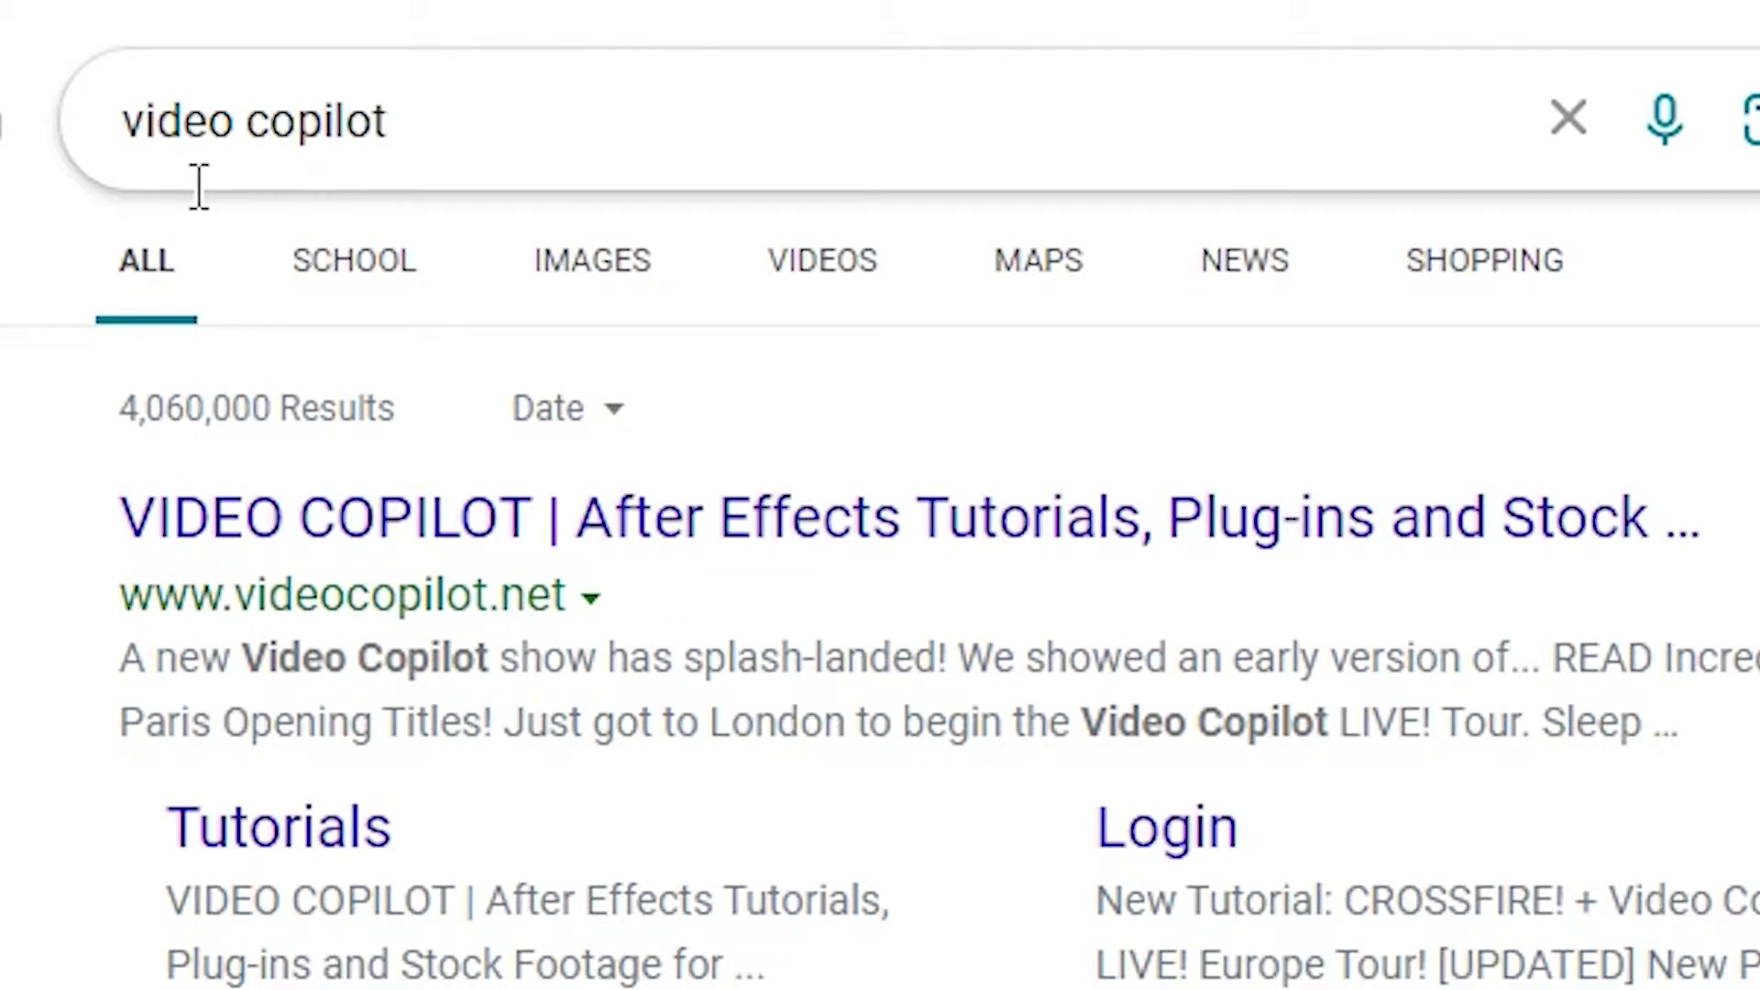
- Open the Video Copilot website from the search results and find the free SABER plug-in post through its blog search
{"action": "left_click_drag", "start_coordinate": [125, 152], "coordinate": [531, 197]}
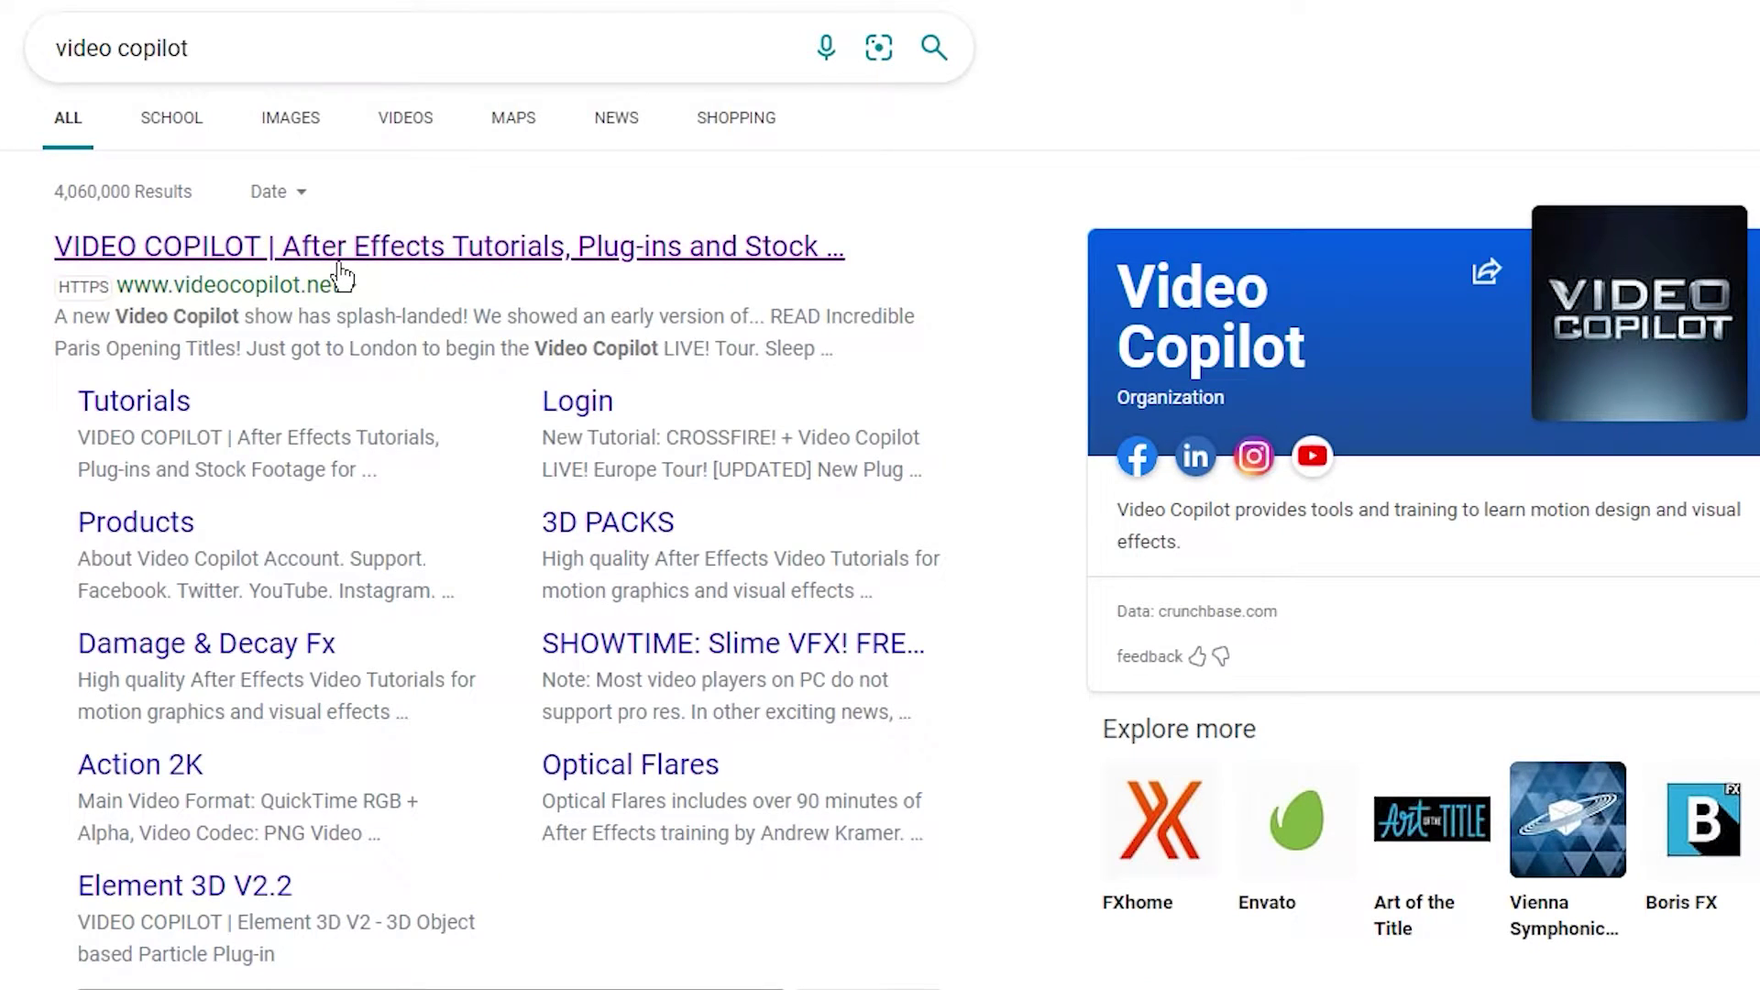
{"action": "left_click", "coordinate": [341, 273]}
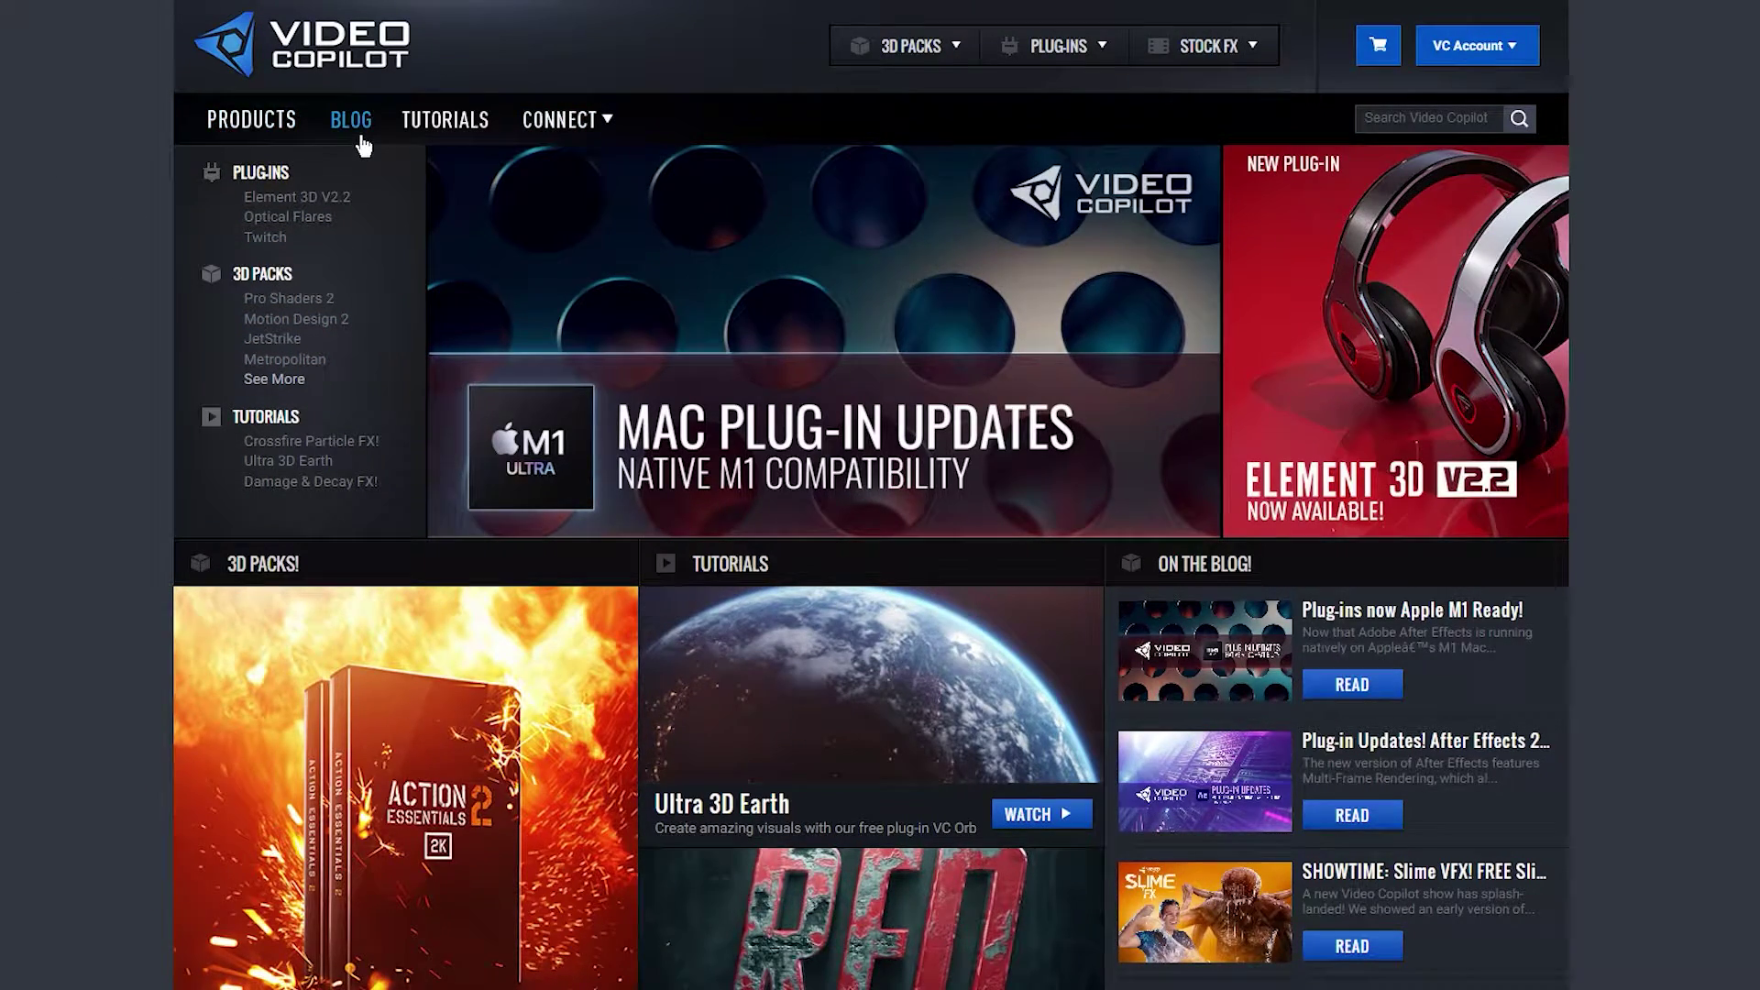
{"action": "left_click", "coordinate": [361, 136]}
{"action": "left_click", "coordinate": [1467, 138]}
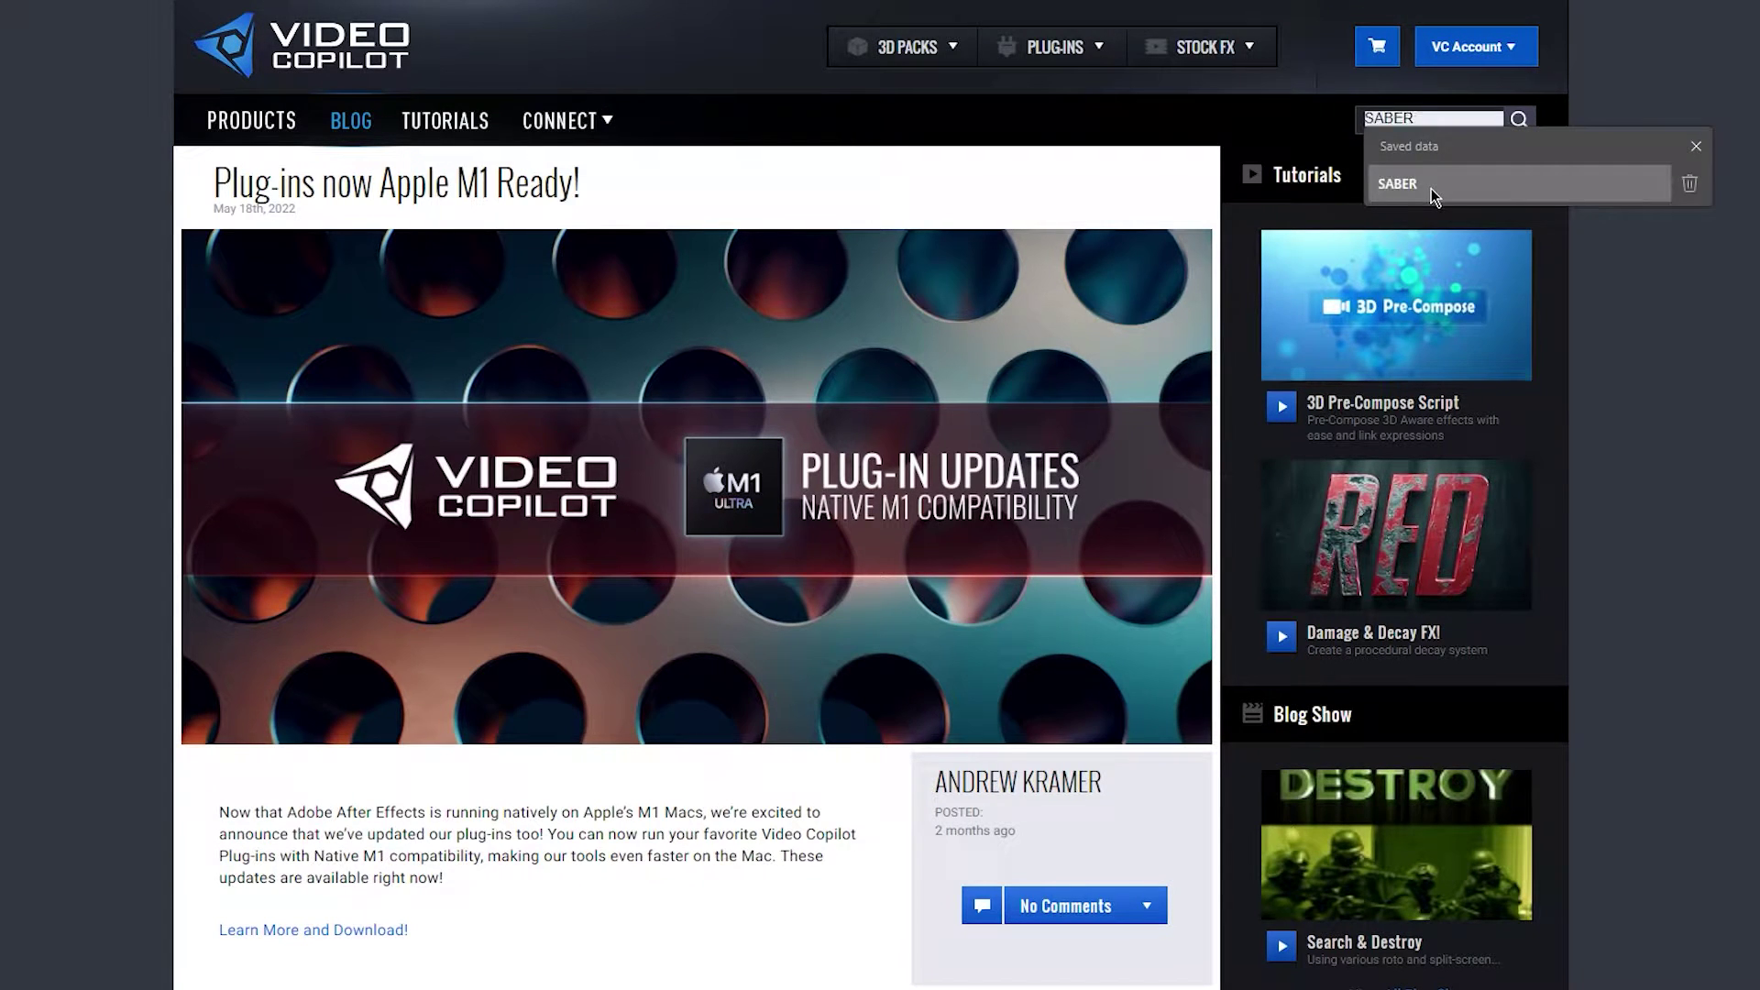
{"action": "left_click", "coordinate": [1435, 188]}
{"action": "key", "text": "Return"}
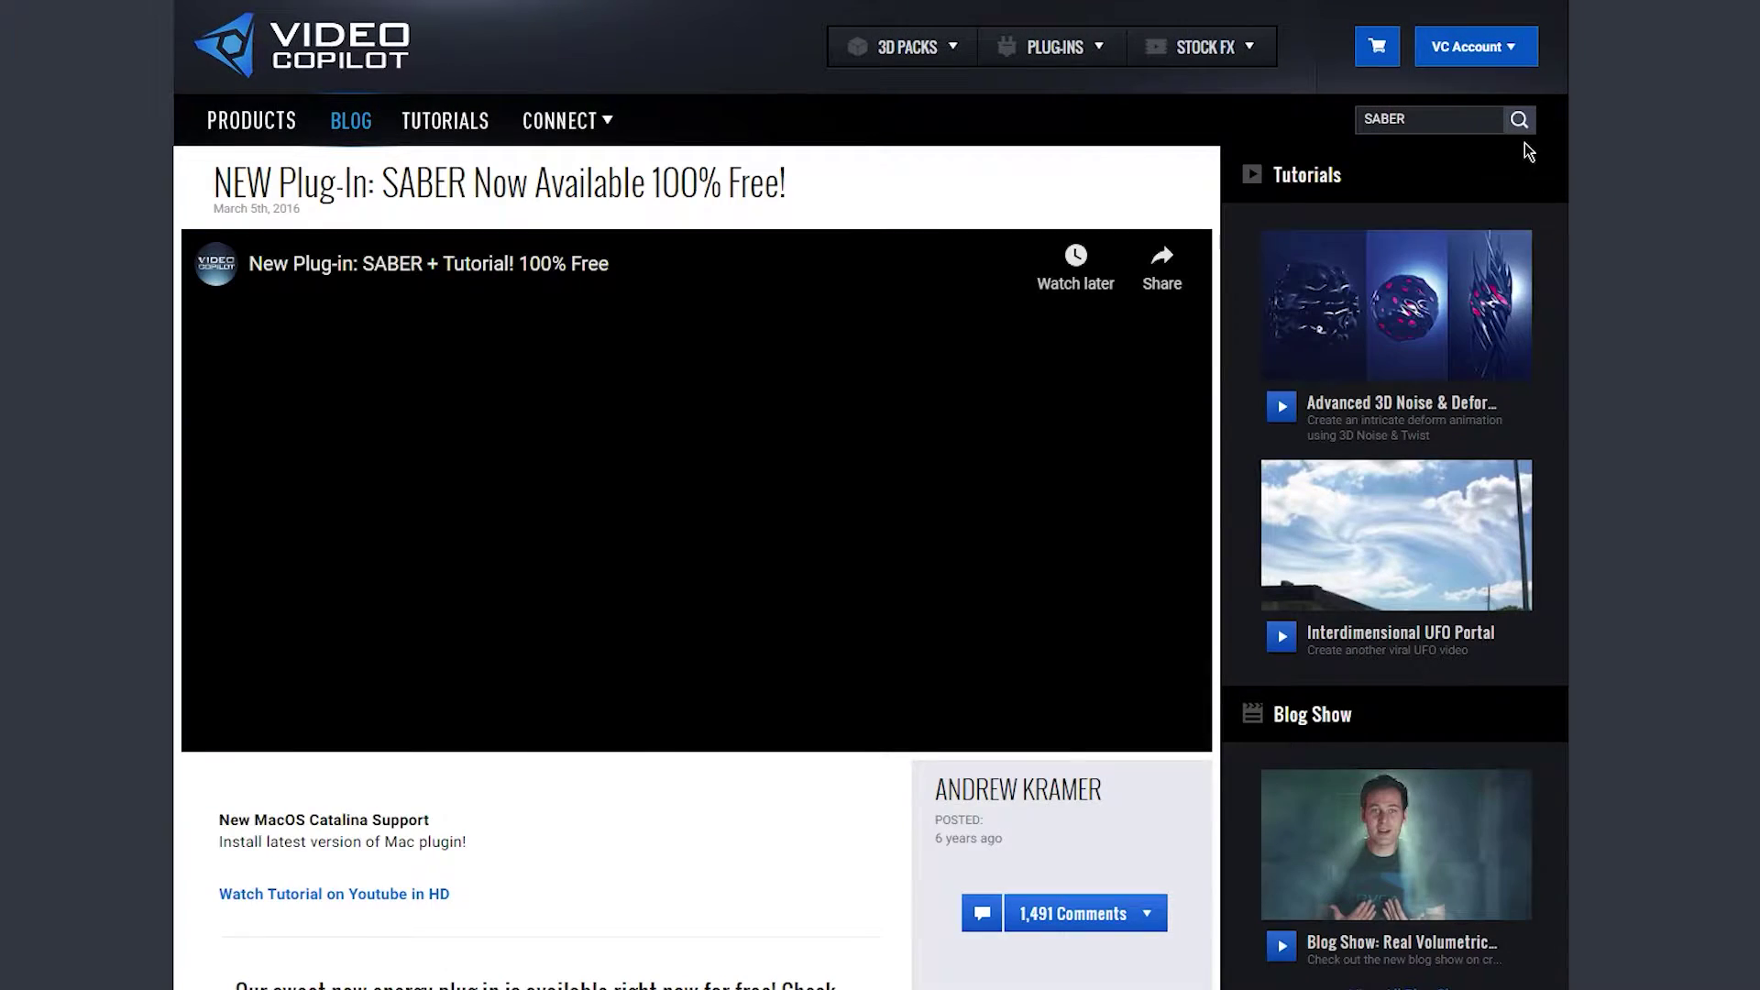
{"action": "scroll", "coordinate": [548, 517], "scroll_direction": "down", "scroll_amount": 2}
{"action": "scroll", "coordinate": [549, 517], "scroll_direction": "down", "scroll_amount": 10}
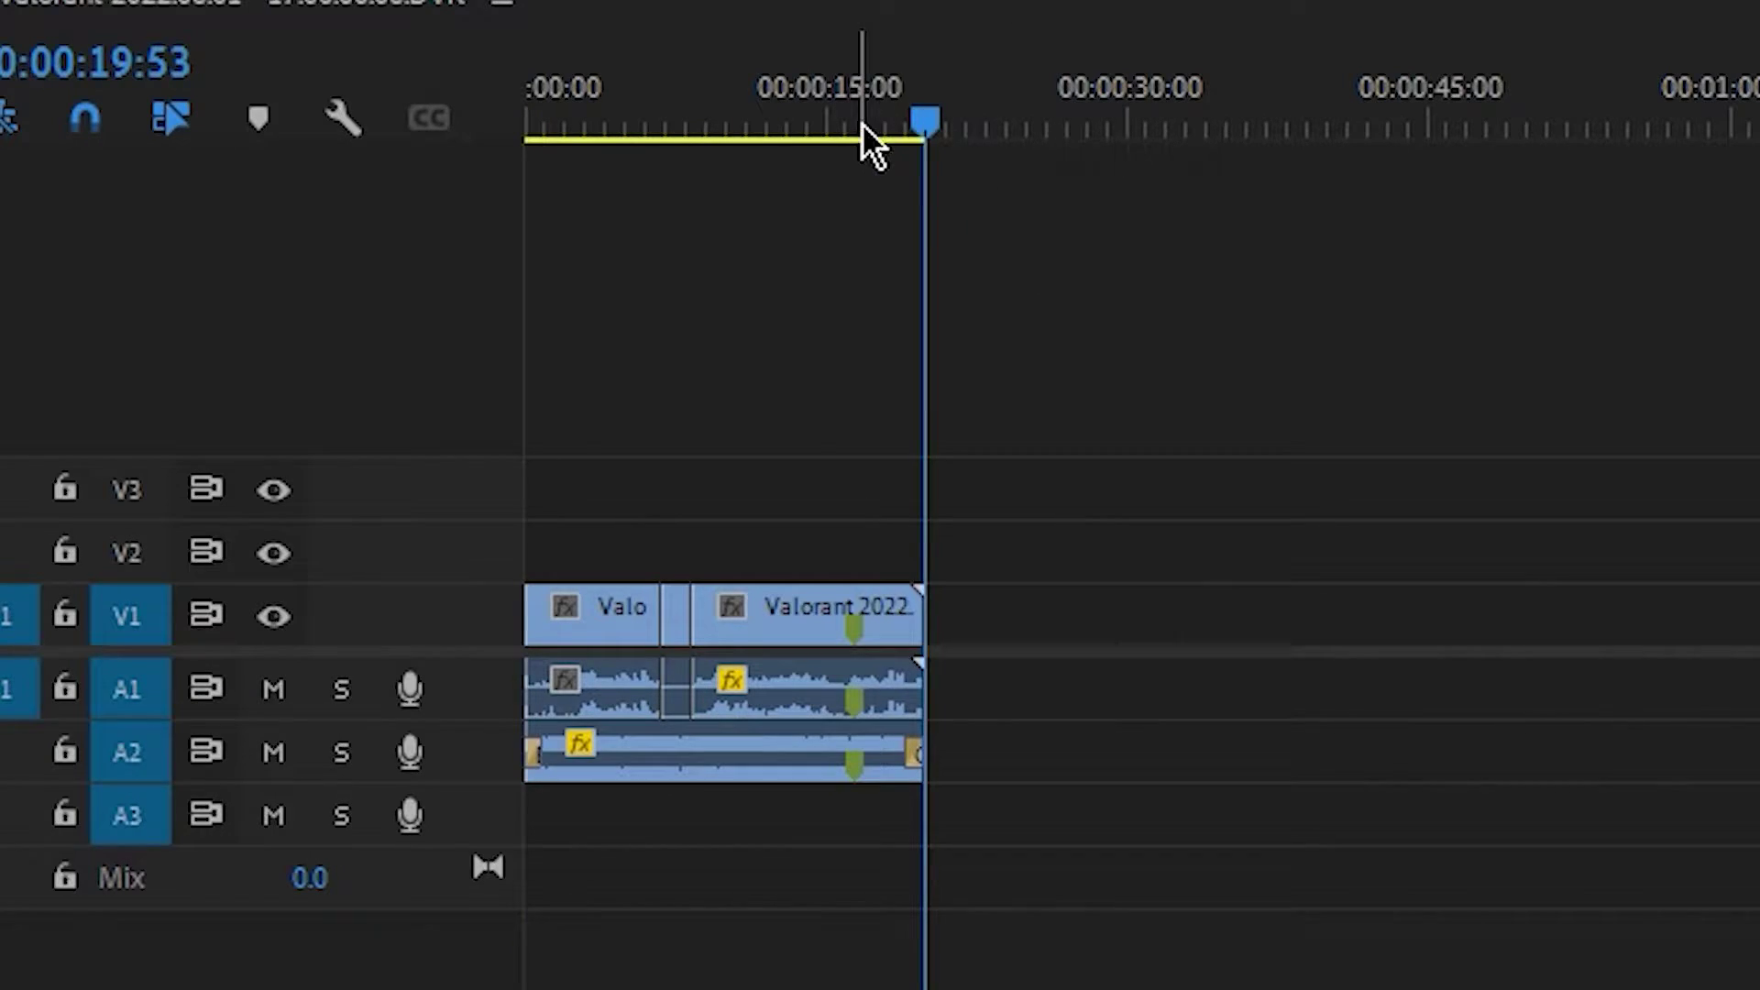
- In Premiere Pro, move the playhead to 00:00:15:51 and replace the last Valorant clip on V1 with an After Effects composition
{"action": "left_click_drag", "start_coordinate": [920, 122], "coordinate": [844, 122]}
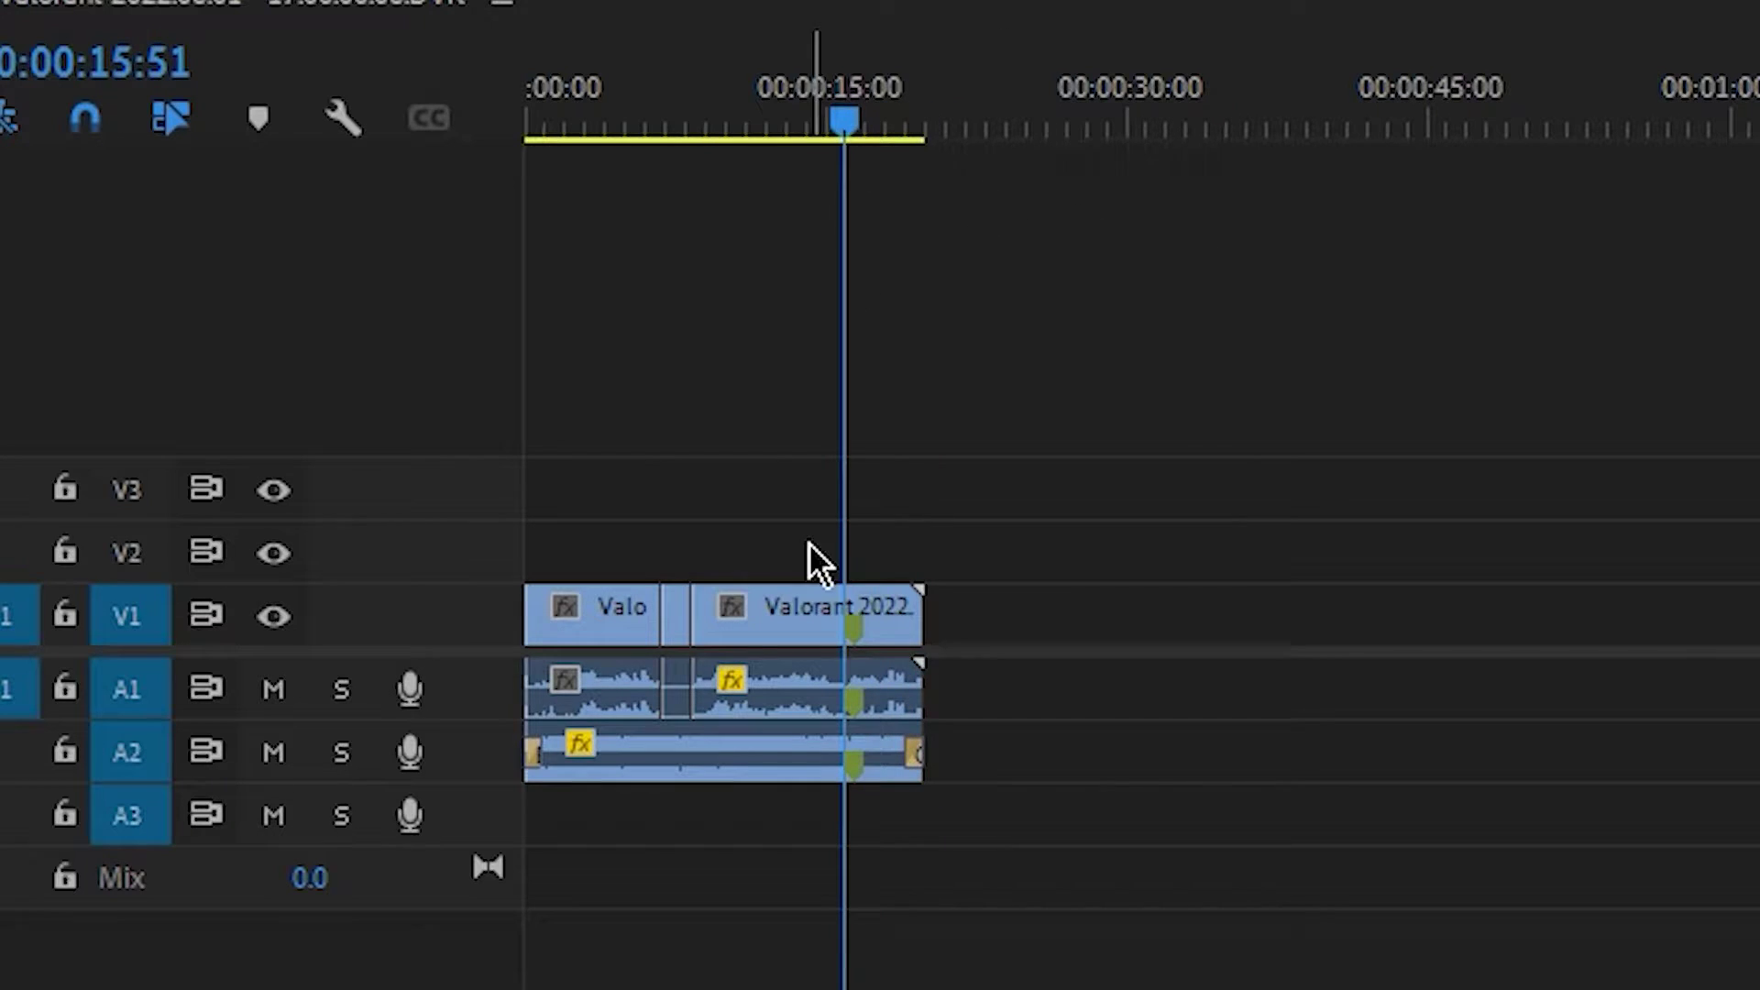
{"action": "left_click", "coordinate": [782, 600]}
{"action": "right_click", "coordinate": [779, 623]}
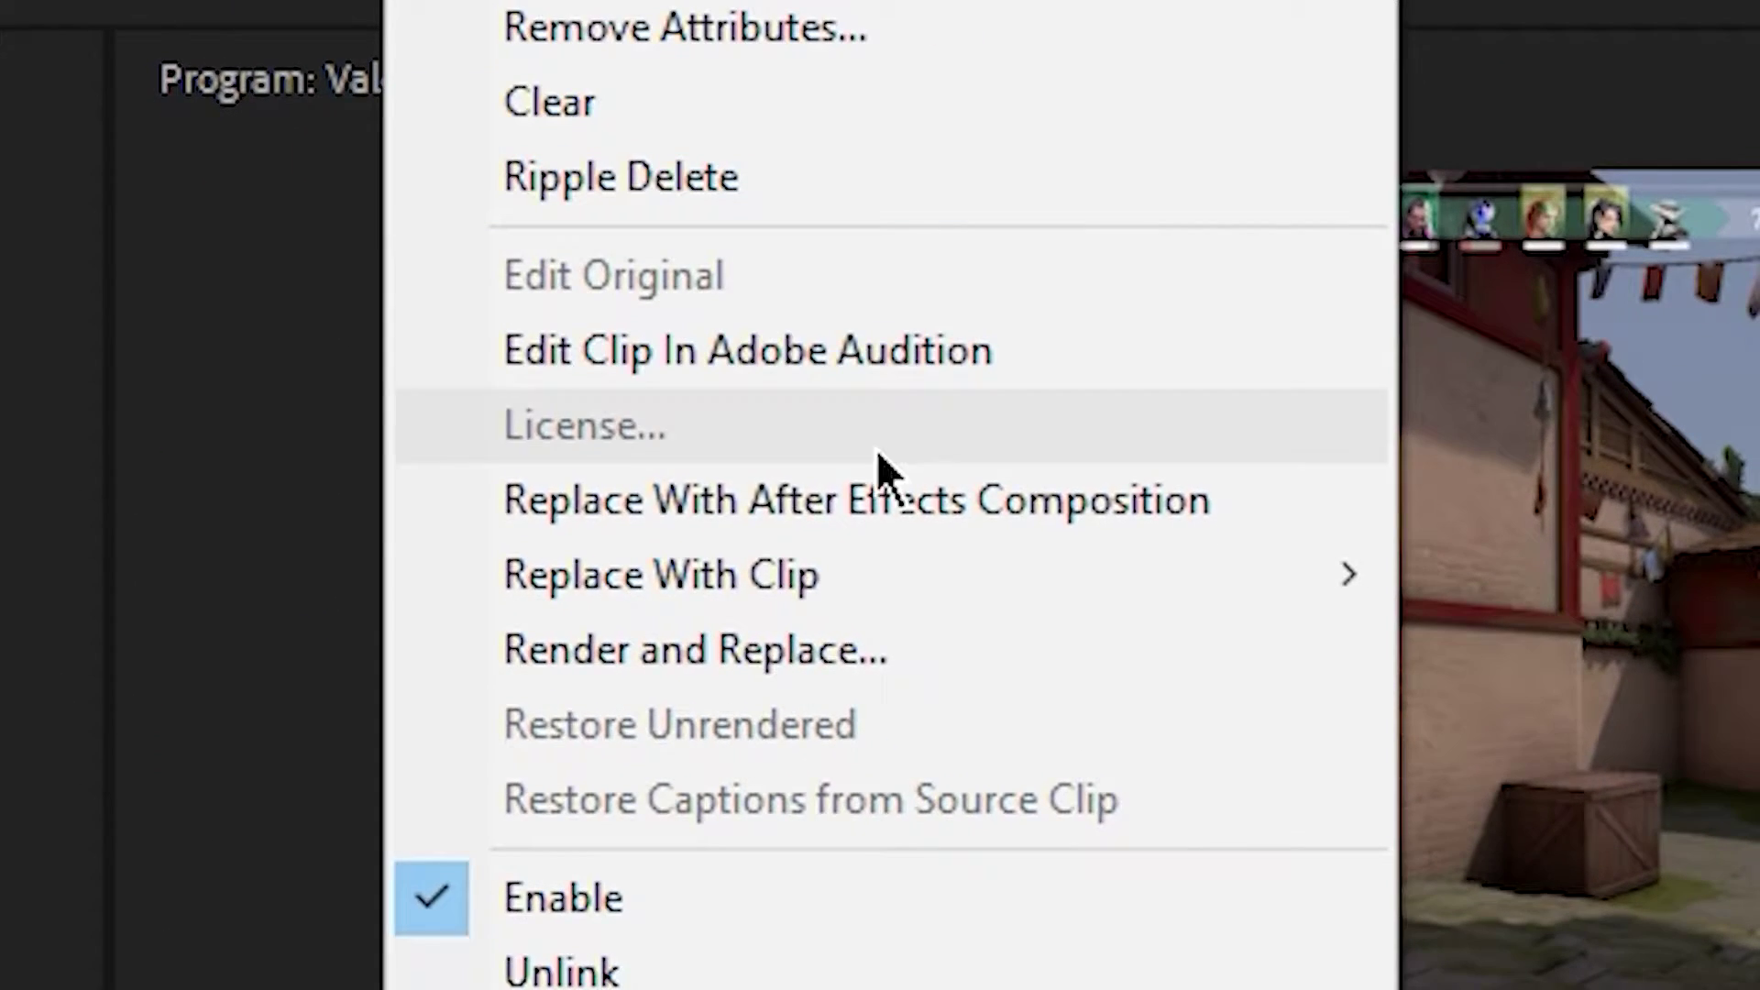
{"action": "left_click", "coordinate": [861, 499]}
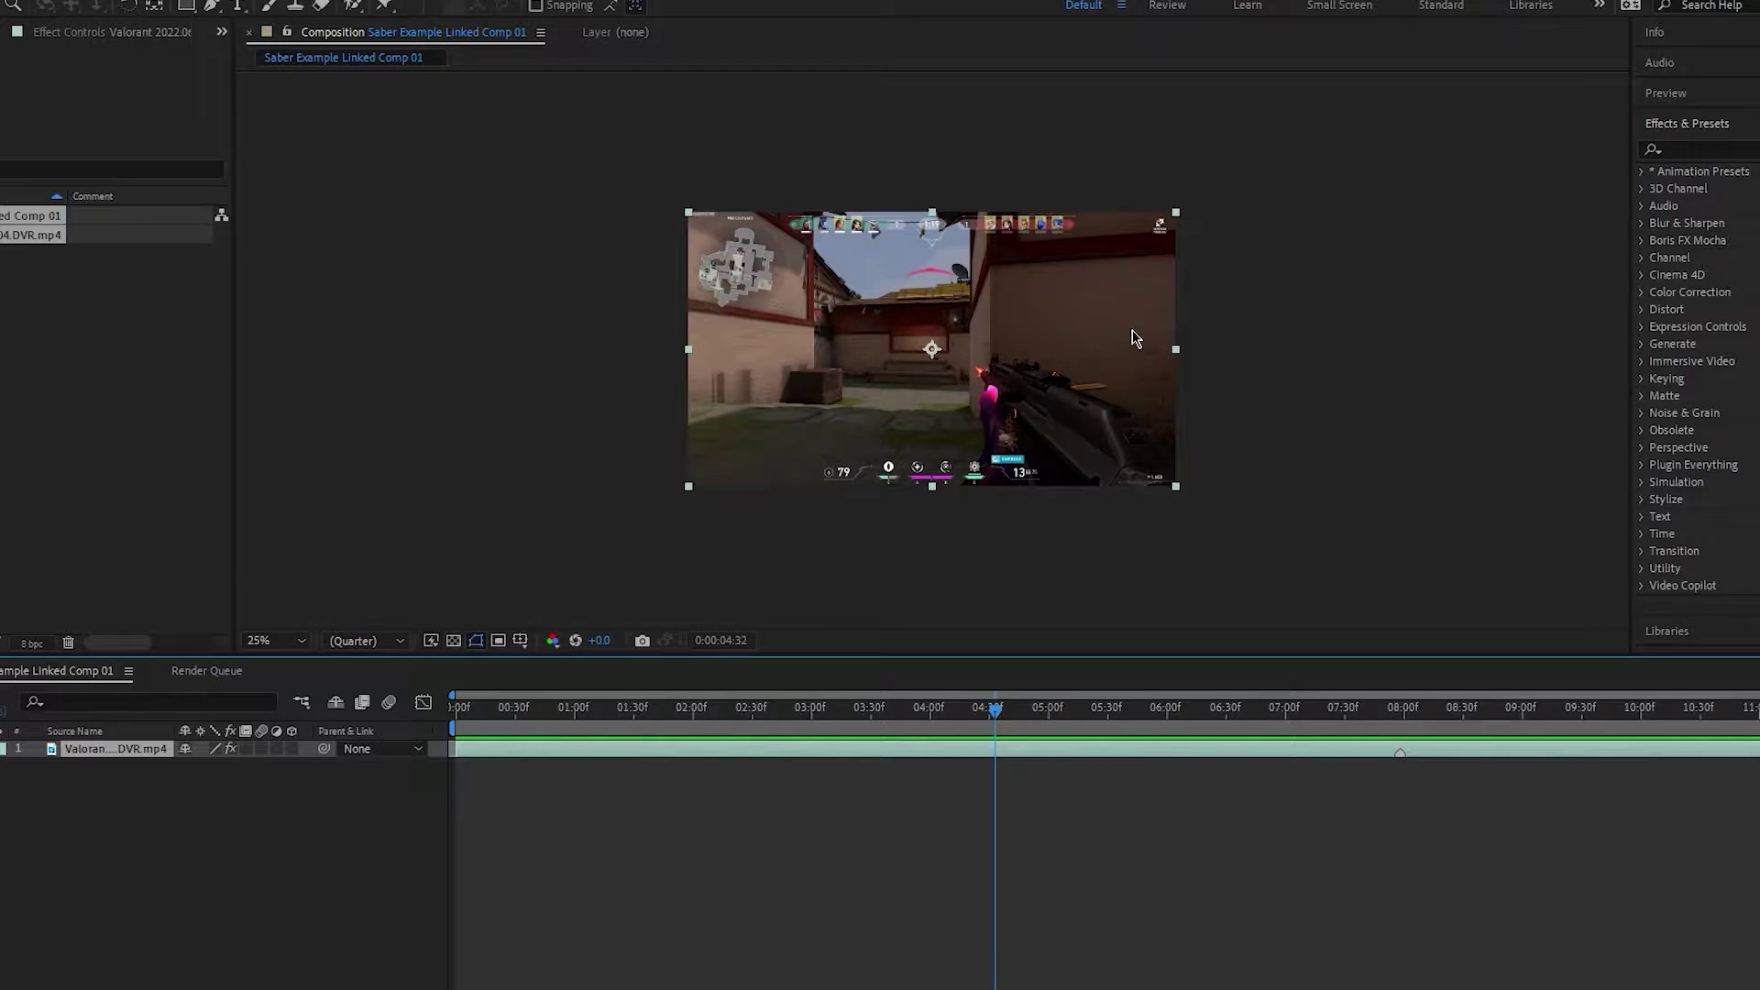
- In After Effects, open the Valorant footage in its Layer view at 0:00:57:45, 50% magnification, and activate the Roto Brush tool
{"action": "double_click", "coordinate": [811, 374]}
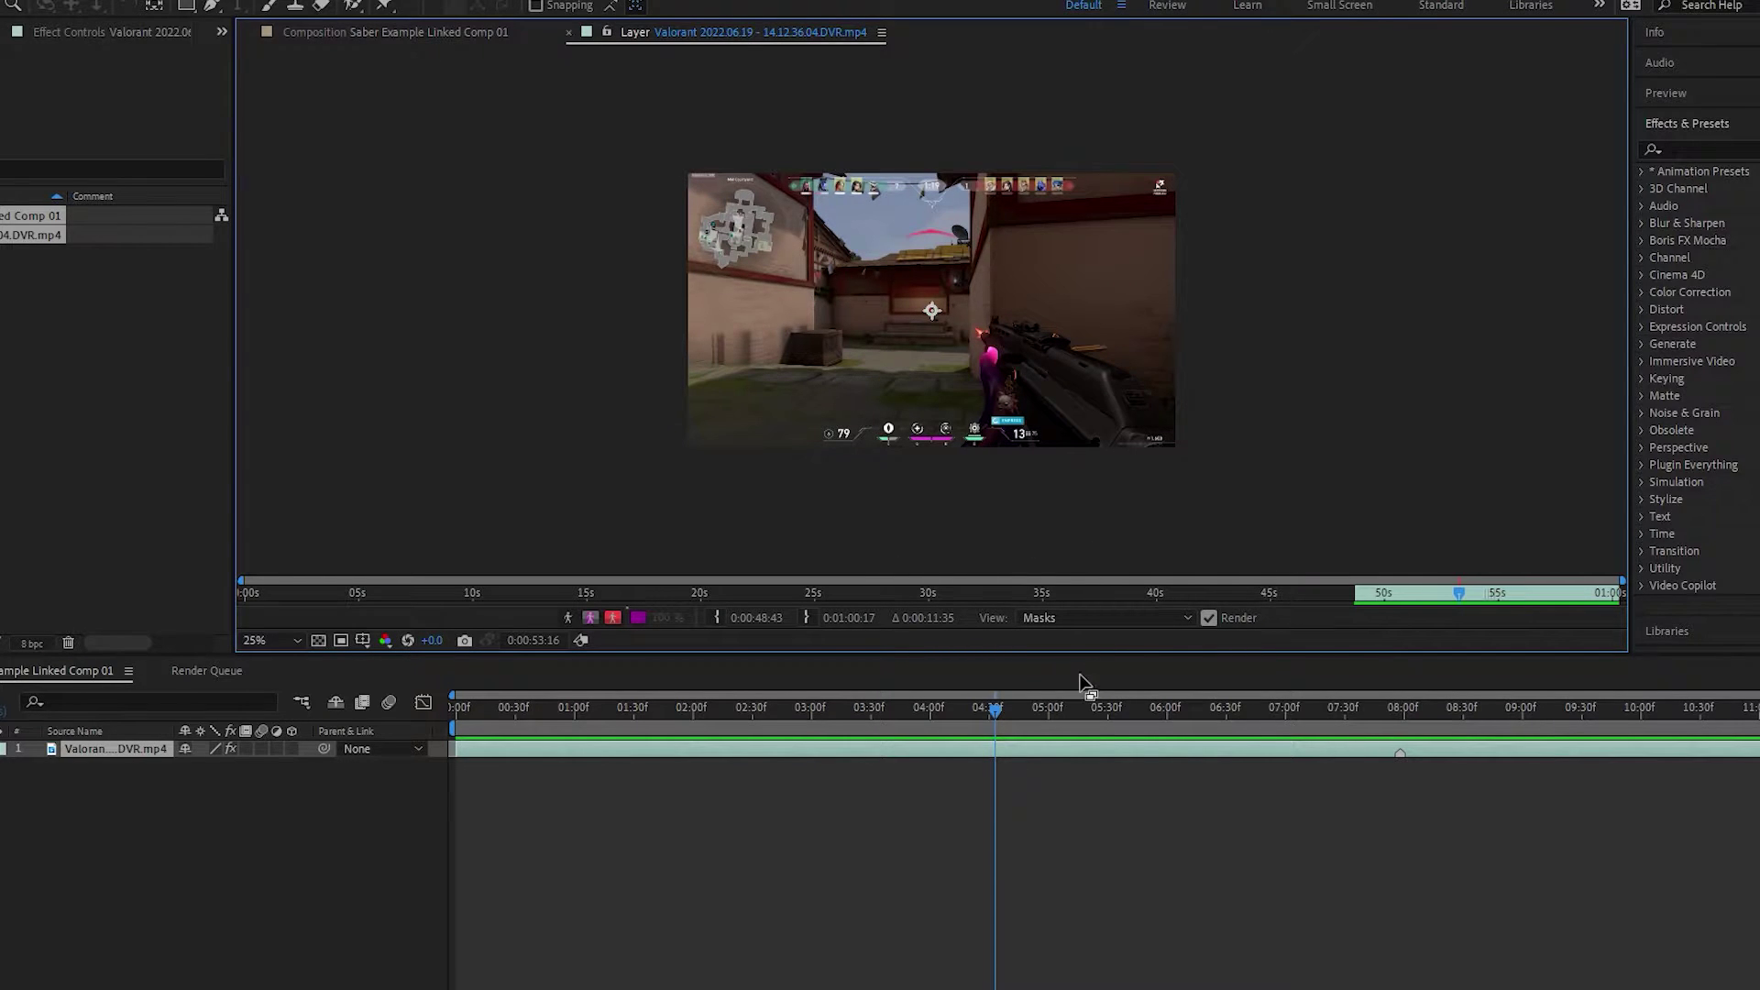
{"action": "left_click_drag", "start_coordinate": [995, 708], "coordinate": [1529, 688]}
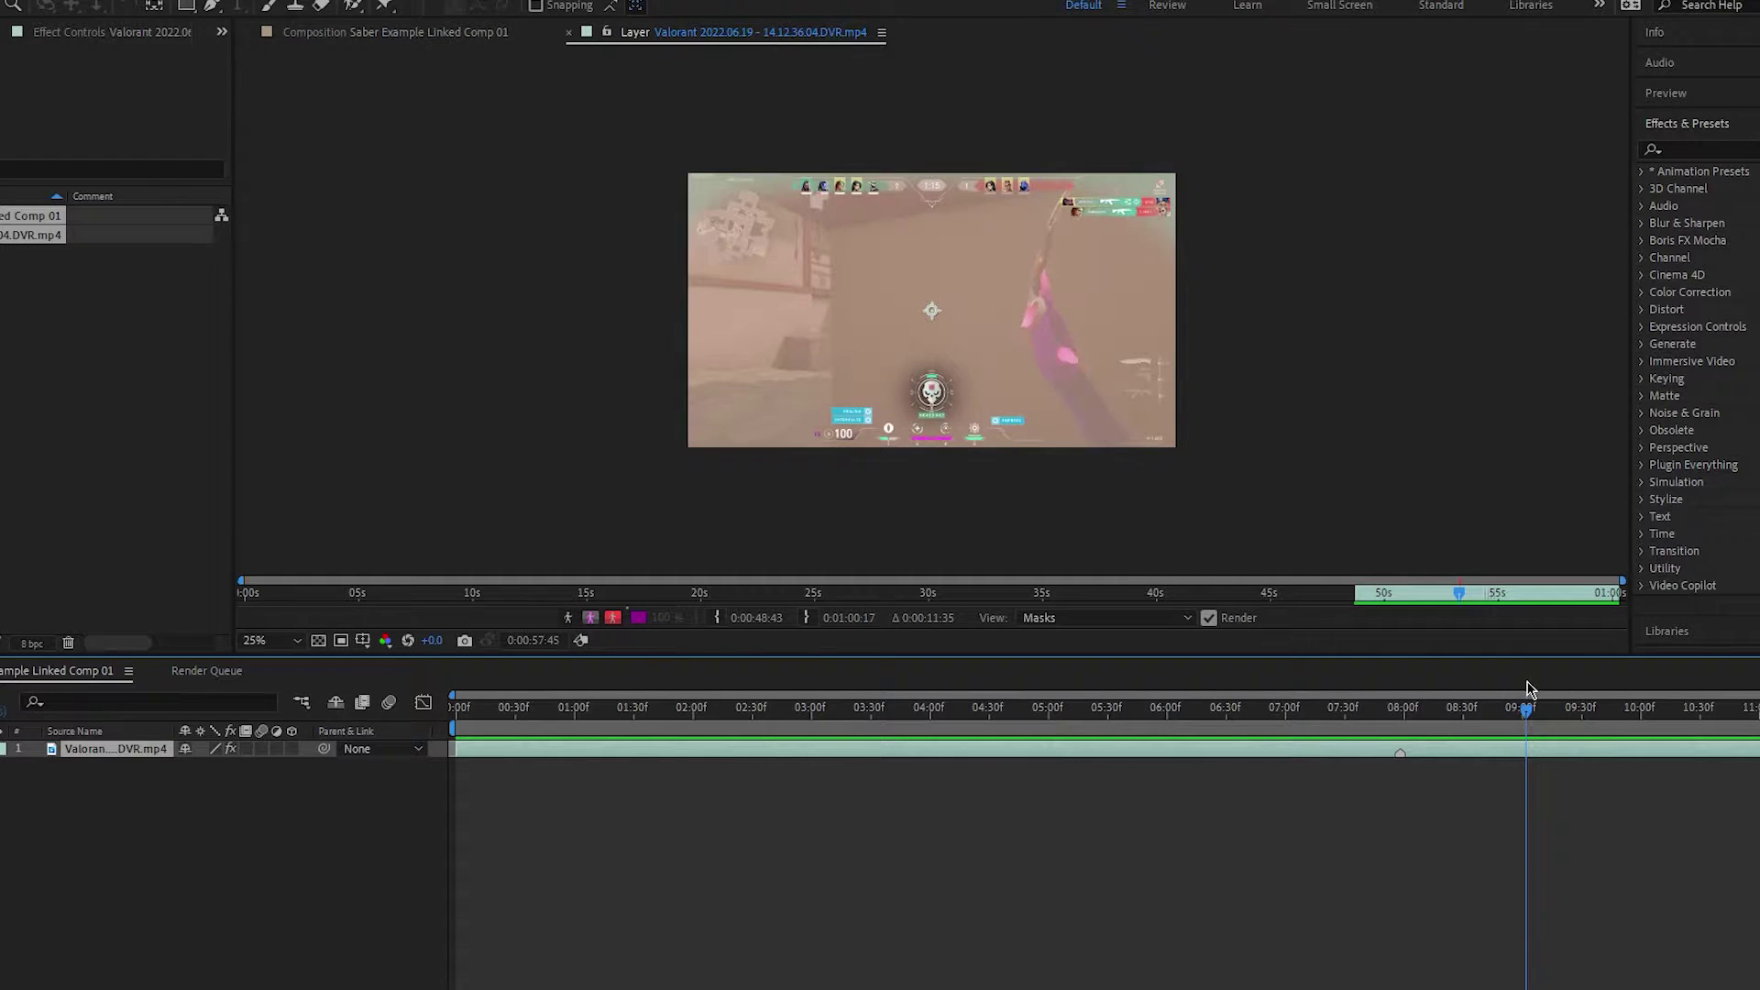
{"action": "left_click", "coordinate": [272, 641]}
{"action": "left_click", "coordinate": [305, 442]}
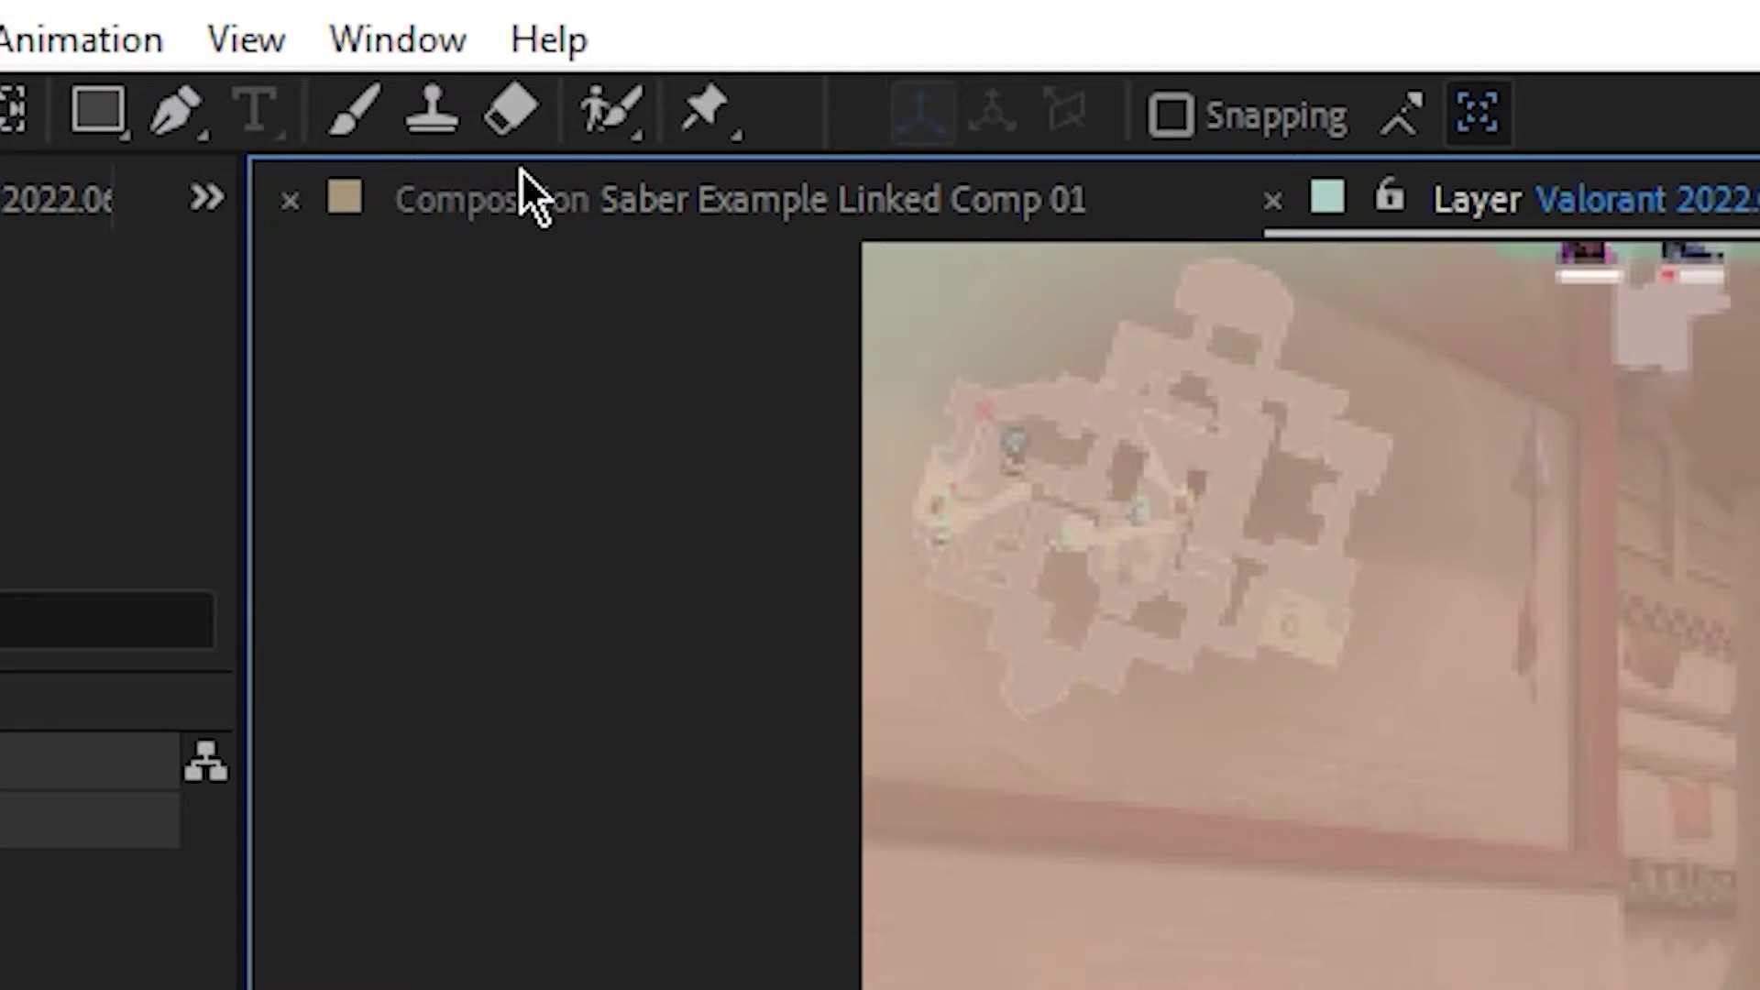
{"action": "left_click", "coordinate": [610, 114]}
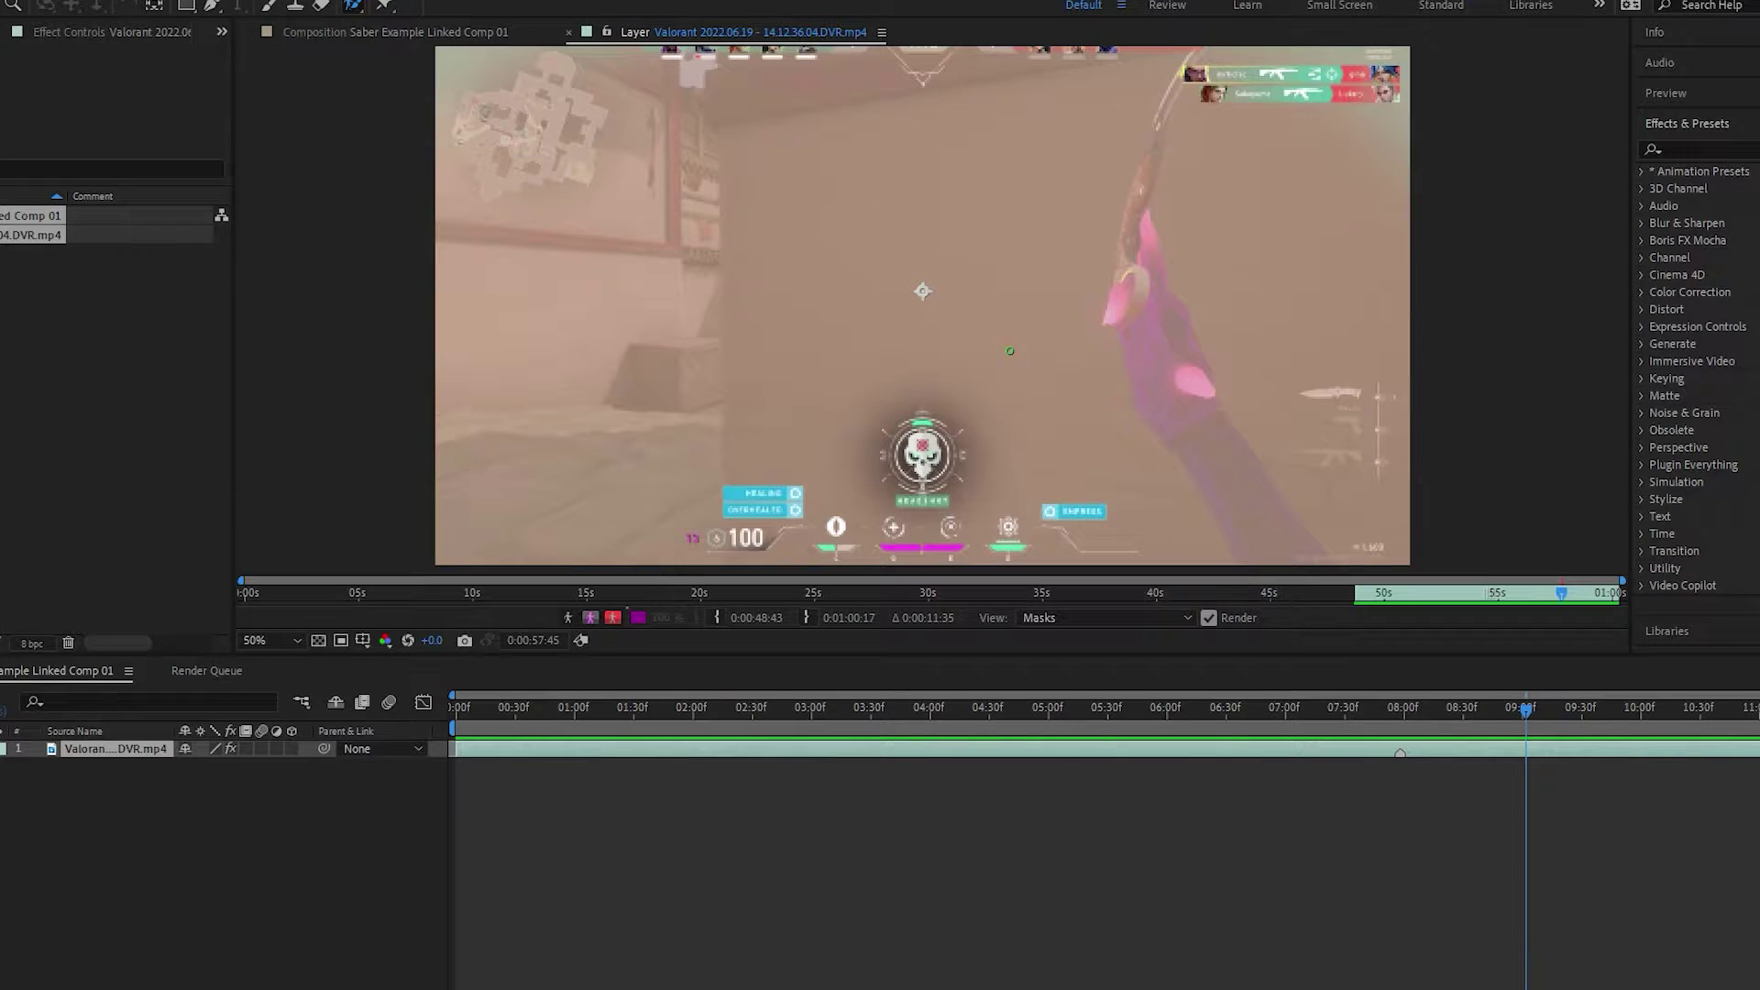
- Try foreground and background Roto Brush strokes on the blank wall beside the knife hand, undoing the first stroke
{"action": "left_click_drag", "start_coordinate": [987, 236], "coordinate": [979, 295]}
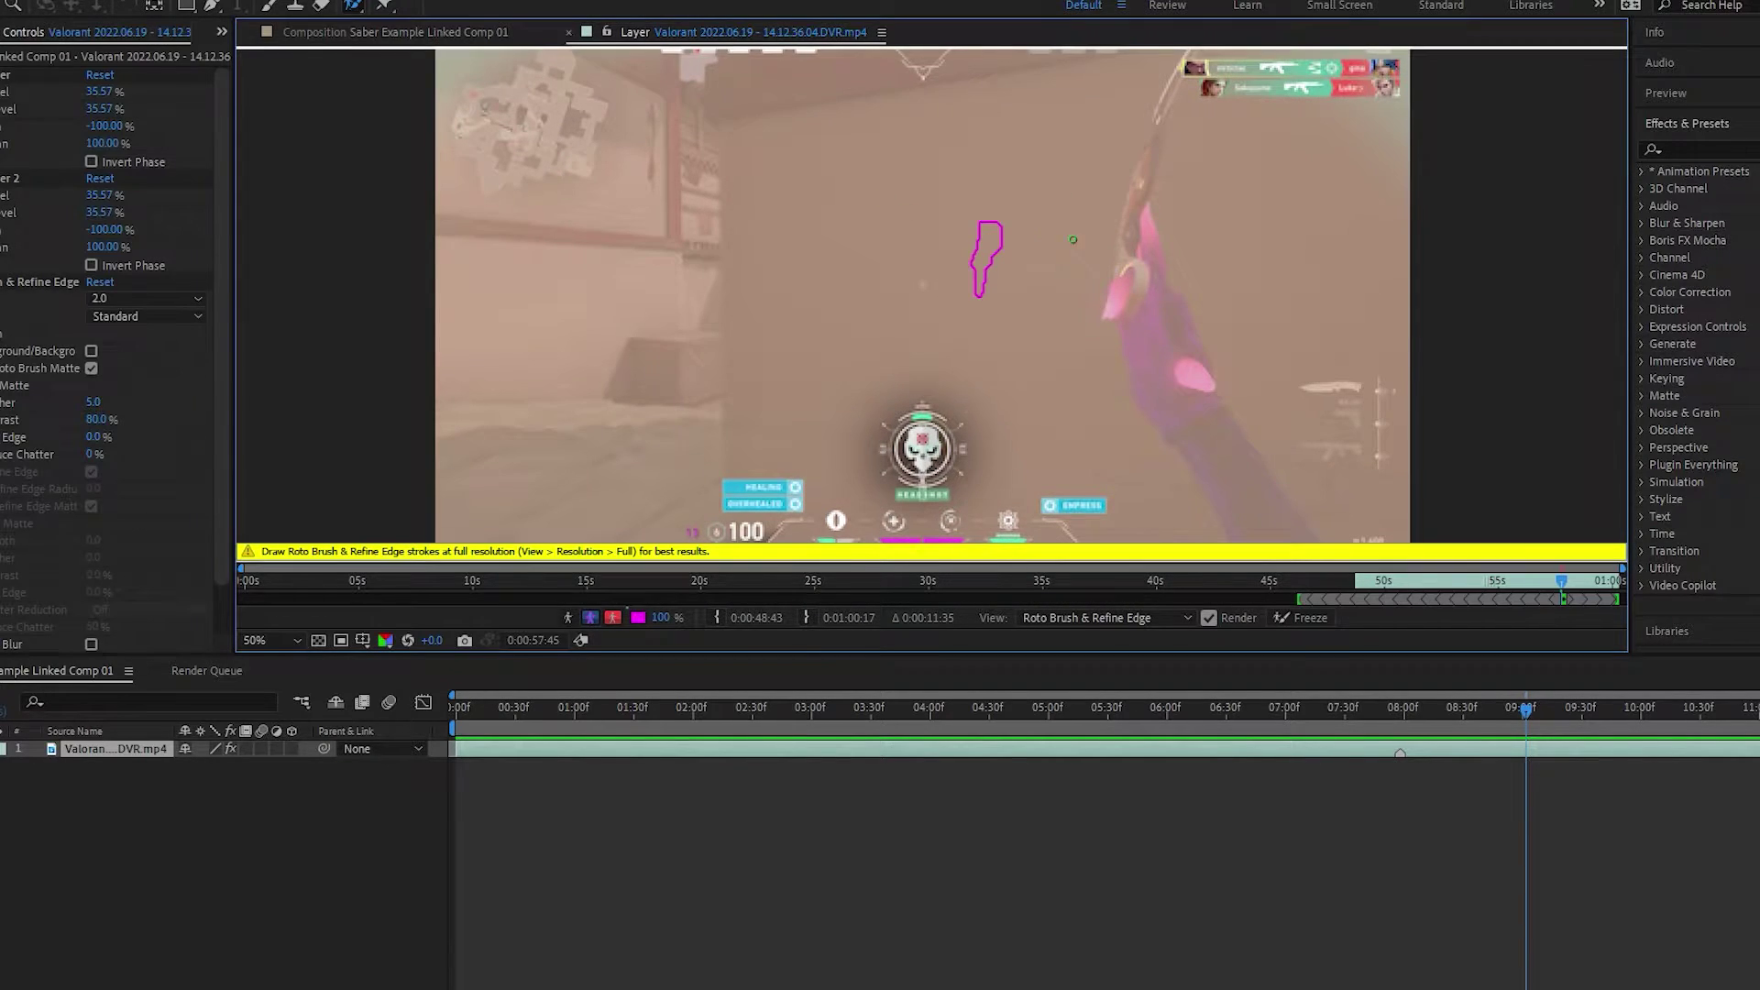
{"action": "key", "text": "ctrl+z"}
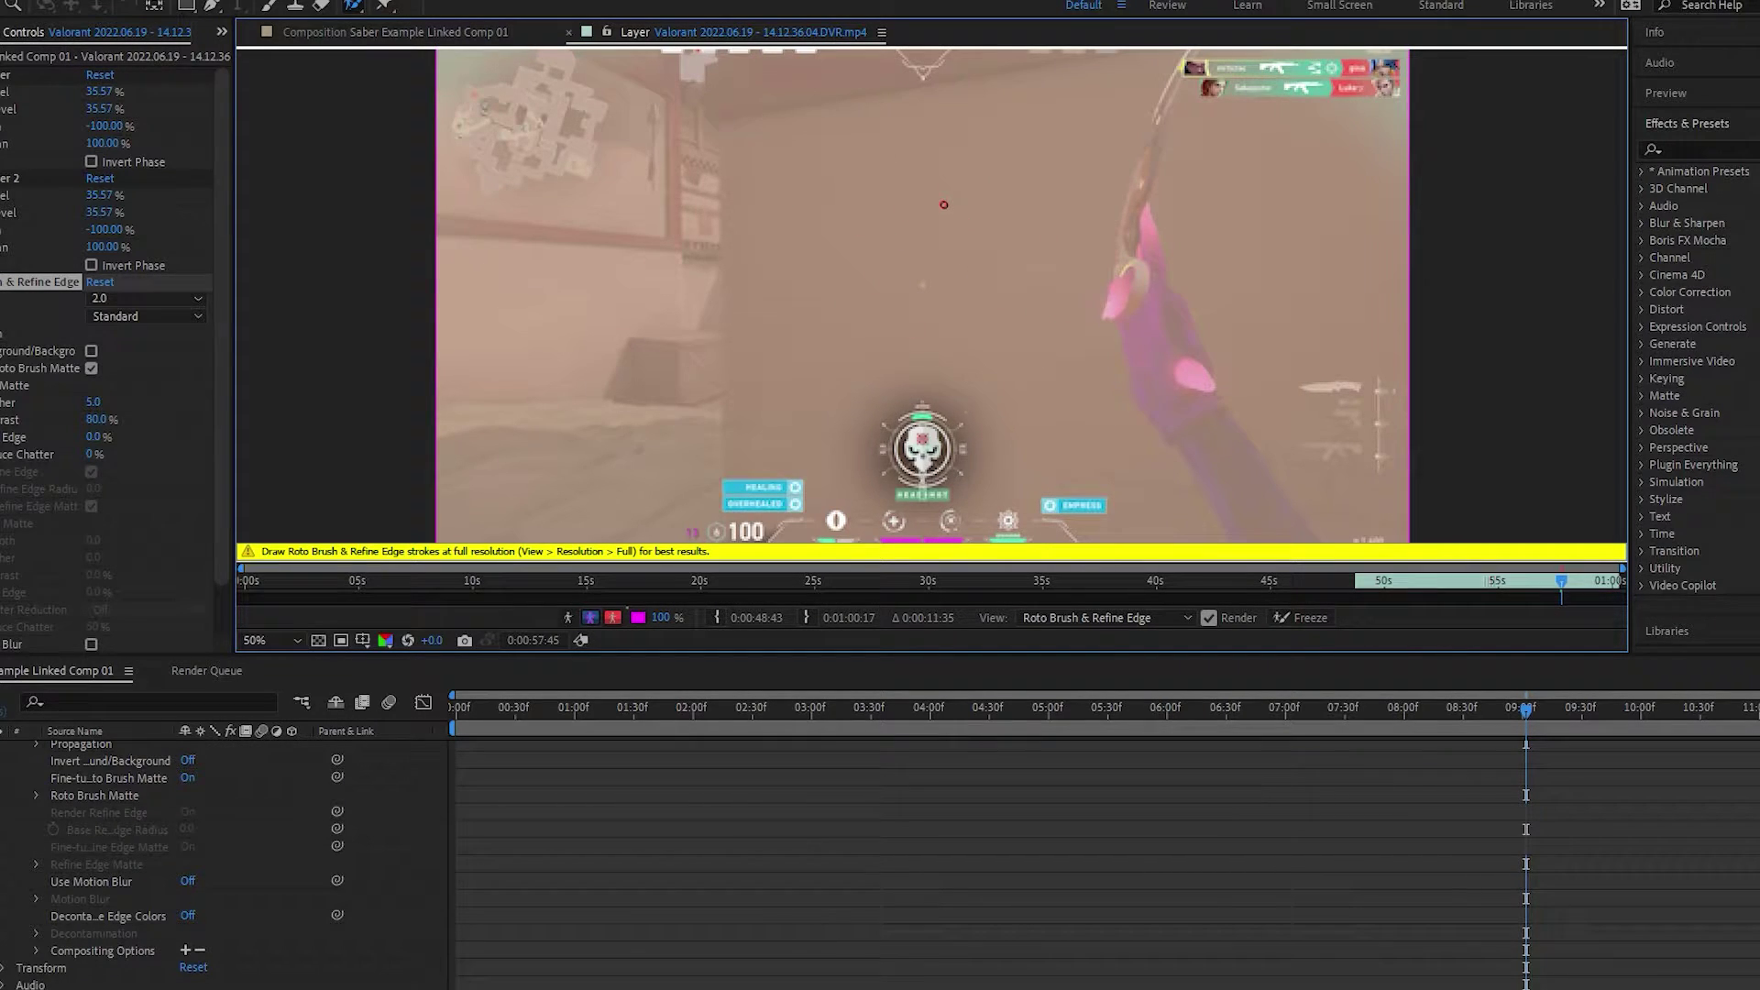
{"action": "left_click_drag", "start_coordinate": [990, 341], "coordinate": [990, 347]}
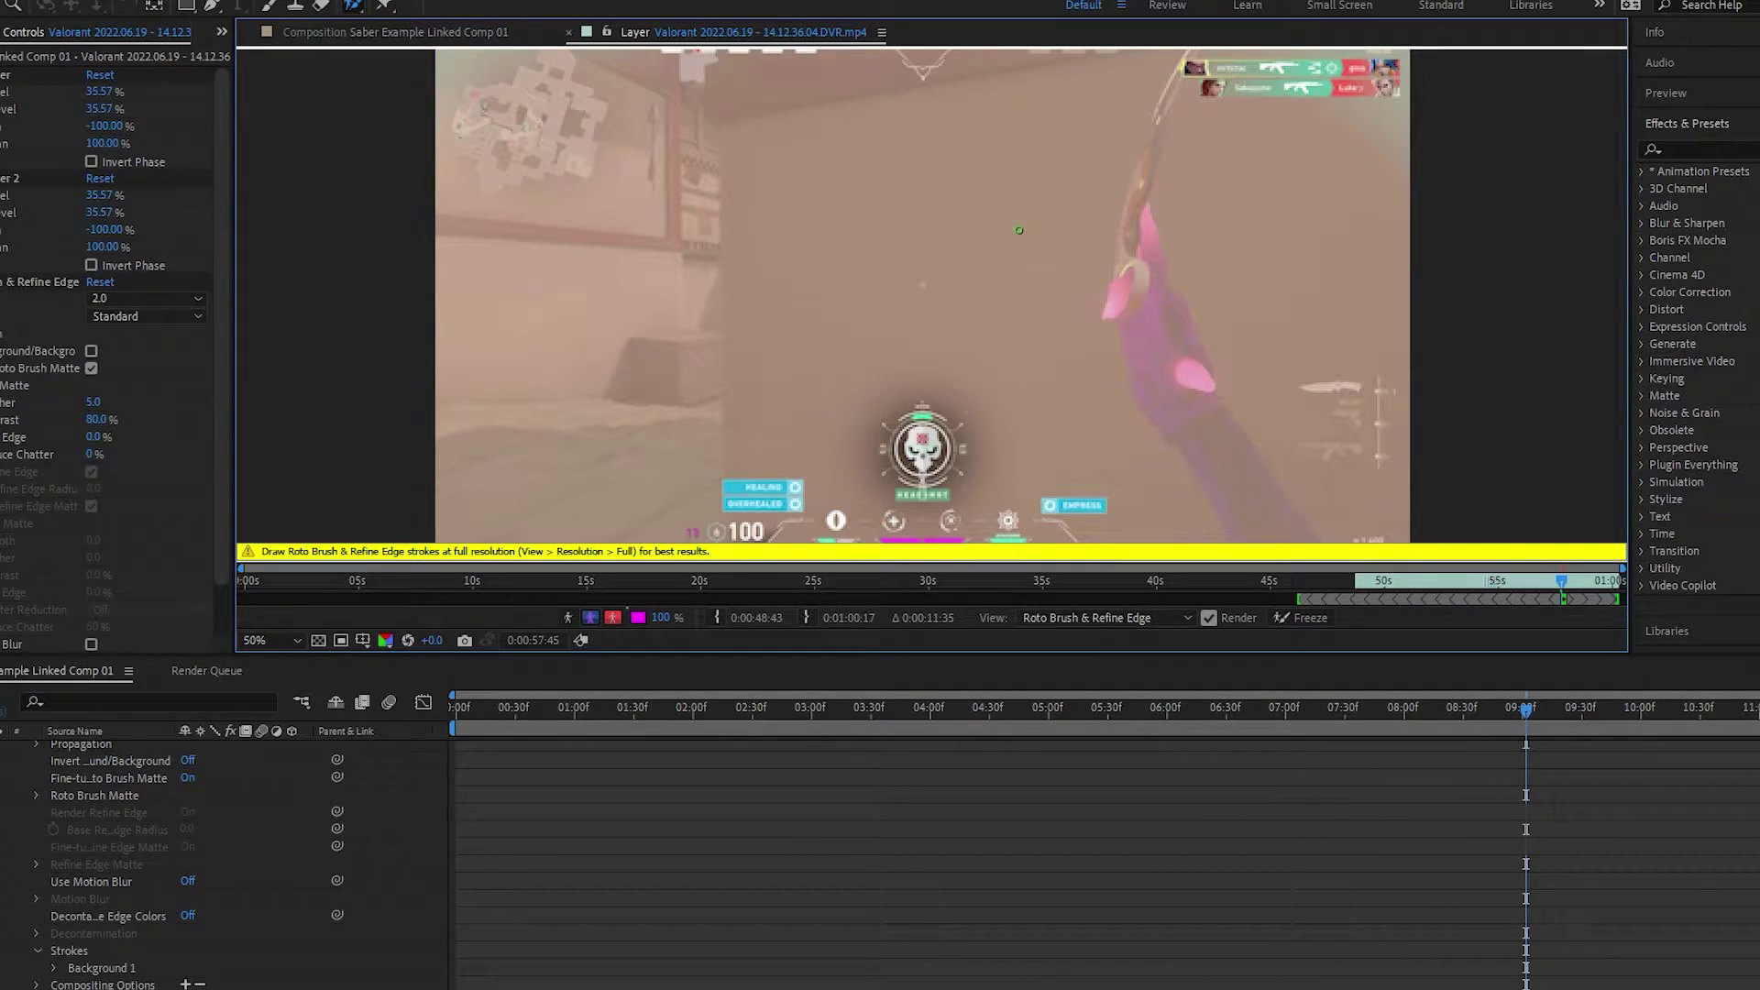
{"action": "left_click_drag", "start_coordinate": [1023, 209], "coordinate": [996, 298]}
{"action": "left_click_drag", "start_coordinate": [1001, 198], "coordinate": [1074, 302]}
- Roto Brush the knife-holding arm as foreground and subtract the wall and game interface areas around it
{"action": "left_click_drag", "start_coordinate": [1113, 305], "coordinate": [1252, 482]}
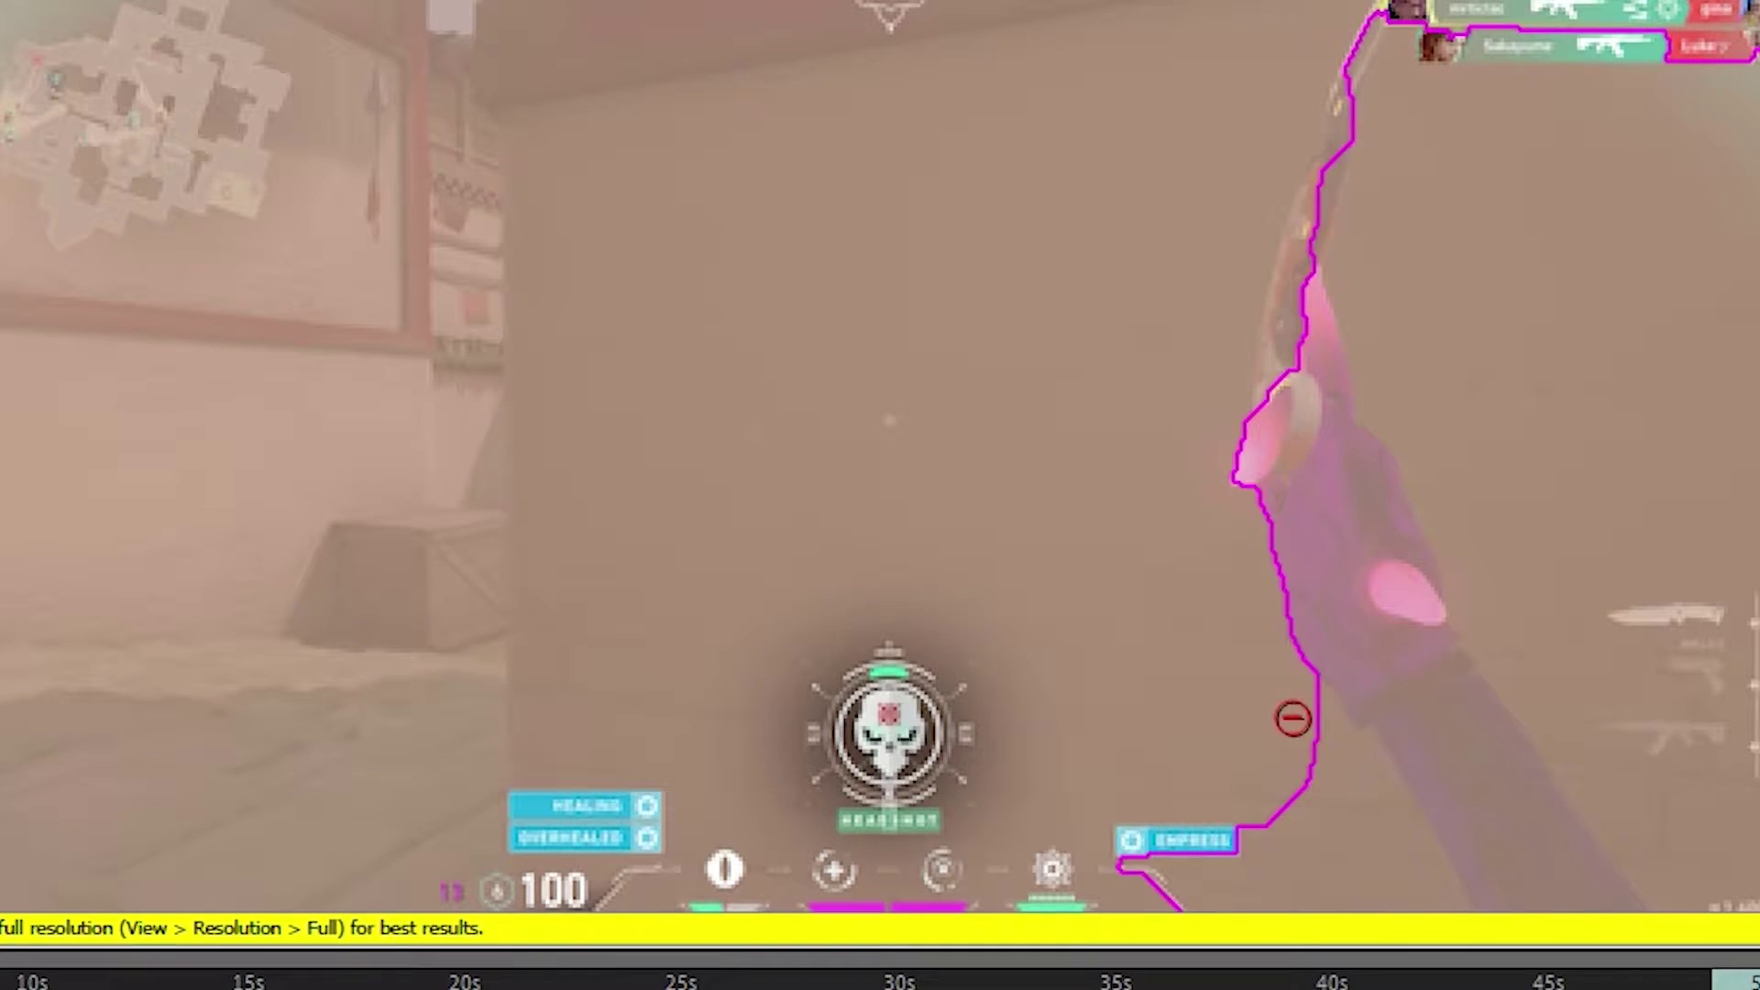
{"action": "left_click_drag", "start_coordinate": [1639, 789], "coordinate": [1438, 648]}
{"action": "left_click_drag", "start_coordinate": [1262, 712], "coordinate": [1187, 582]}
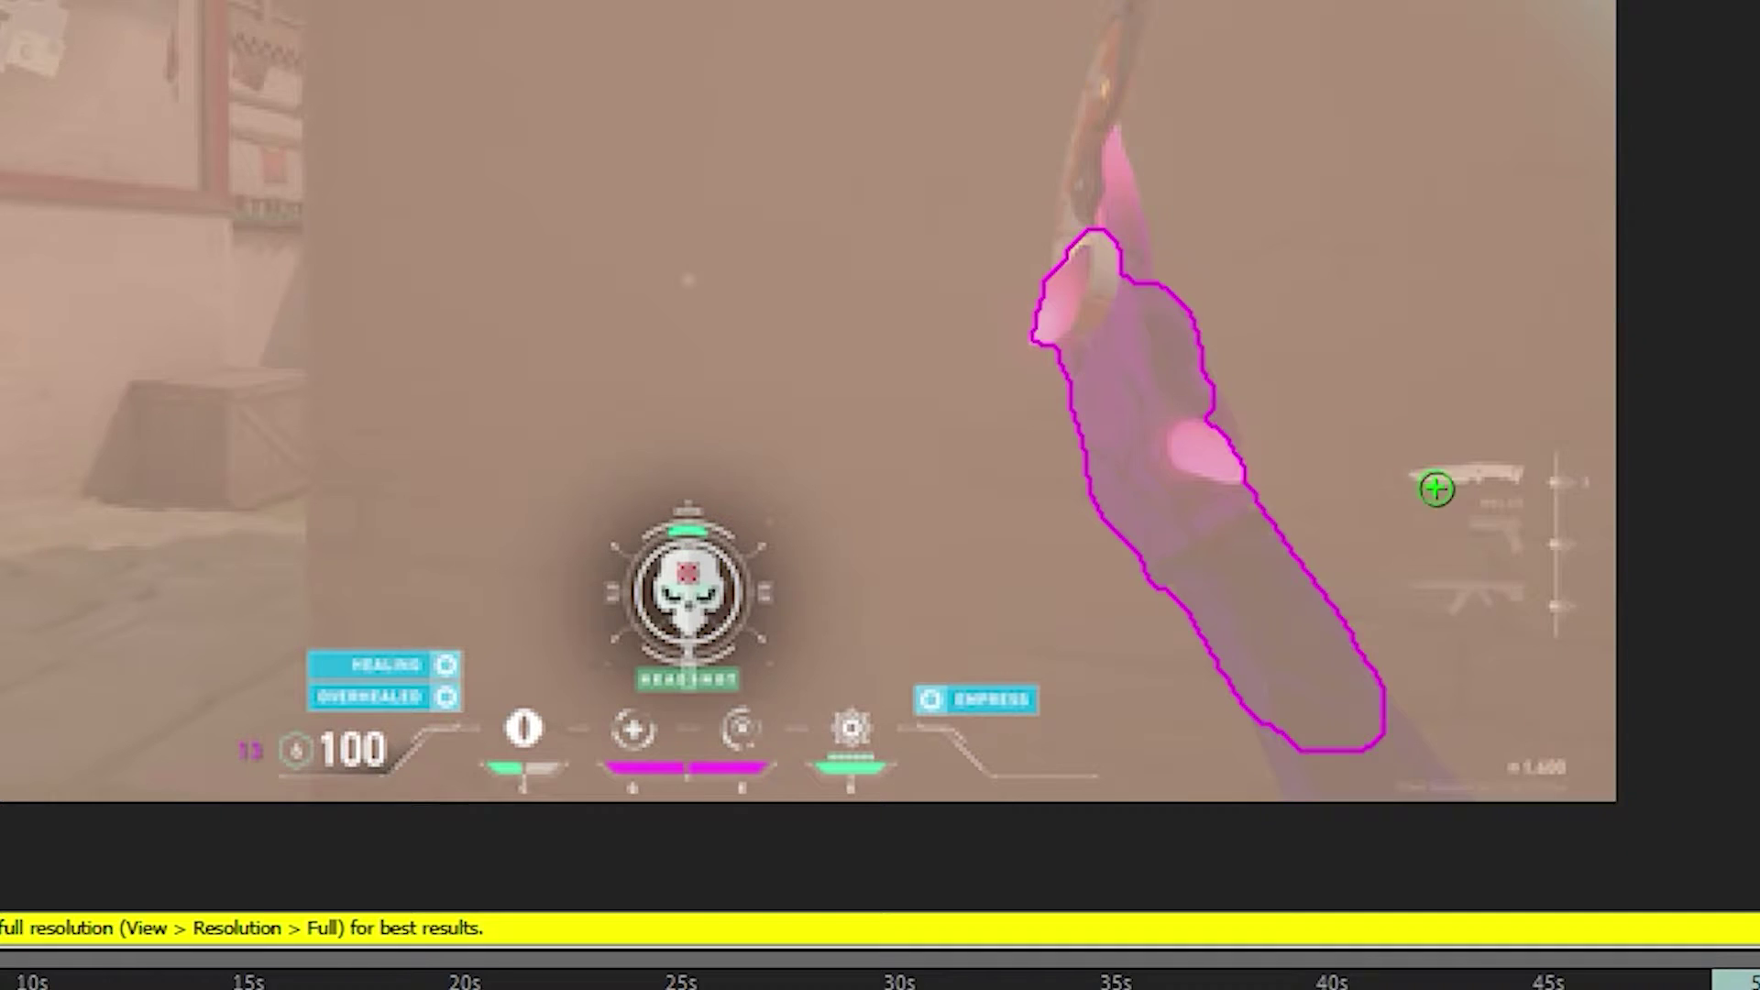
{"action": "left_click", "coordinate": [1294, 754]}
{"action": "left_click", "coordinate": [1422, 729]}
{"action": "left_click", "coordinate": [1438, 703], "text": "alt"}
{"action": "left_click_drag", "start_coordinate": [1382, 469], "coordinate": [1401, 744]}
- Extend the Roto Brush selection up along the knife blade and trim away the background on both sides of it
{"action": "left_click_drag", "start_coordinate": [1111, 519], "coordinate": [1228, 74]}
{"action": "left_click", "coordinate": [1135, 318]}
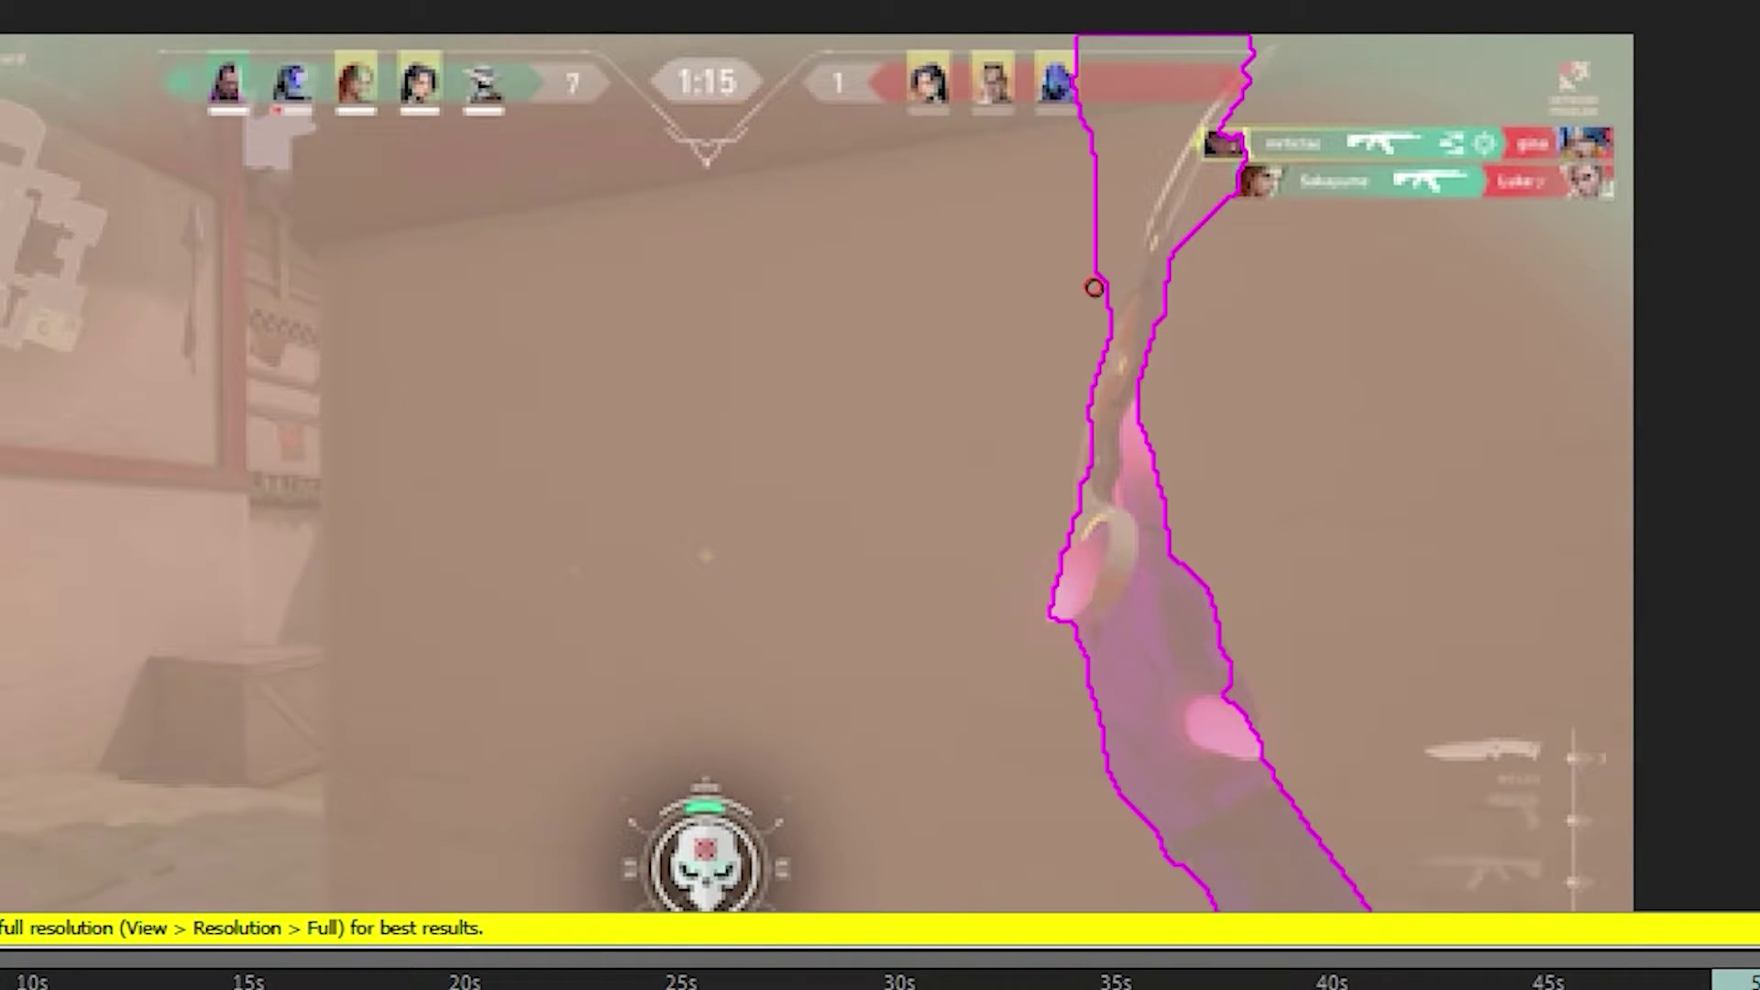
{"action": "left_click_drag", "start_coordinate": [1094, 288], "coordinate": [1145, 78]}
{"action": "left_click", "coordinate": [1109, 235], "text": "alt"}
{"action": "left_click_drag", "start_coordinate": [1222, 229], "coordinate": [1266, 123]}
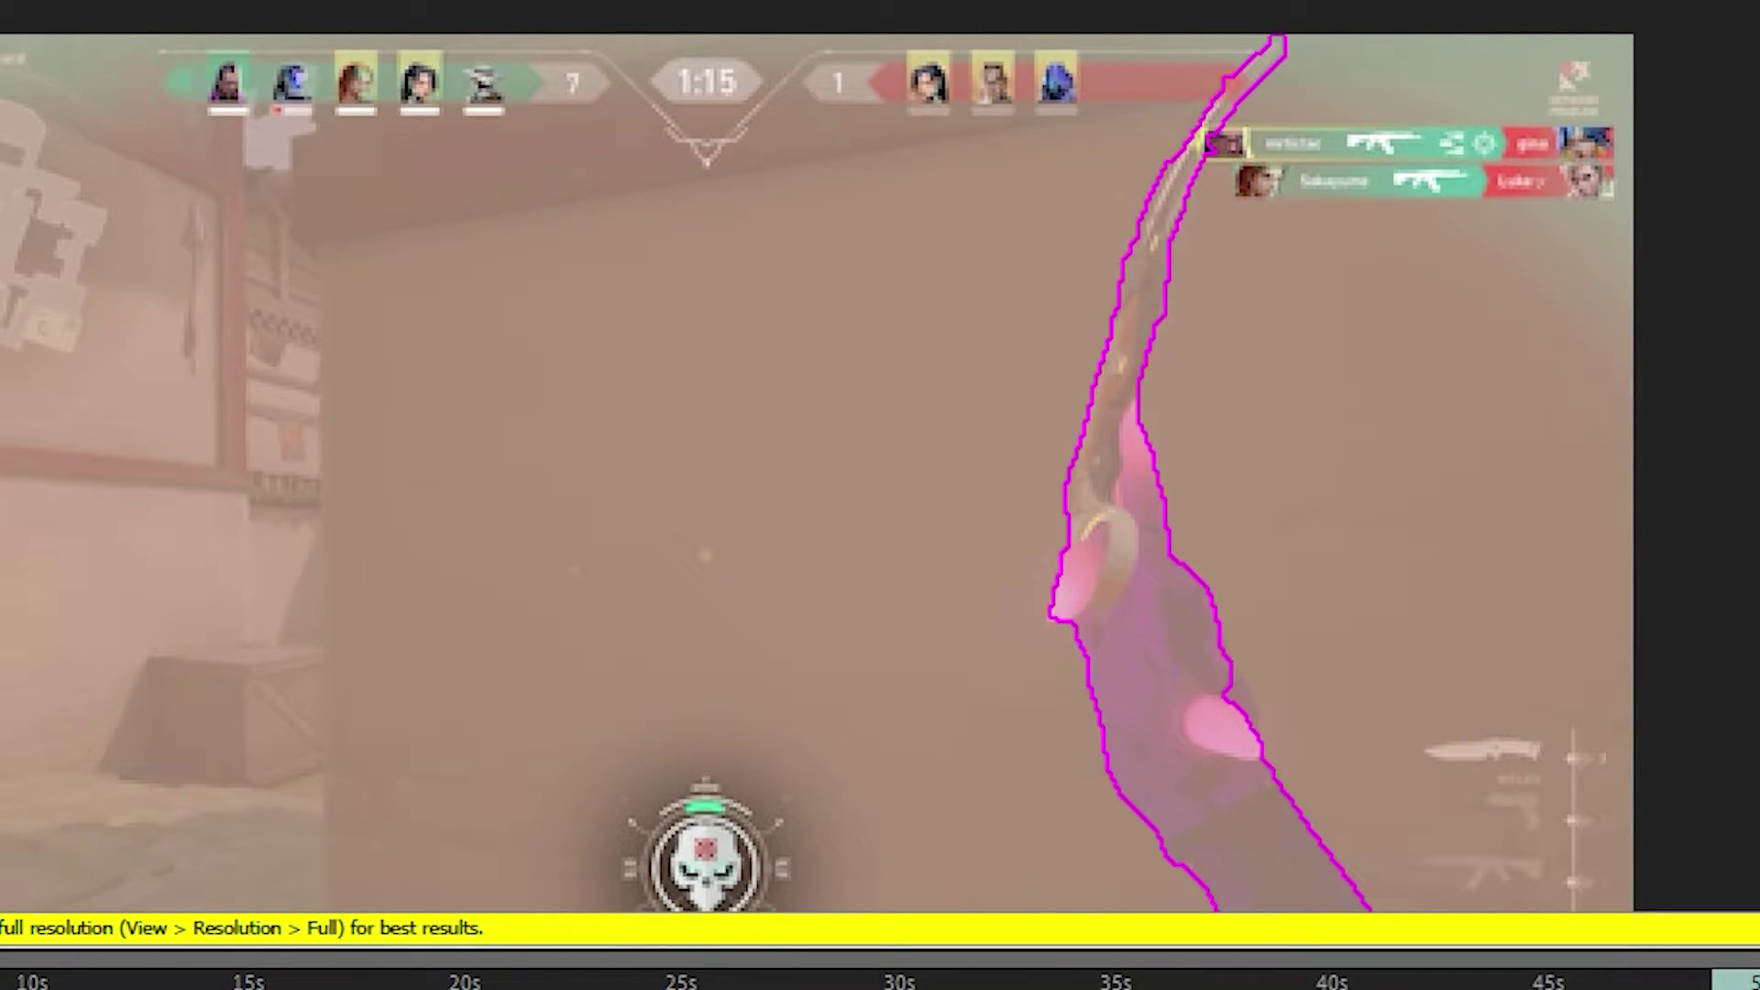
- Step through the neighbouring frames and correct the Roto Brush outline around the blade, excluding the kill feed and stray patches
{"action": "key", "text": "Page_Down"}
{"action": "key", "text": "Page_Down"}
{"action": "key", "text": "Page_Down"}
{"action": "key", "text": "Page_Up"}
{"action": "key", "text": "Page_Up"}
{"action": "key", "text": "Page_Up"}
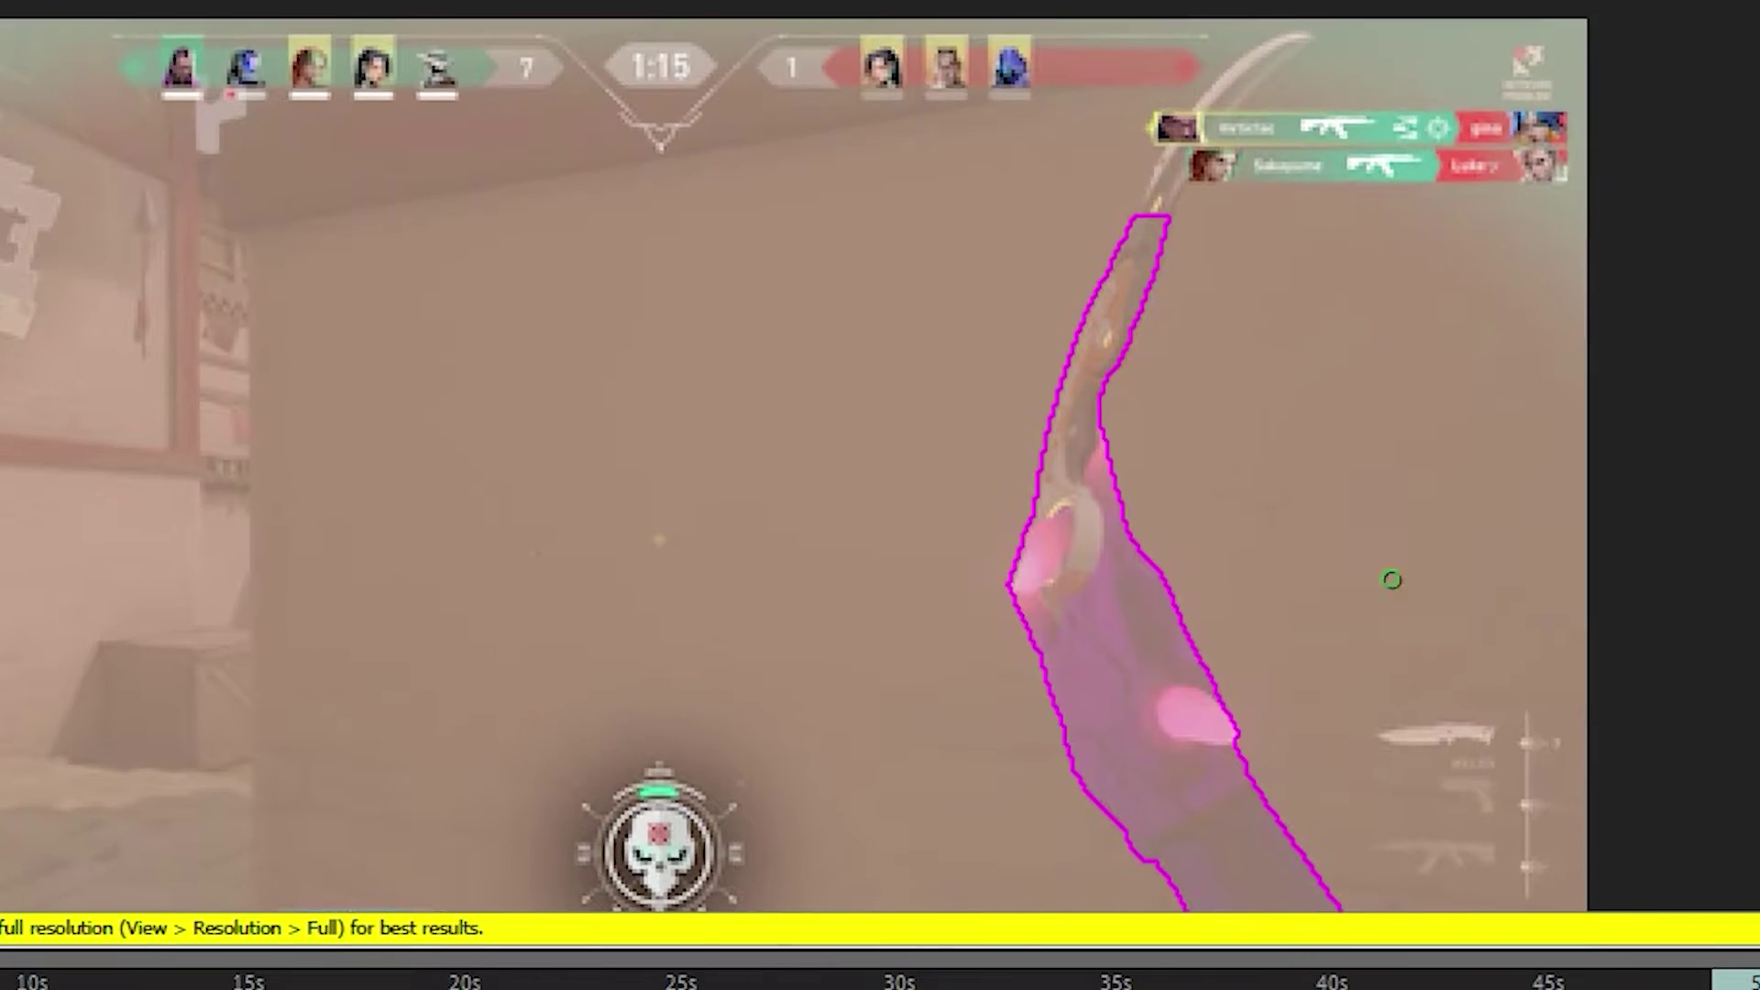
{"action": "left_click_drag", "start_coordinate": [1144, 238], "coordinate": [1283, 63]}
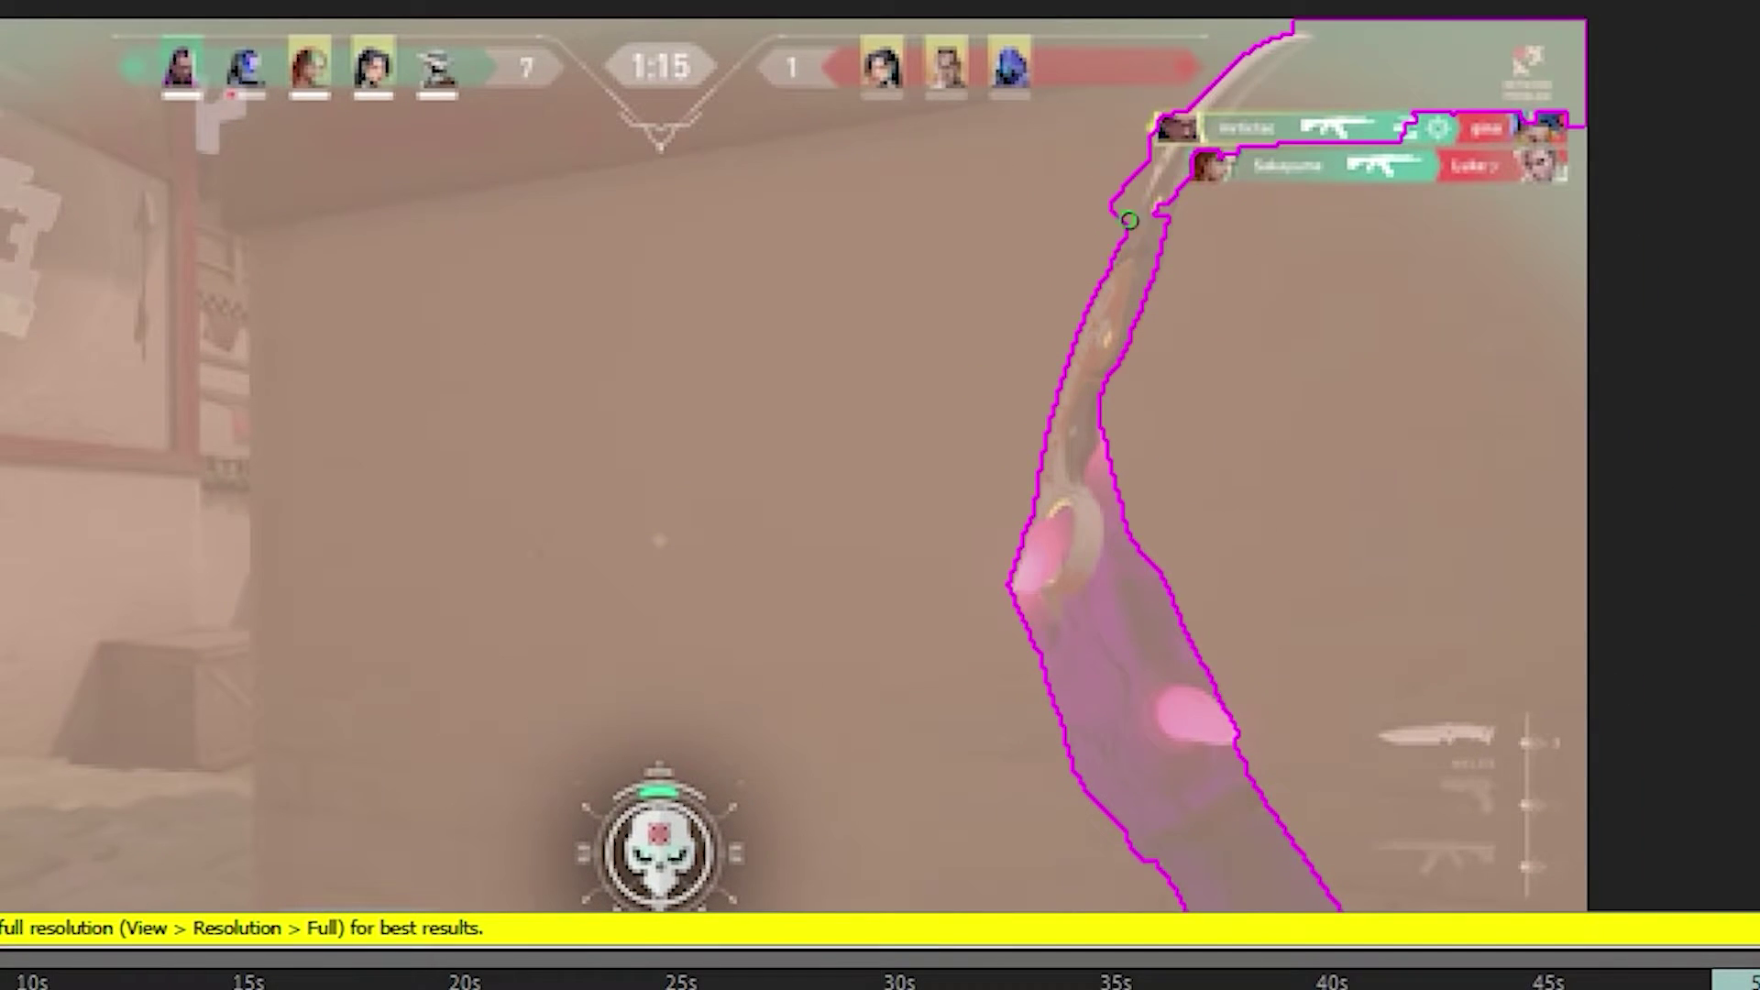
{"action": "left_click_drag", "start_coordinate": [1101, 234], "coordinate": [1146, 163]}
{"action": "left_click_drag", "start_coordinate": [1196, 210], "coordinate": [1210, 194]}
{"action": "left_click_drag", "start_coordinate": [1409, 38], "coordinate": [1348, 174]}
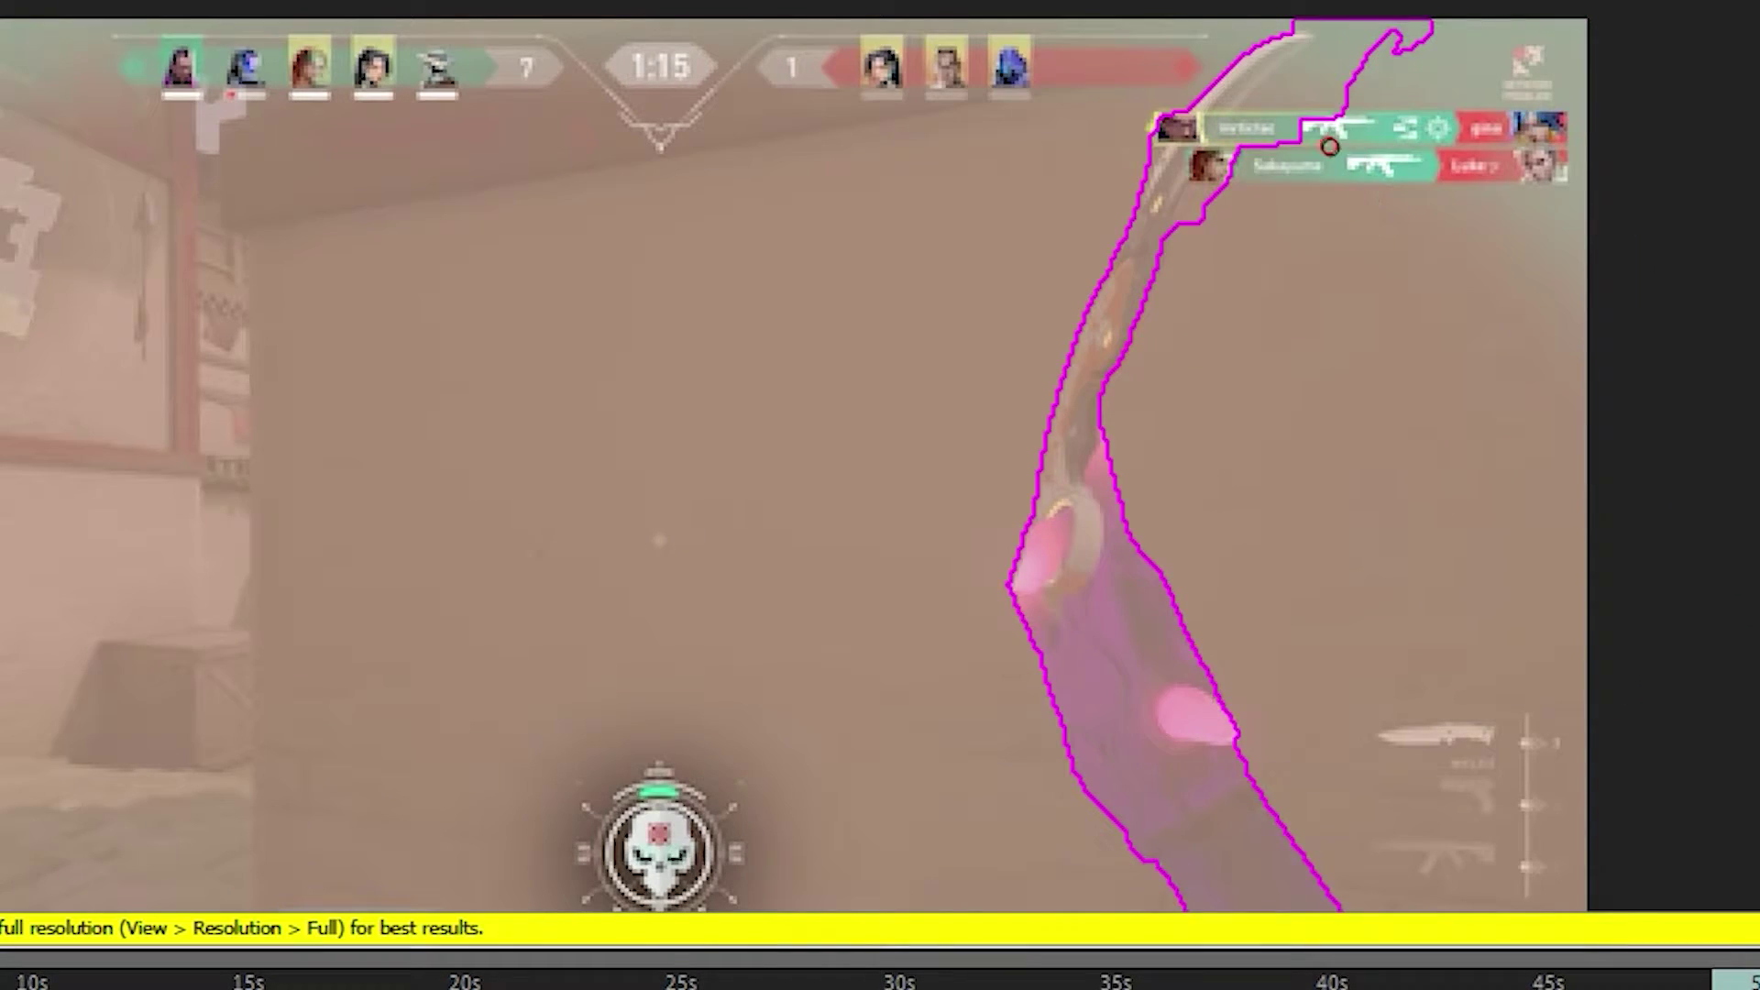
{"action": "left_click", "coordinate": [1328, 71]}
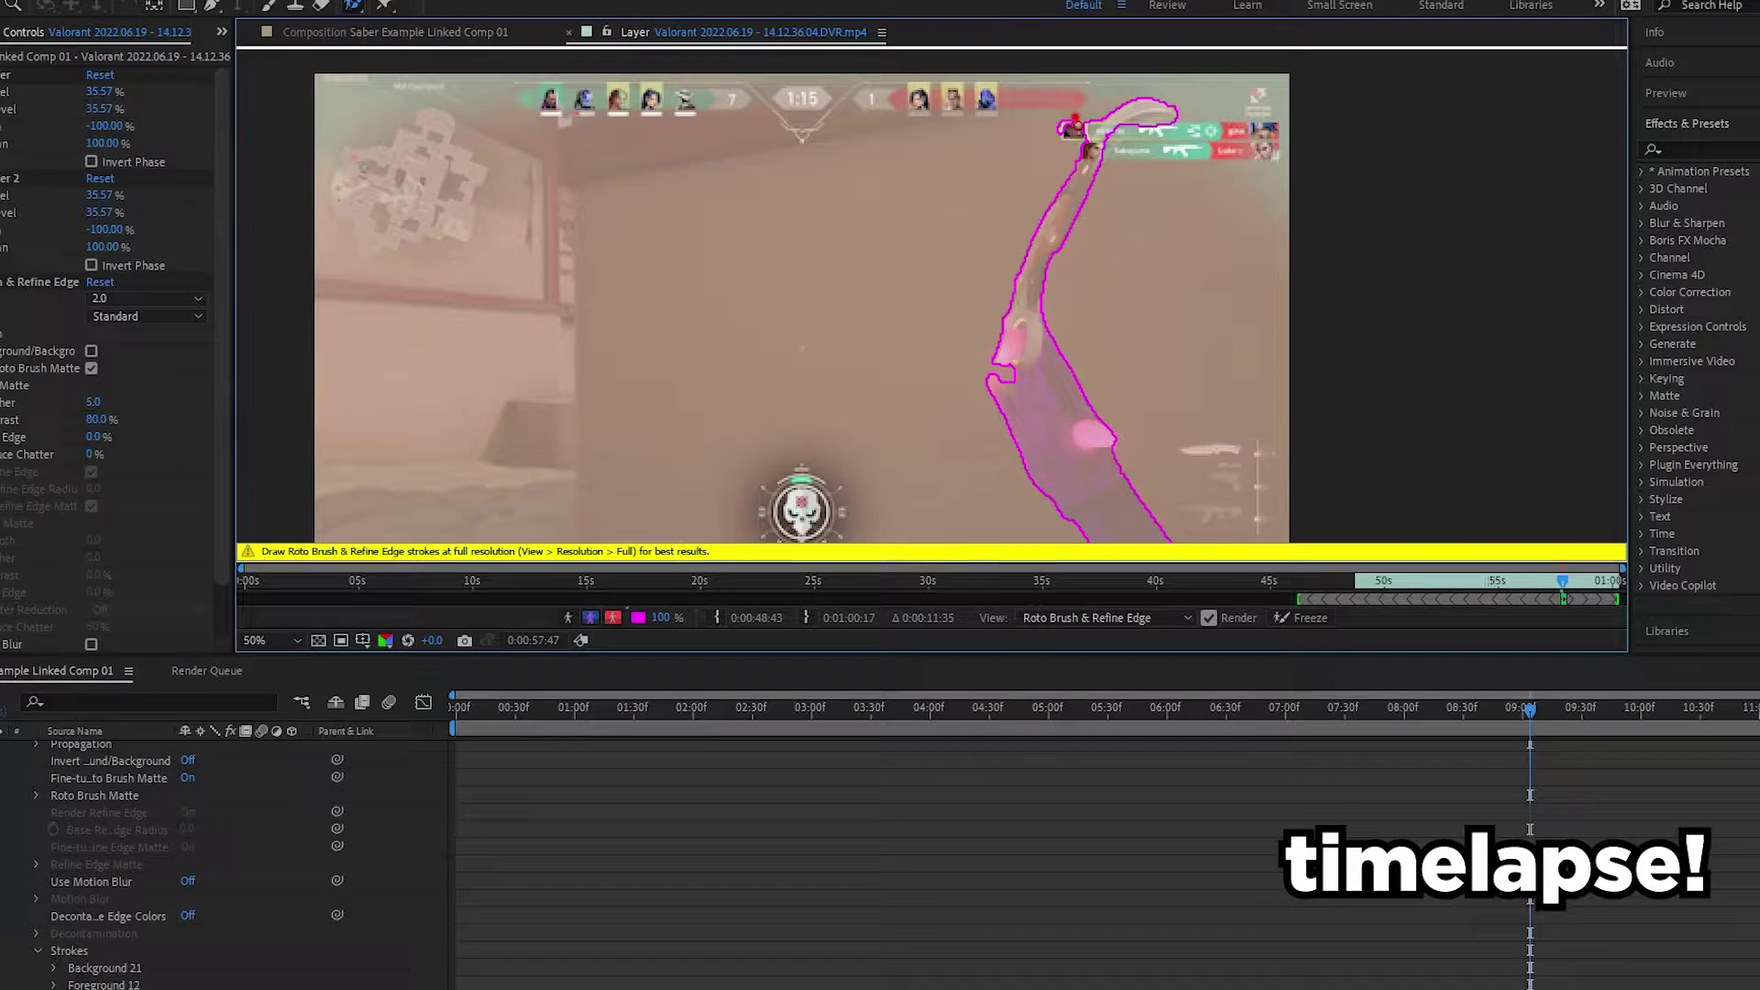
- Advance frame by frame to 0:00:57:53, correcting the Roto Brush outline of the knife and hand with strokes
{"action": "key", "text": "Page_Down"}
{"action": "key", "text": "Page_Down"}
{"action": "left_click_drag", "start_coordinate": [1349, 253], "coordinate": [1244, 208]}
{"action": "key", "text": "Page_Down"}
{"action": "left_click_drag", "start_coordinate": [1157, 505], "coordinate": [1157, 358]}
{"action": "left_click_drag", "start_coordinate": [1123, 345], "coordinate": [1160, 390]}
- Refine the Roto Brush outline of the blade, fingers and forearm on the following frames up to 0:00:58:18
{"action": "key", "text": "Page_Down"}
{"action": "key", "text": "Page_Down"}
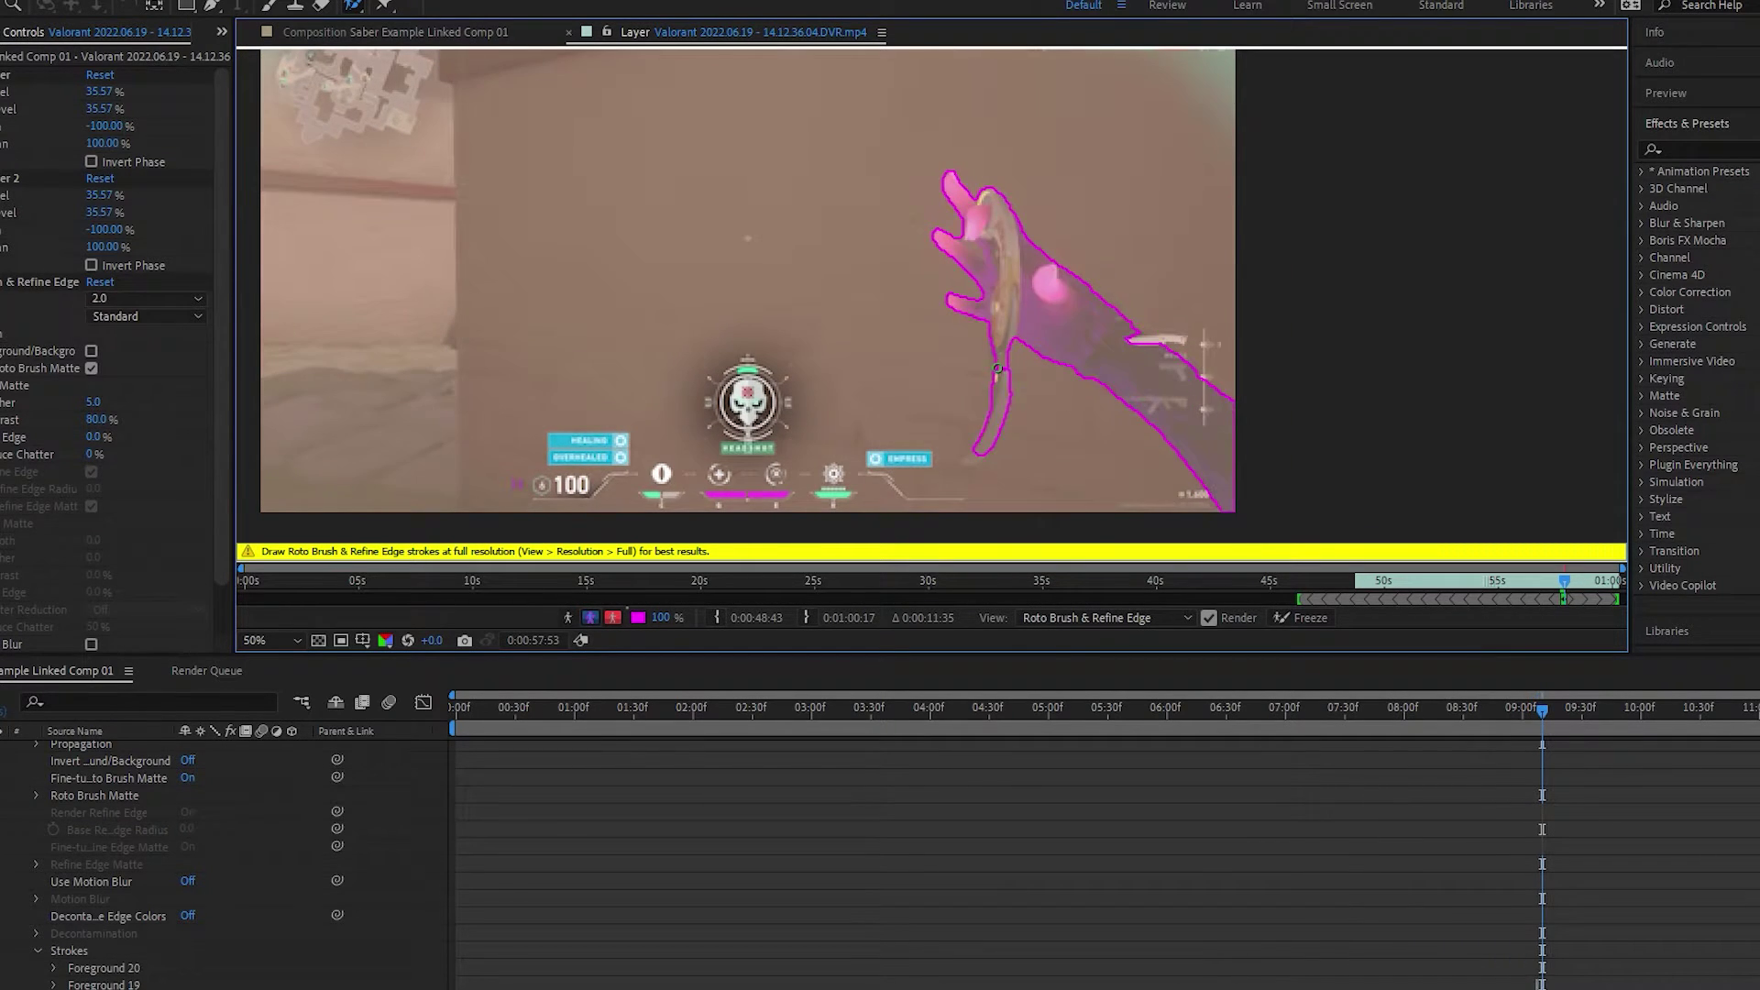
{"action": "left_click_drag", "start_coordinate": [1008, 353], "coordinate": [1019, 468]}
{"action": "key", "text": "Page_Down"}
{"action": "key", "text": "Page_Down"}
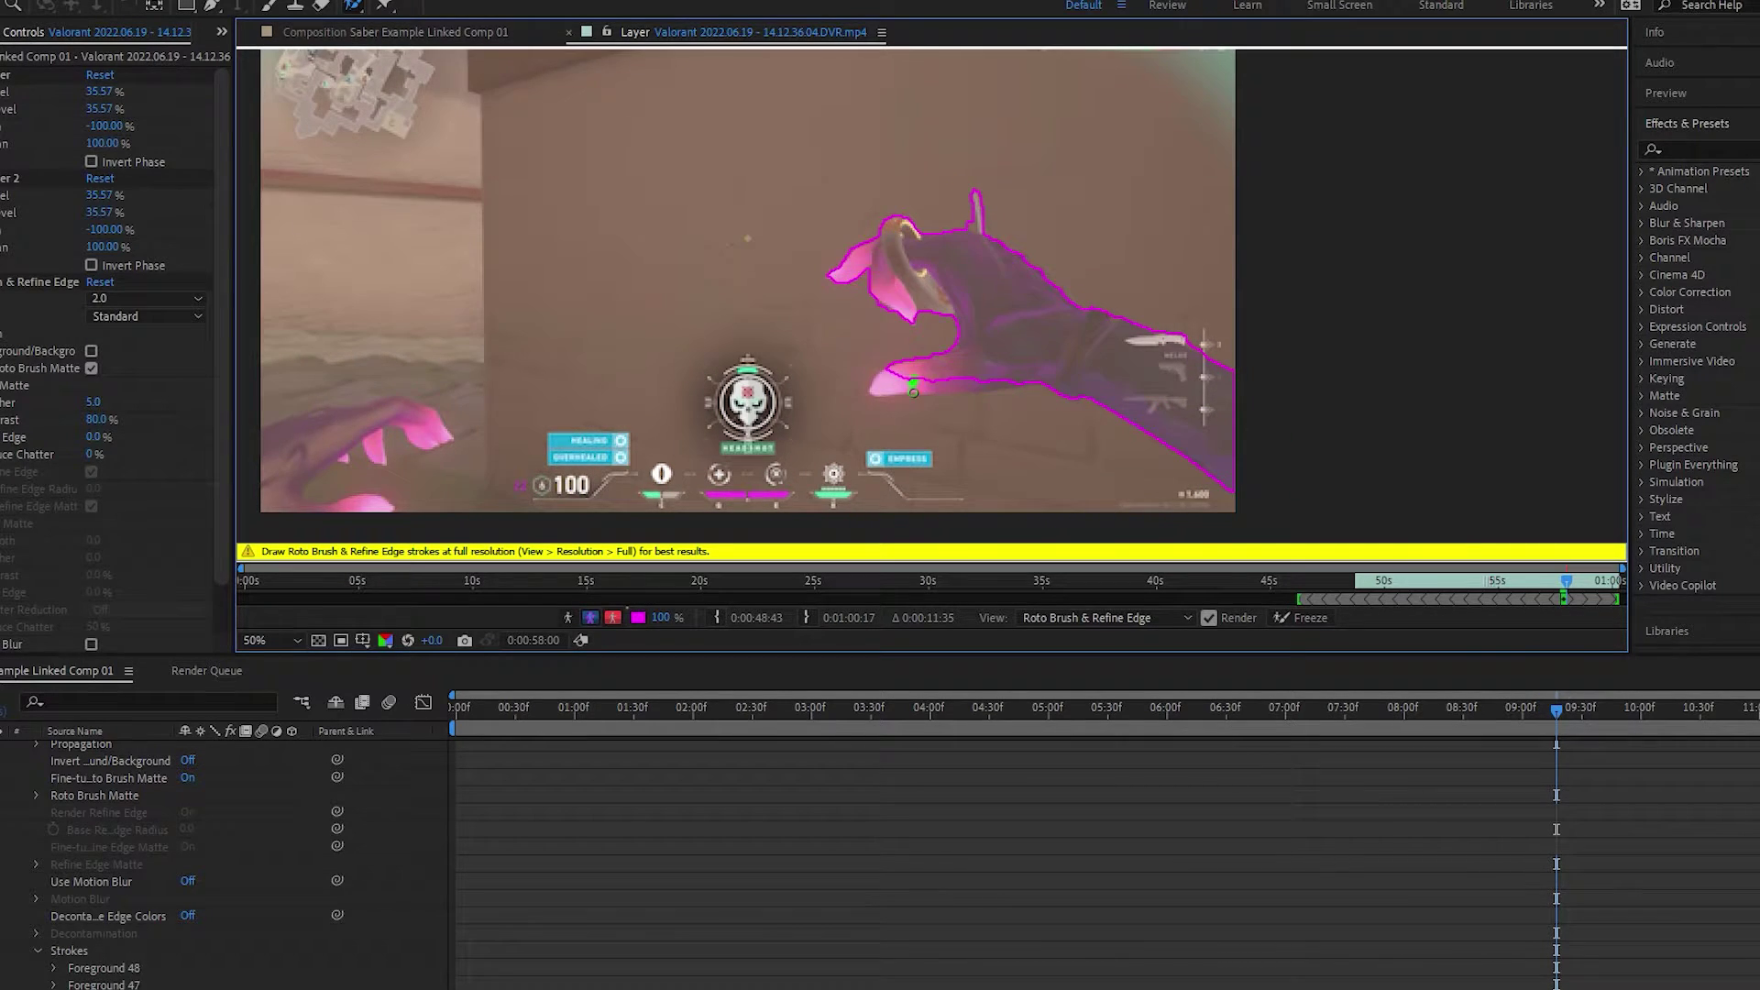
{"action": "key", "text": "Page_Down"}
{"action": "left_click_drag", "start_coordinate": [1066, 429], "coordinate": [1085, 385]}
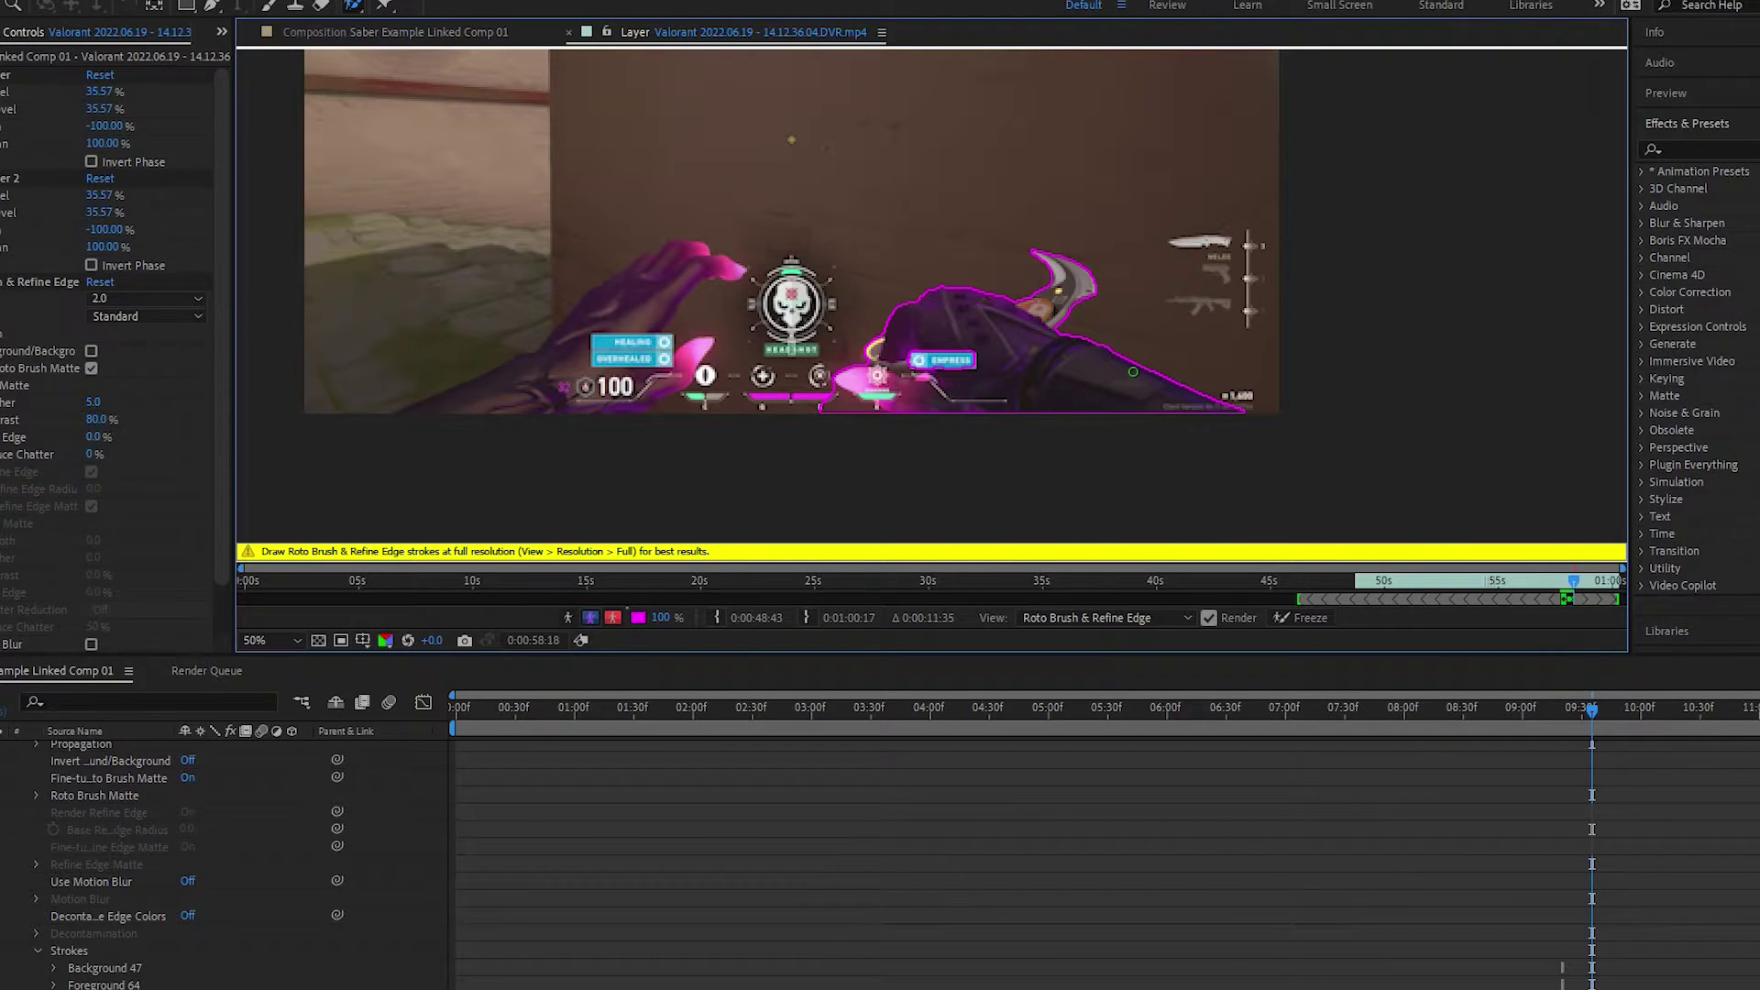
- Go back to the frame at 0:00:58:15 and freeze the Roto Brush & Refine Edge propagation
{"action": "key", "text": "Page_Up"}
{"action": "key", "text": "Page_Up"}
{"action": "key", "text": "Page_Up"}
{"action": "key", "text": "Page_Up"}
{"action": "key", "text": "Page_Up"}
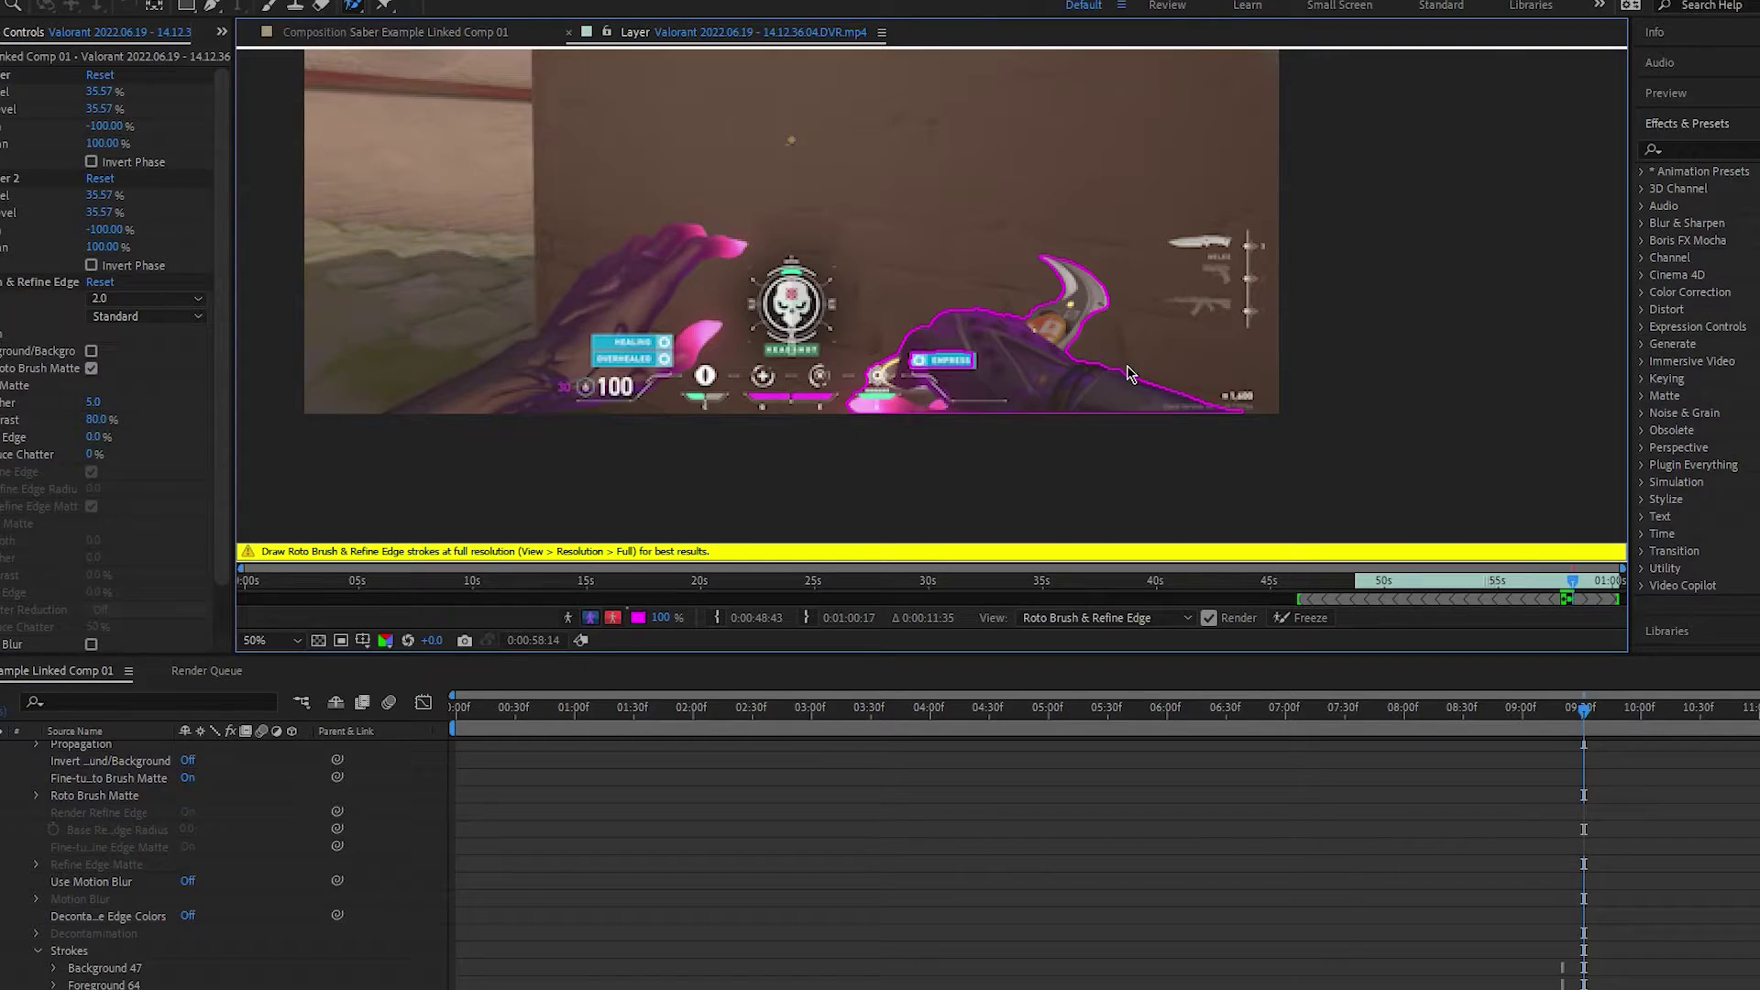
{"action": "key", "text": "Page_Down"}
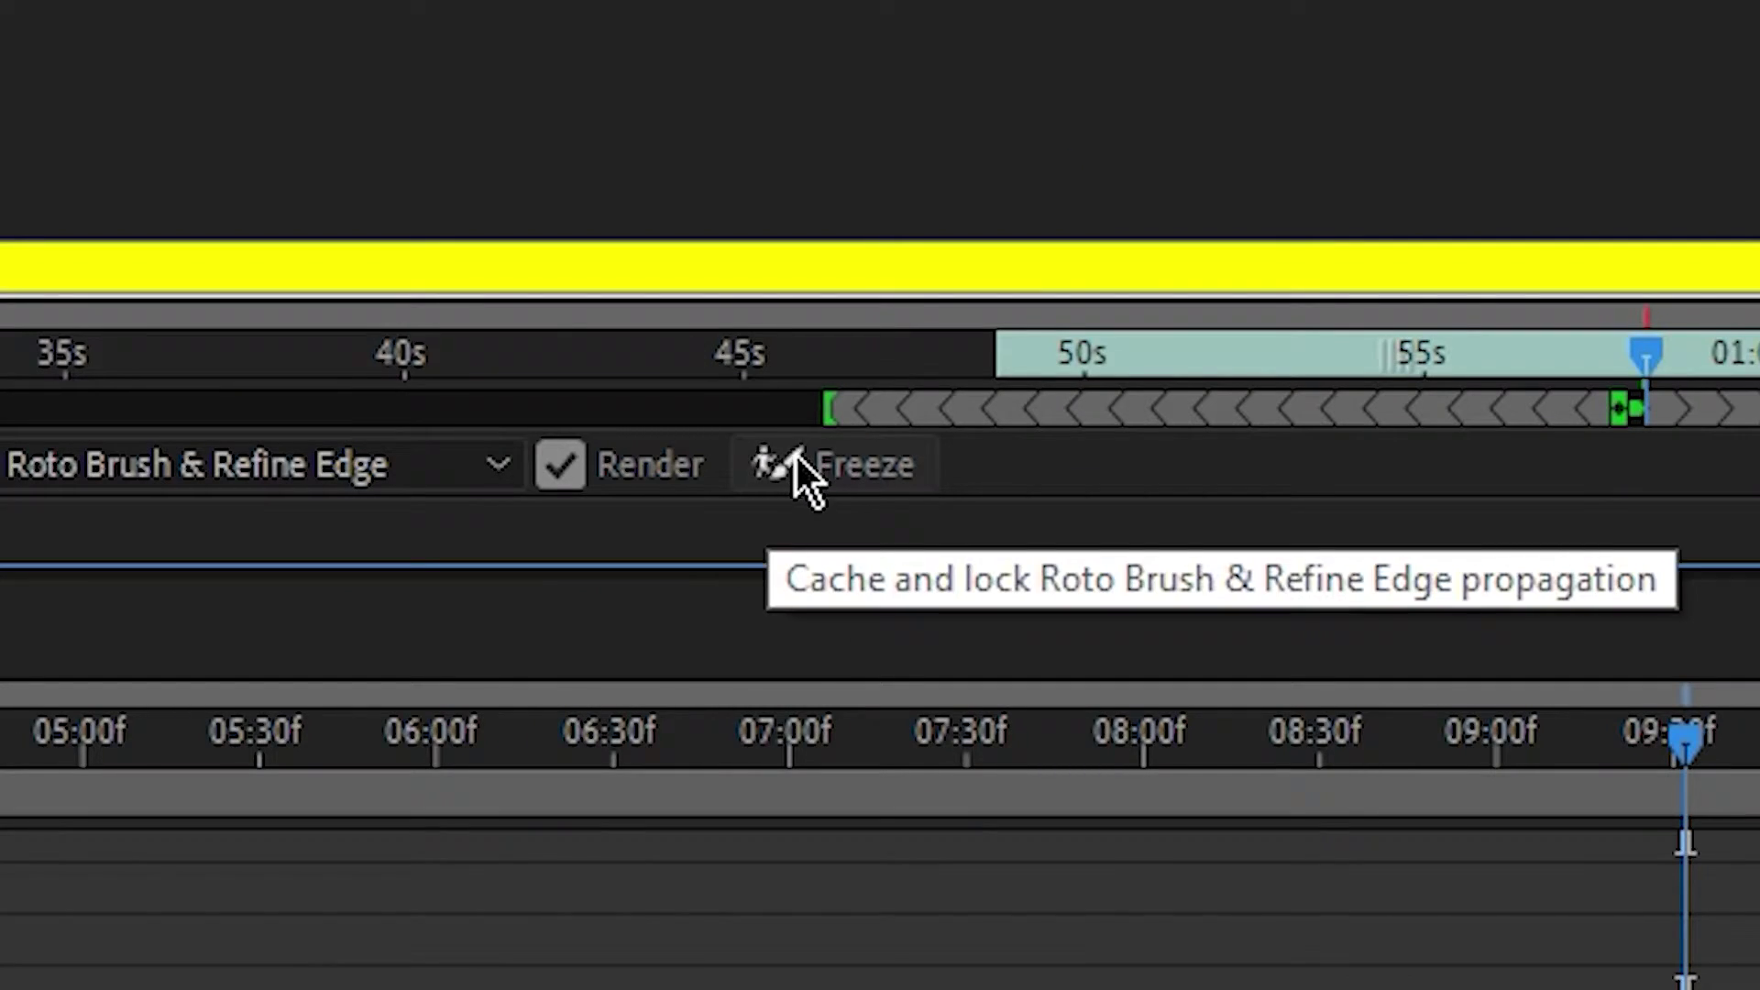
{"action": "left_click", "coordinate": [903, 470]}
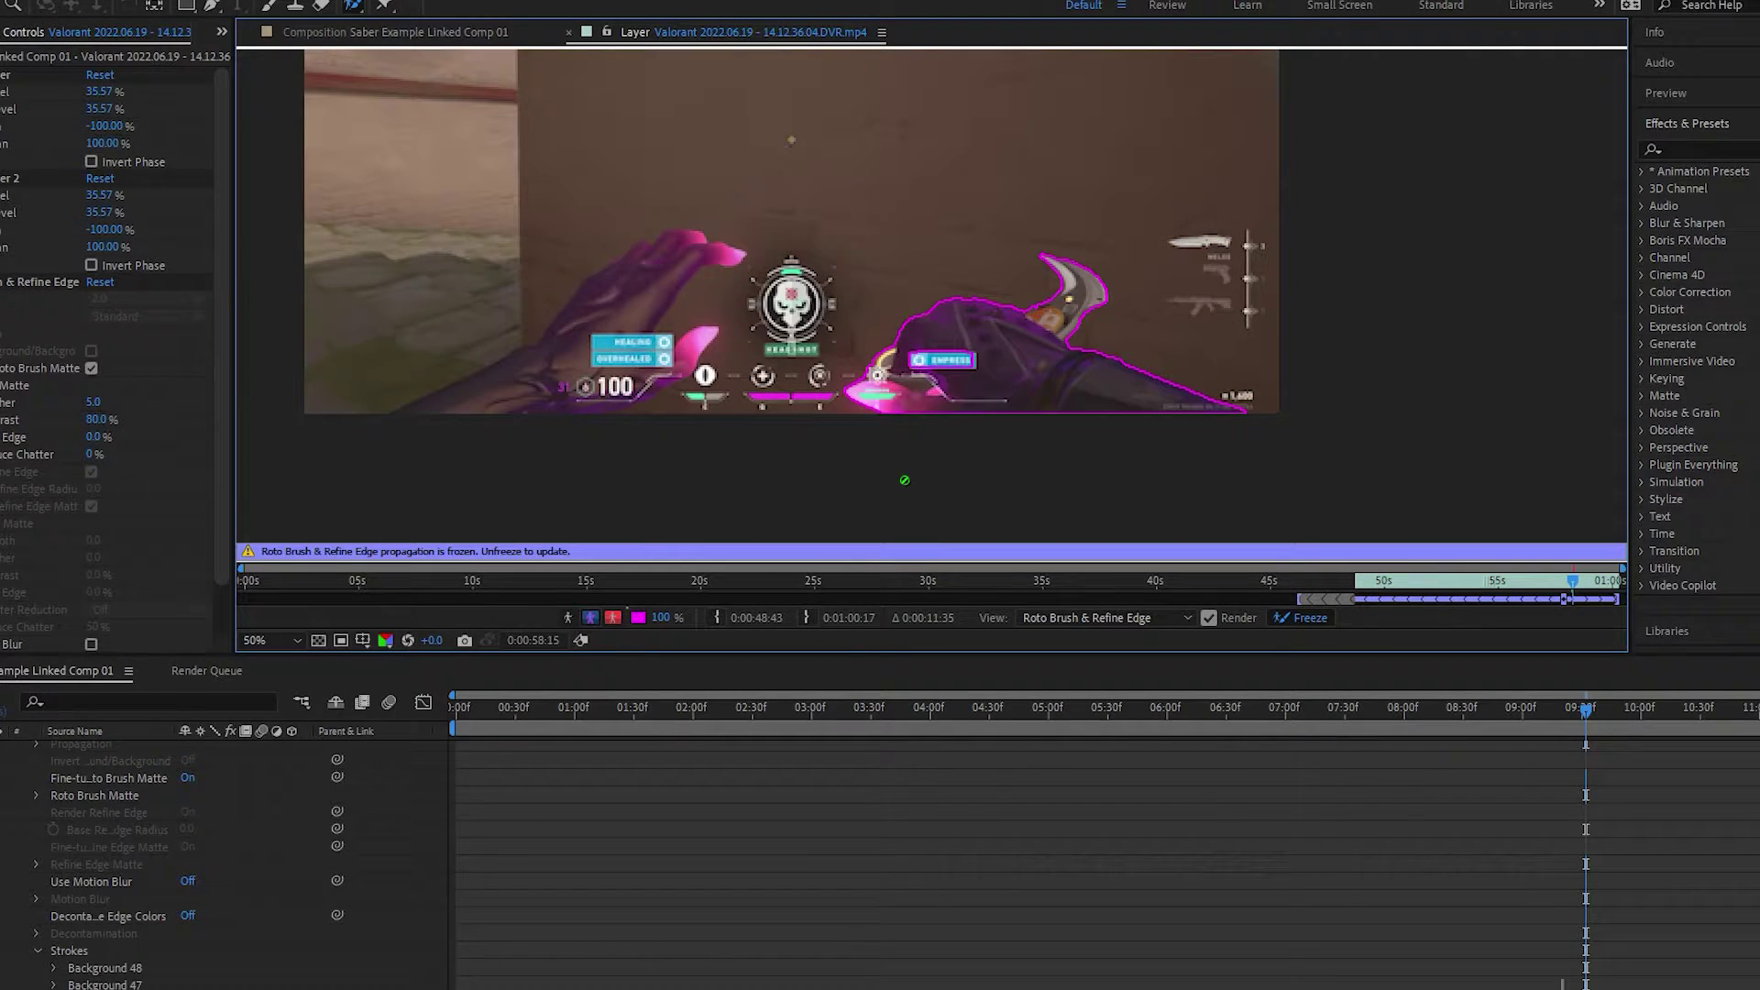
- Return to the Saber Example Linked Comp 01 composition, scrub through the cut-out arm, and duplicate the Valorant layer
{"action": "left_click", "coordinate": [443, 41]}
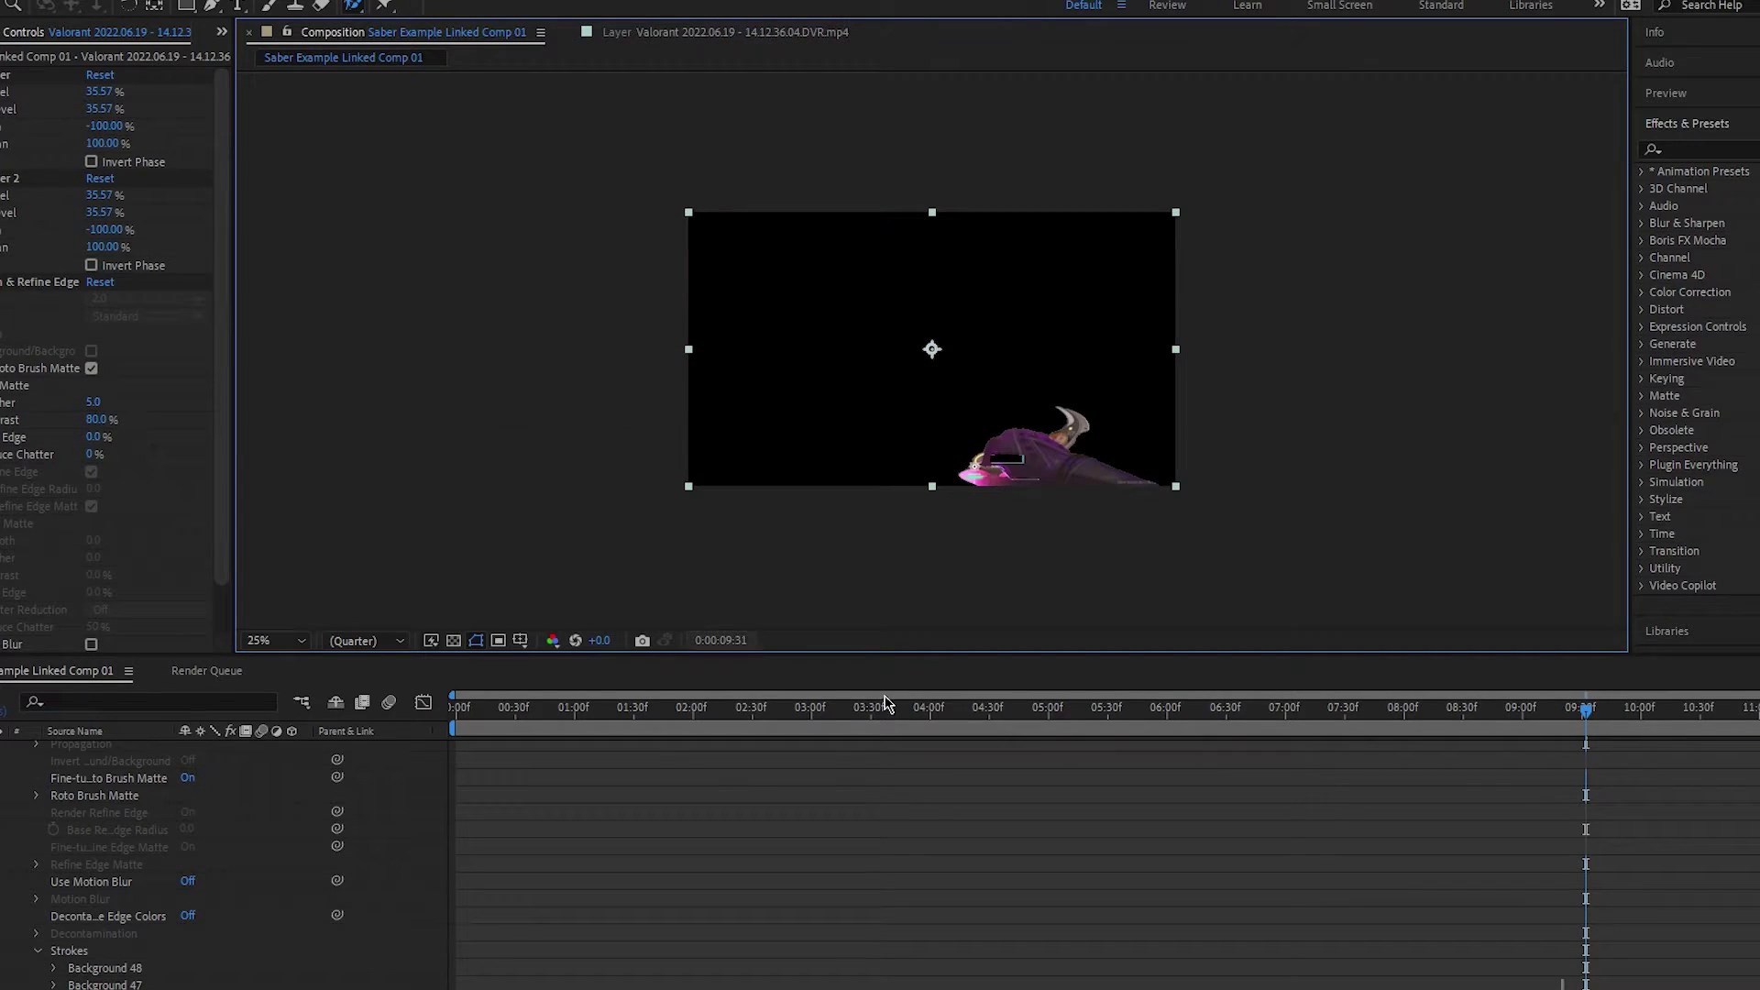
{"action": "left_click_drag", "start_coordinate": [1587, 708], "coordinate": [1695, 692]}
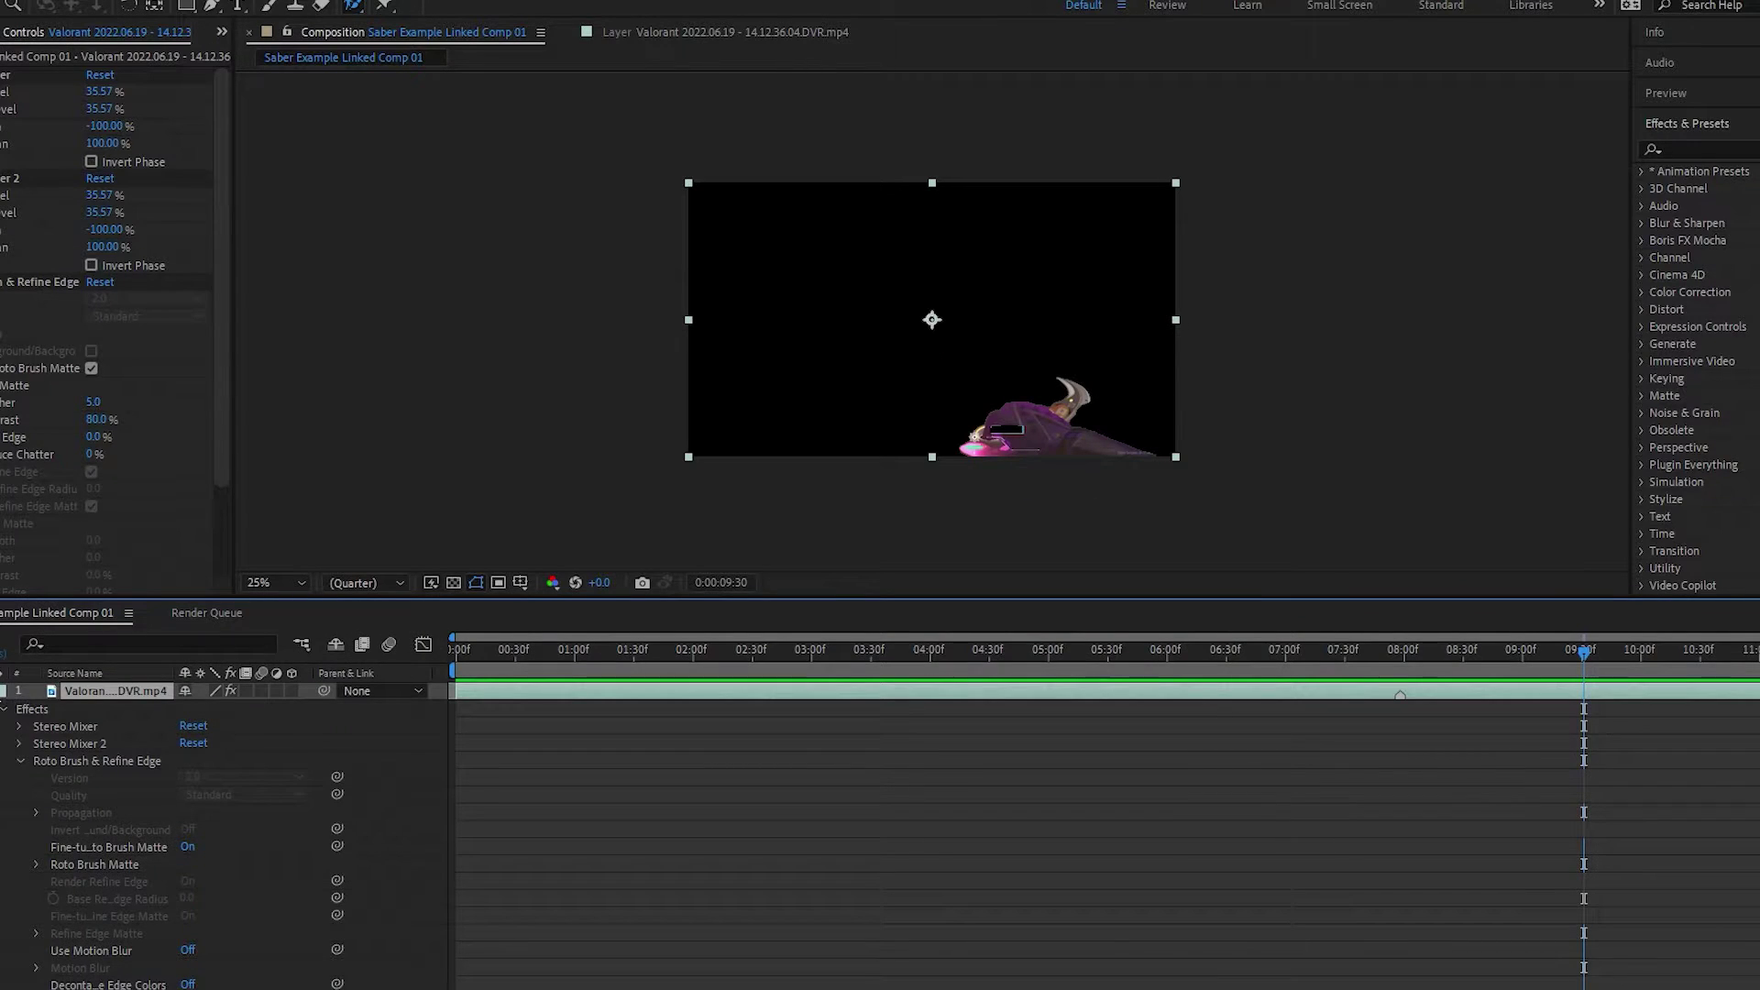
{"action": "left_click", "coordinate": [1, 691]}
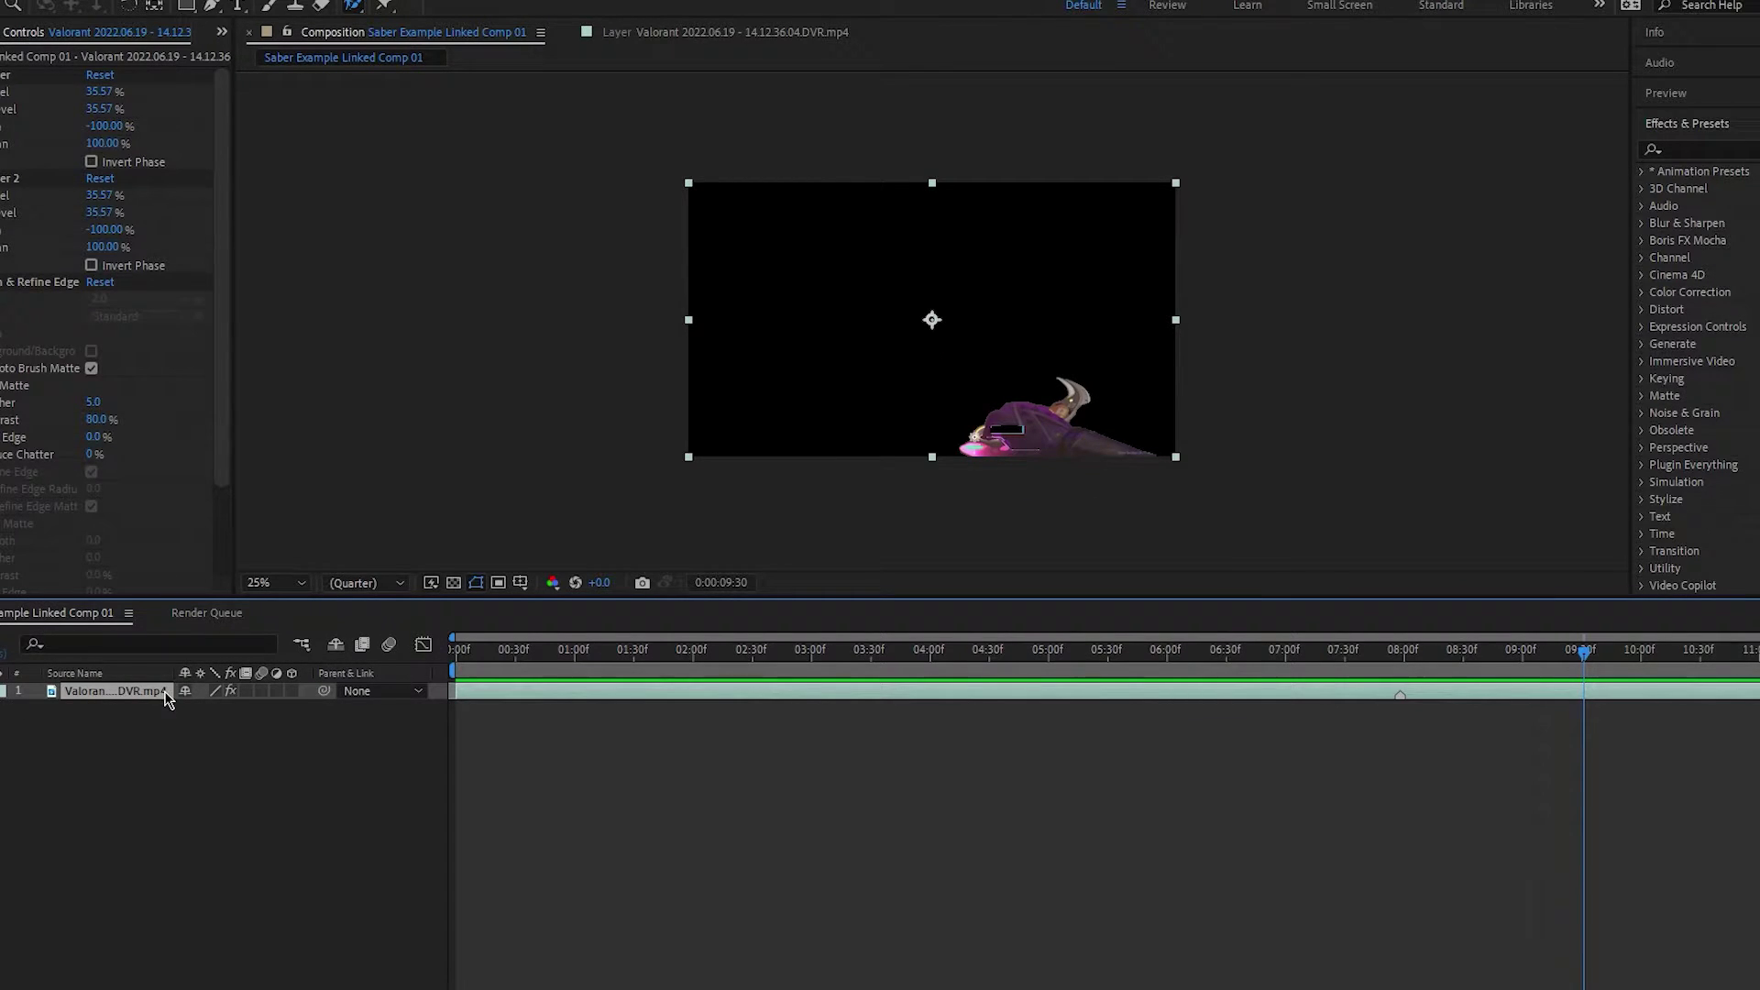
{"action": "key", "text": "ctrl+d"}
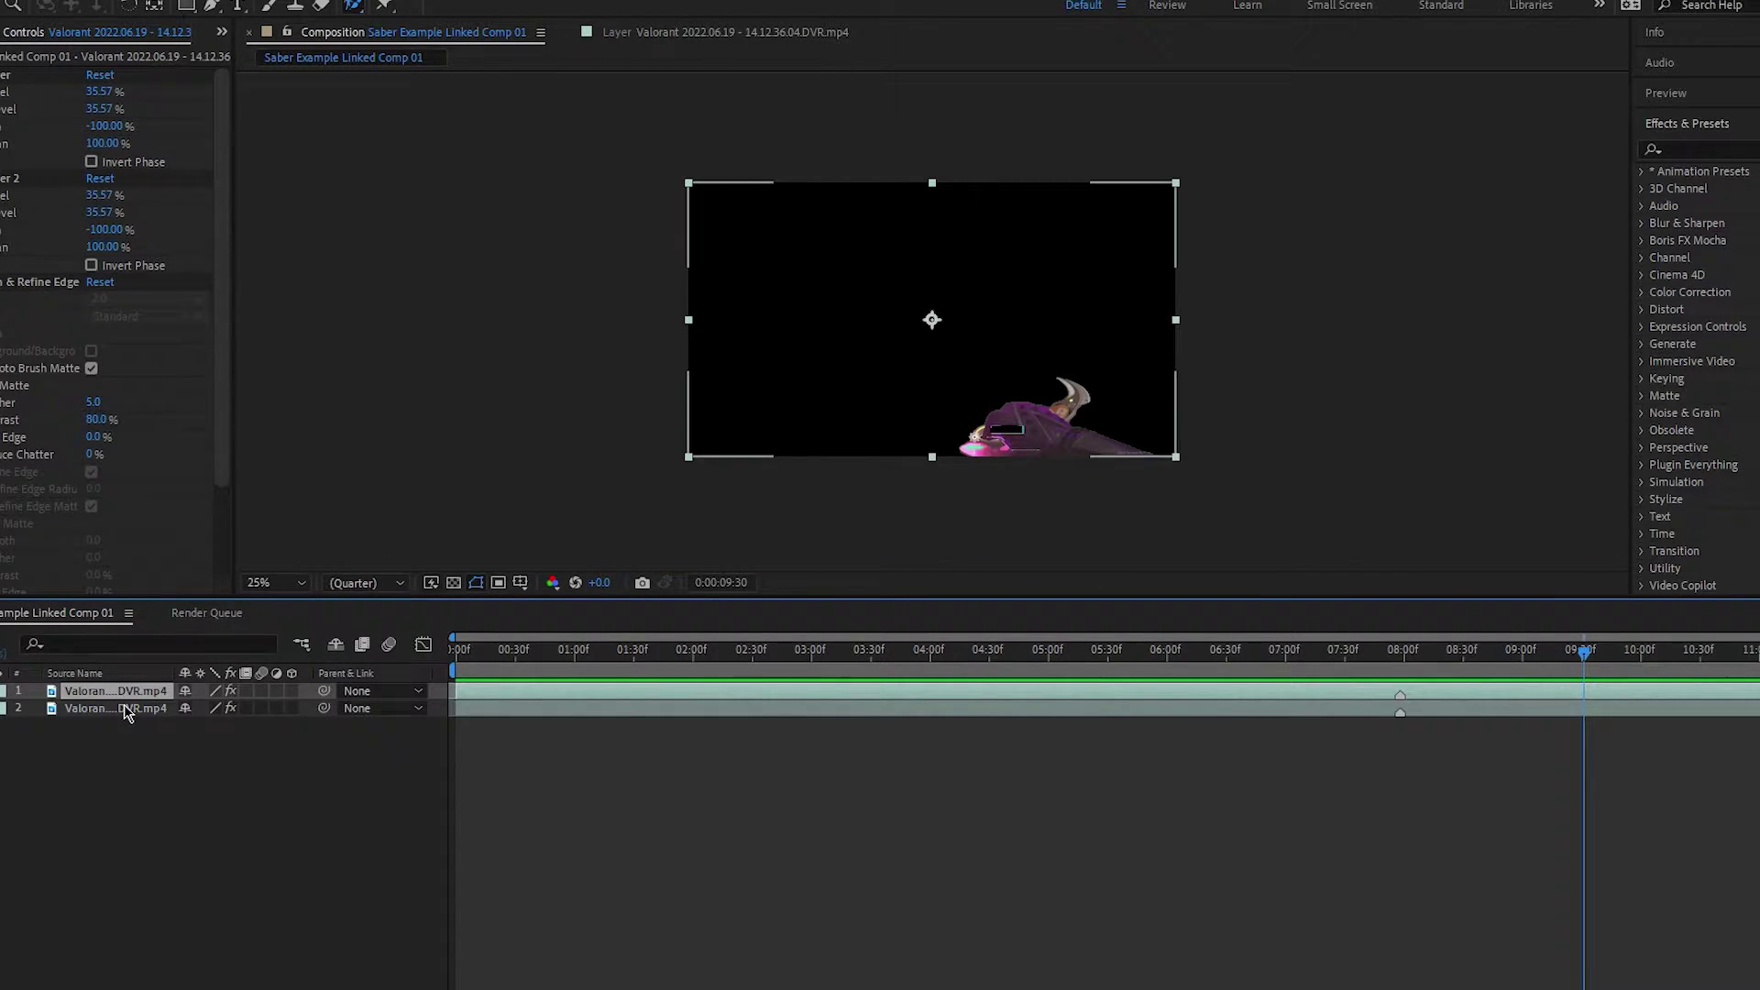
- Delete the Roto Brush & Refine Edge effect from the lower Valorant layer
{"action": "left_click", "coordinate": [127, 708]}
{"action": "left_click", "coordinate": [1, 708]}
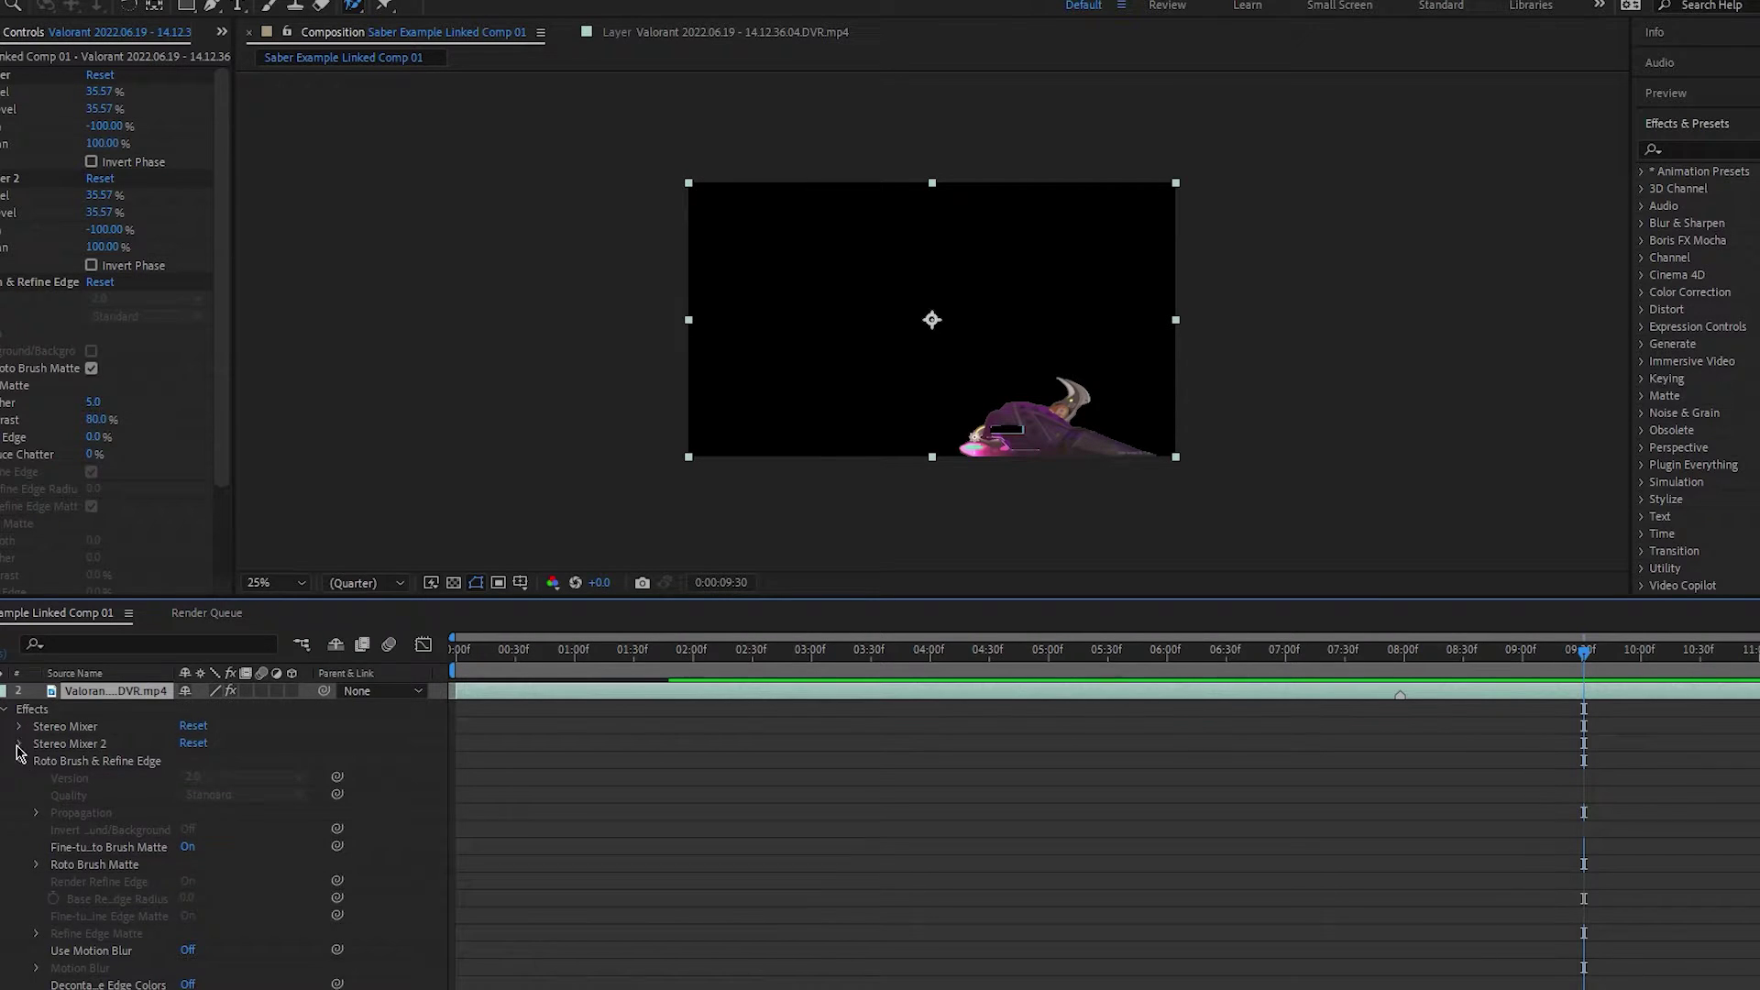
{"action": "left_click", "coordinate": [104, 762]}
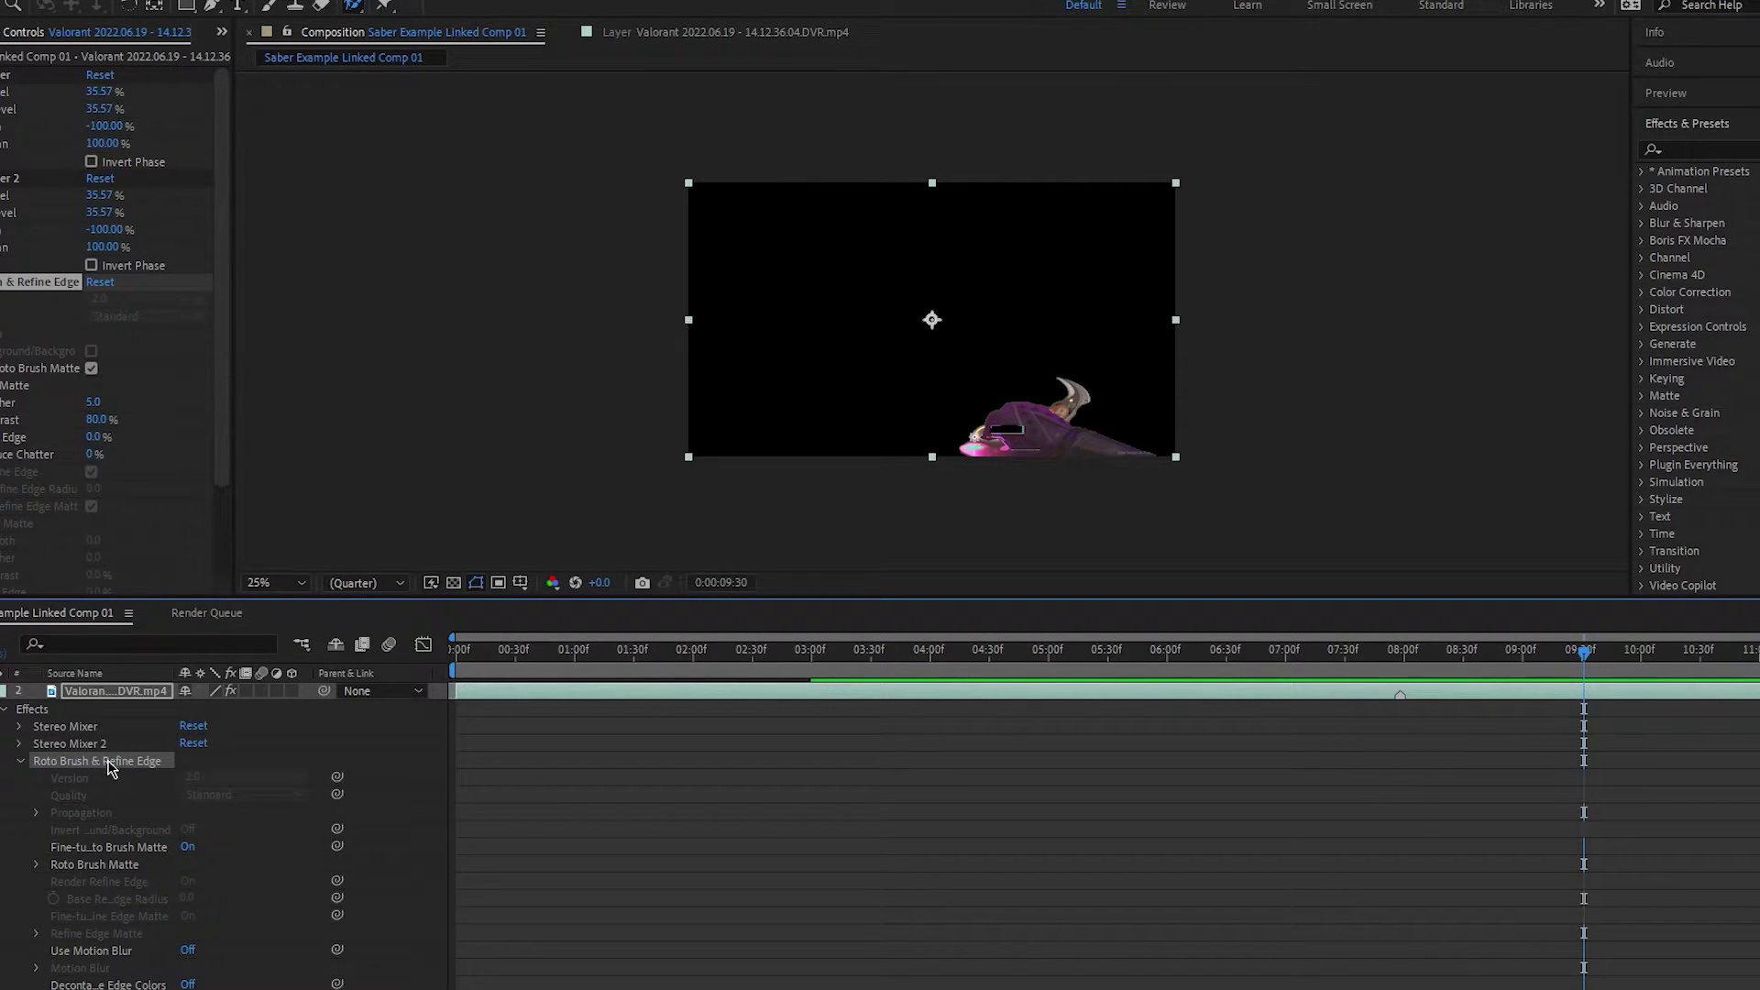
{"action": "key", "text": "Delete"}
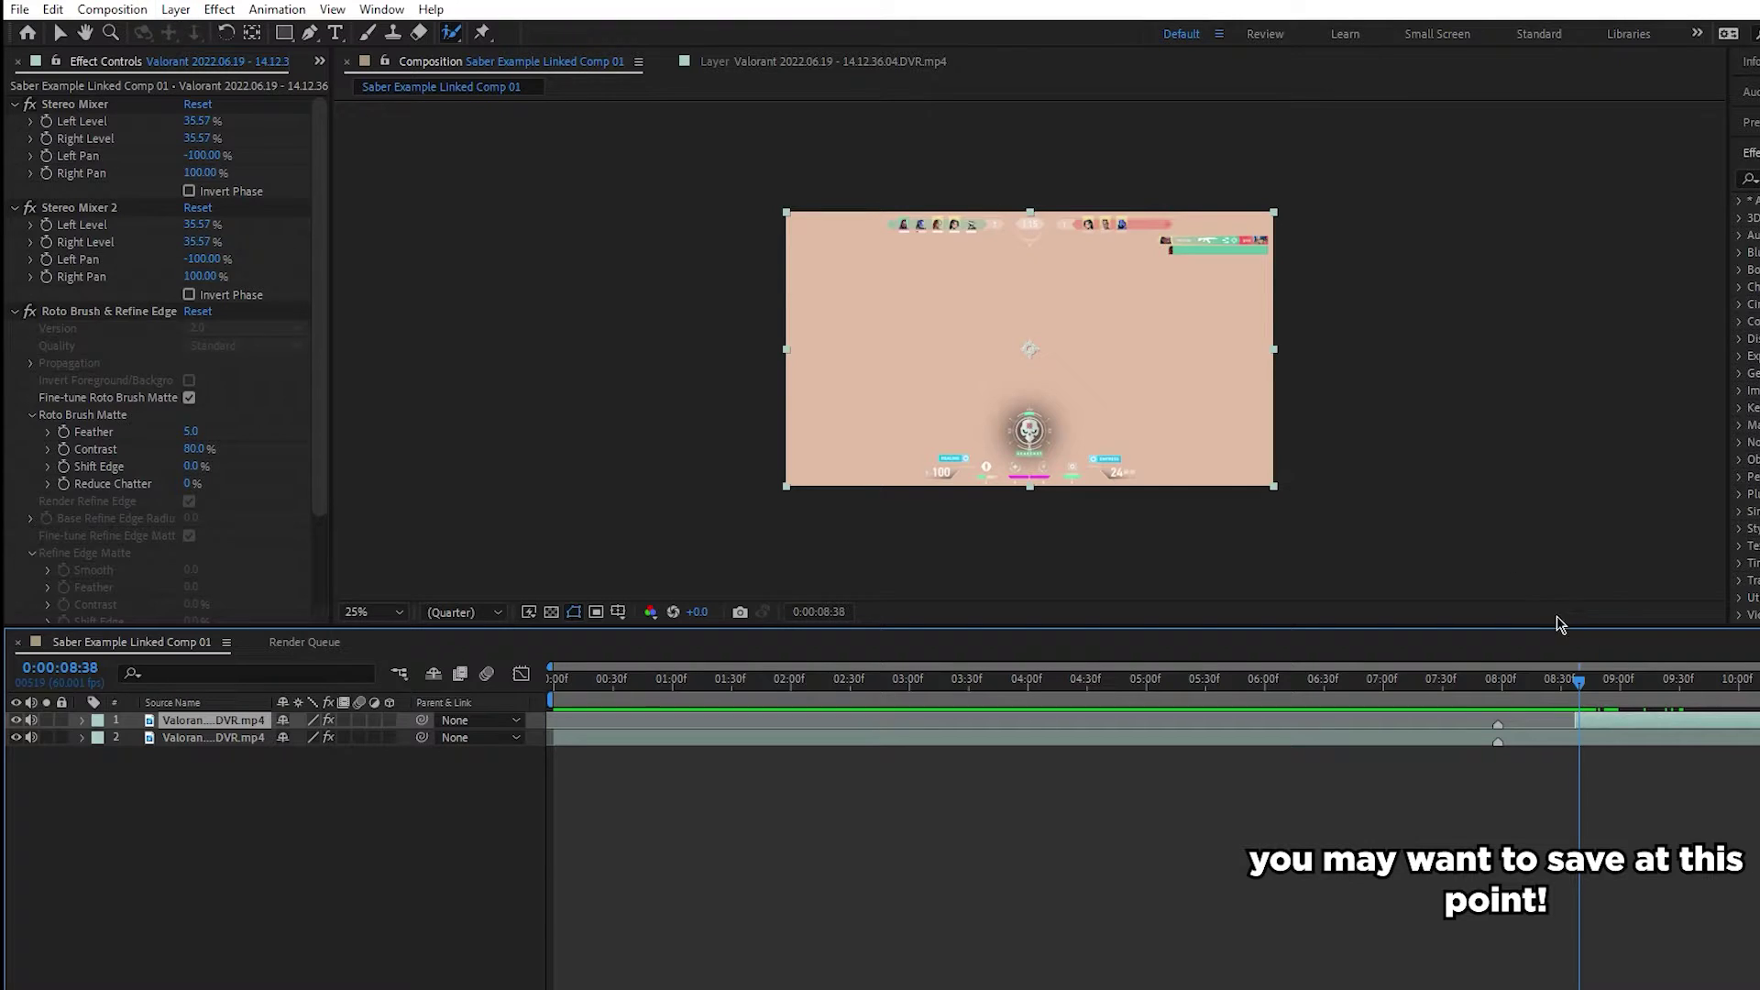
- Auto-trace the upper Valorant layer's alpha channel across the work area
{"action": "left_click", "coordinate": [177, 9]}
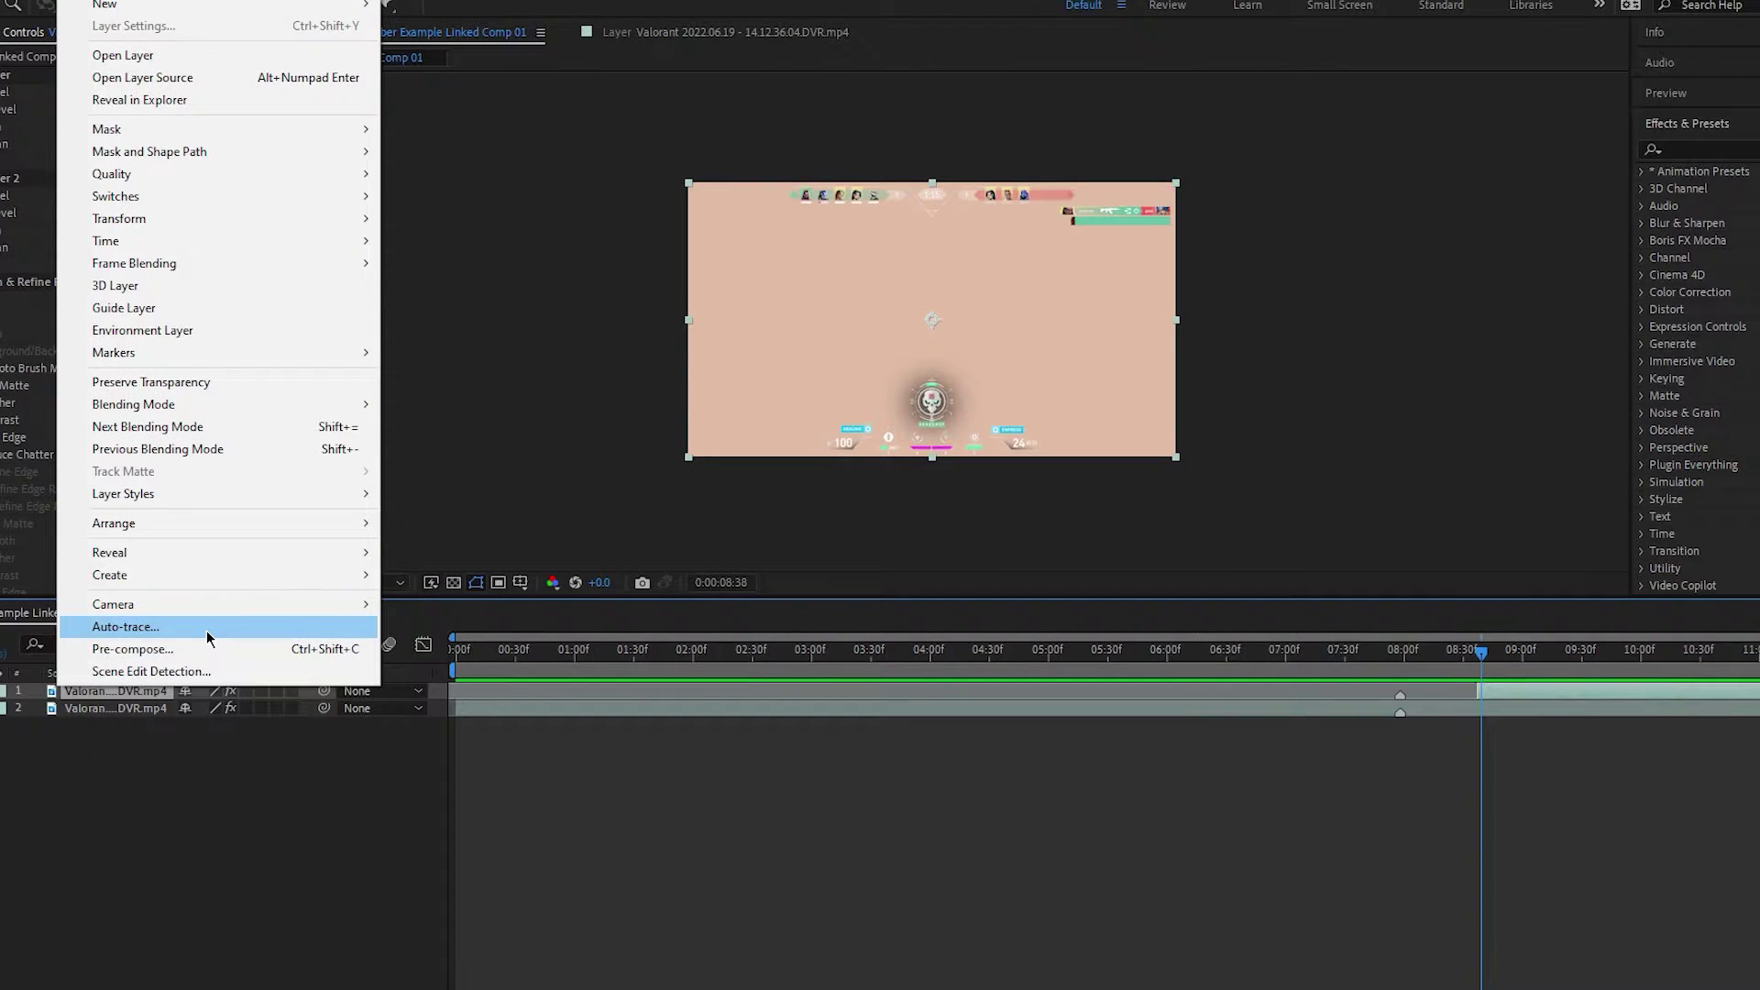
{"action": "left_click", "coordinate": [207, 627]}
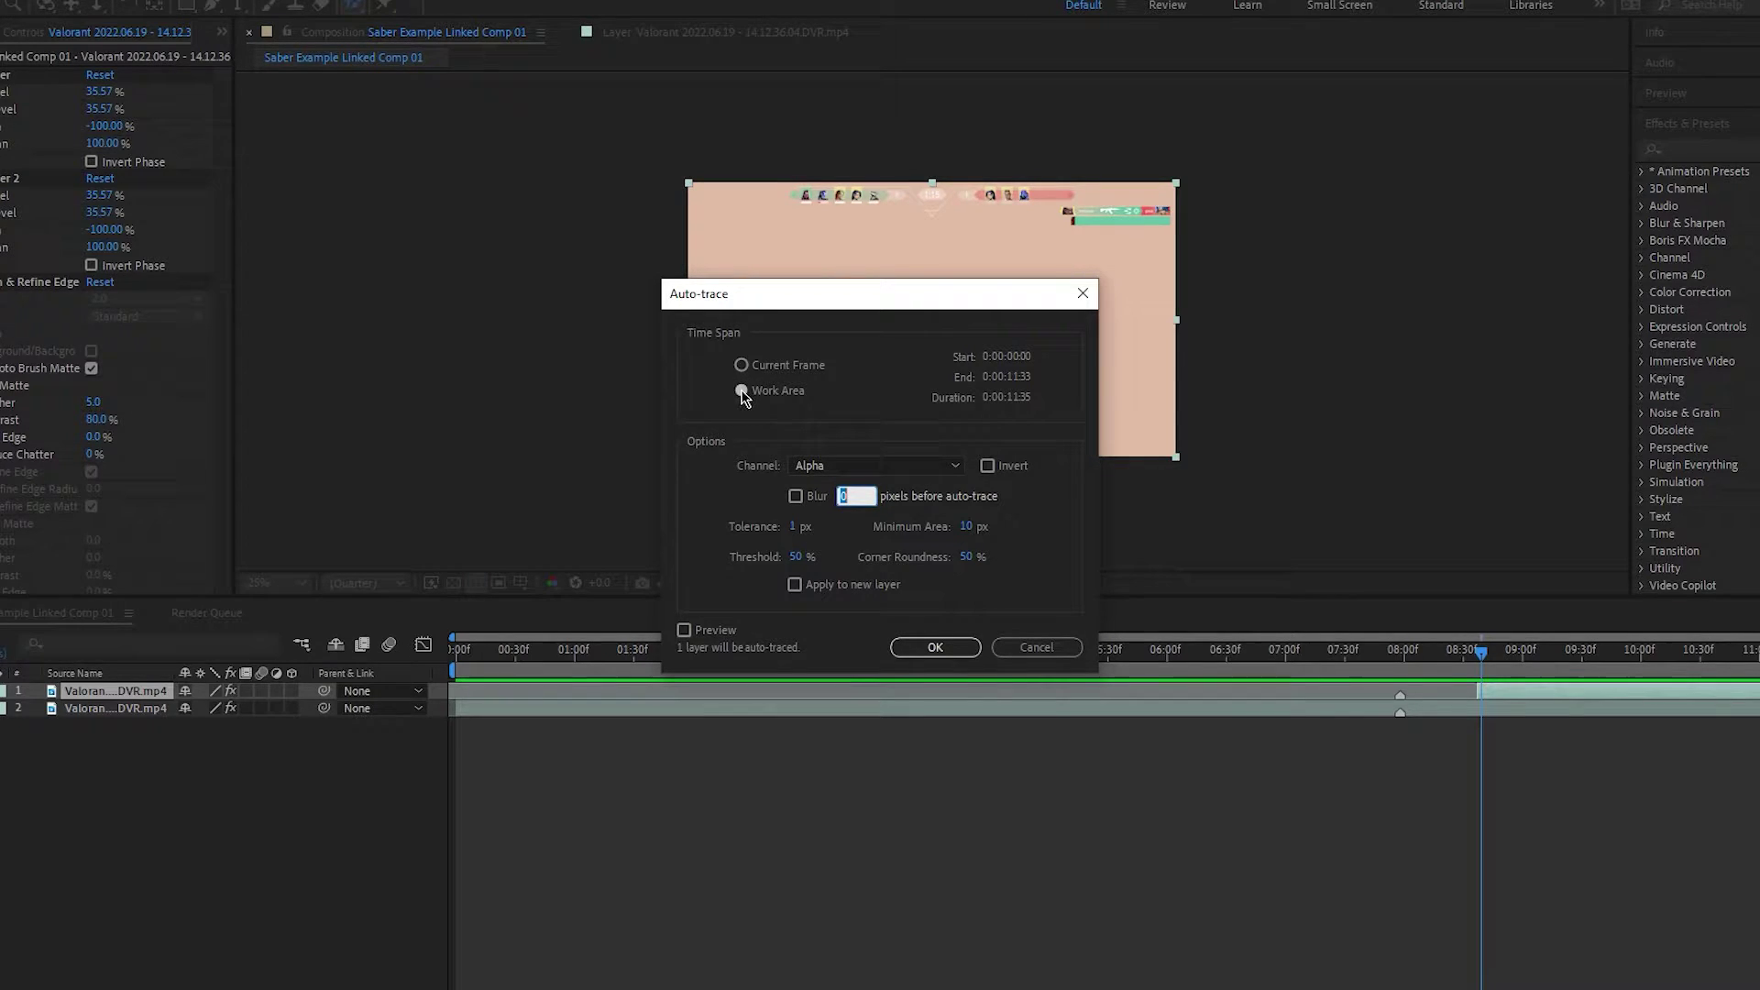
{"action": "left_click", "coordinate": [933, 646]}
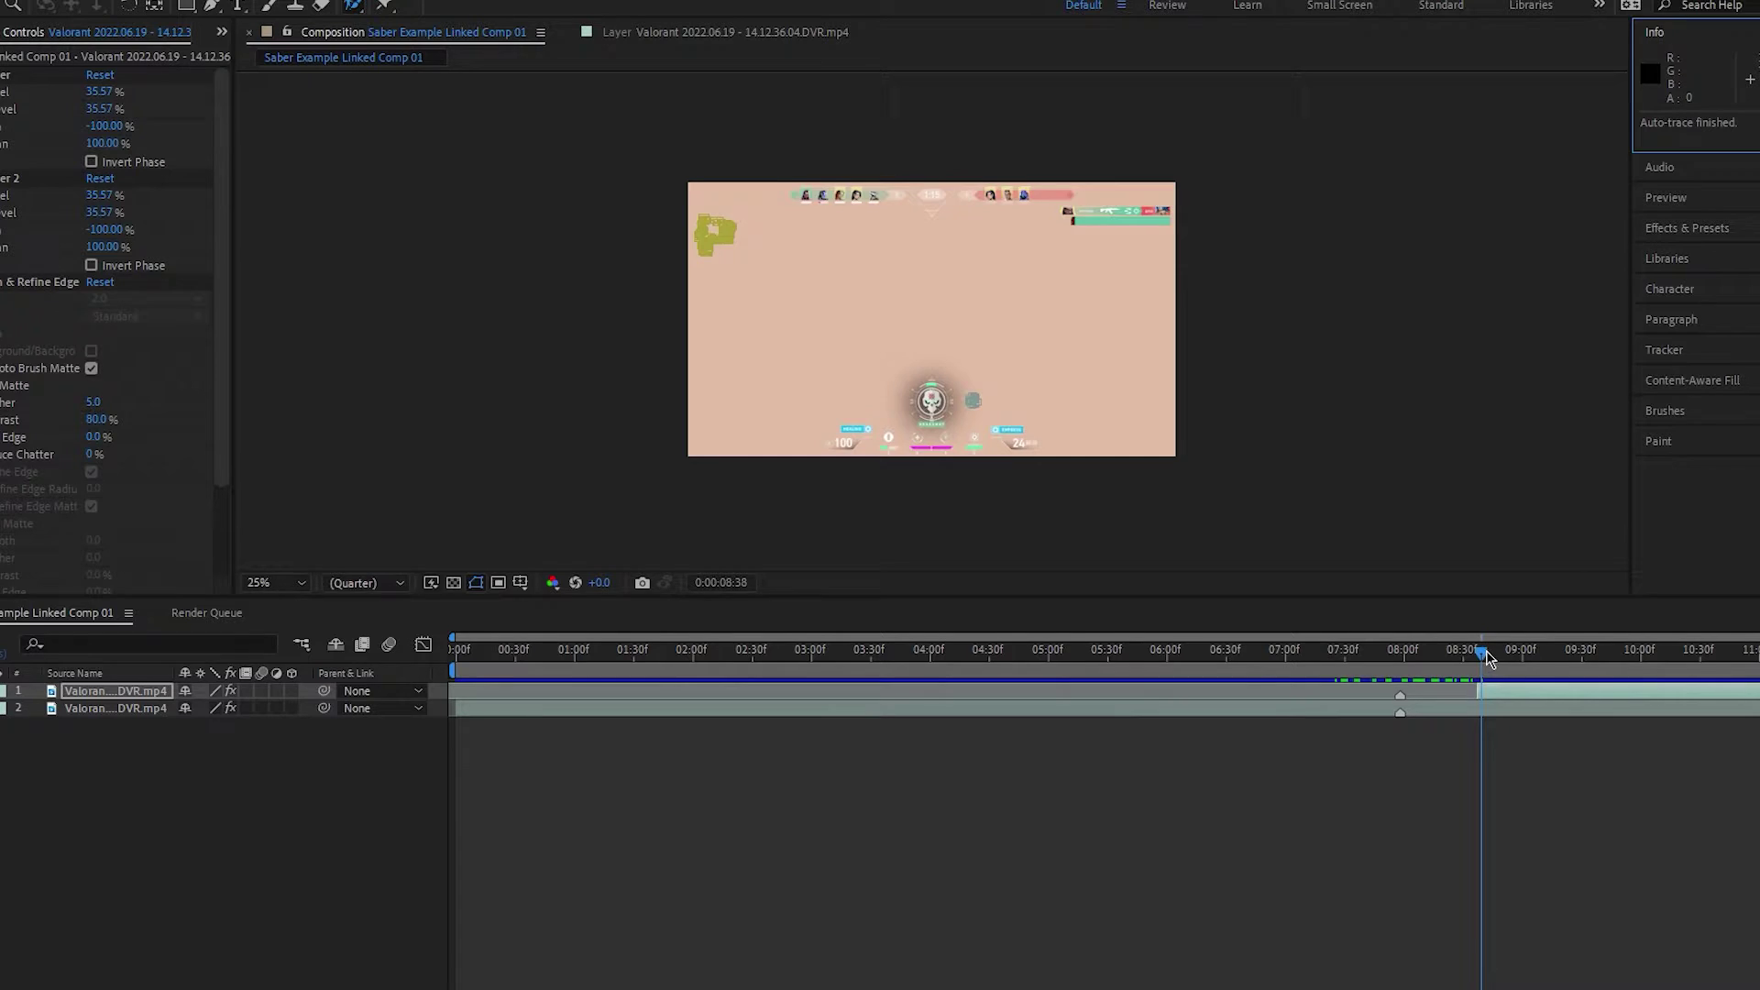
- Reveal the traced masks on the upper Valorant layer and delete Mask 2
{"action": "mouse_move", "coordinate": [1487, 658]}
{"action": "left_mouse_down"}
{"action": "mouse_move", "coordinate": [1759, 684]}
{"action": "mouse_move", "coordinate": [1489, 658]}
{"action": "left_mouse_up"}
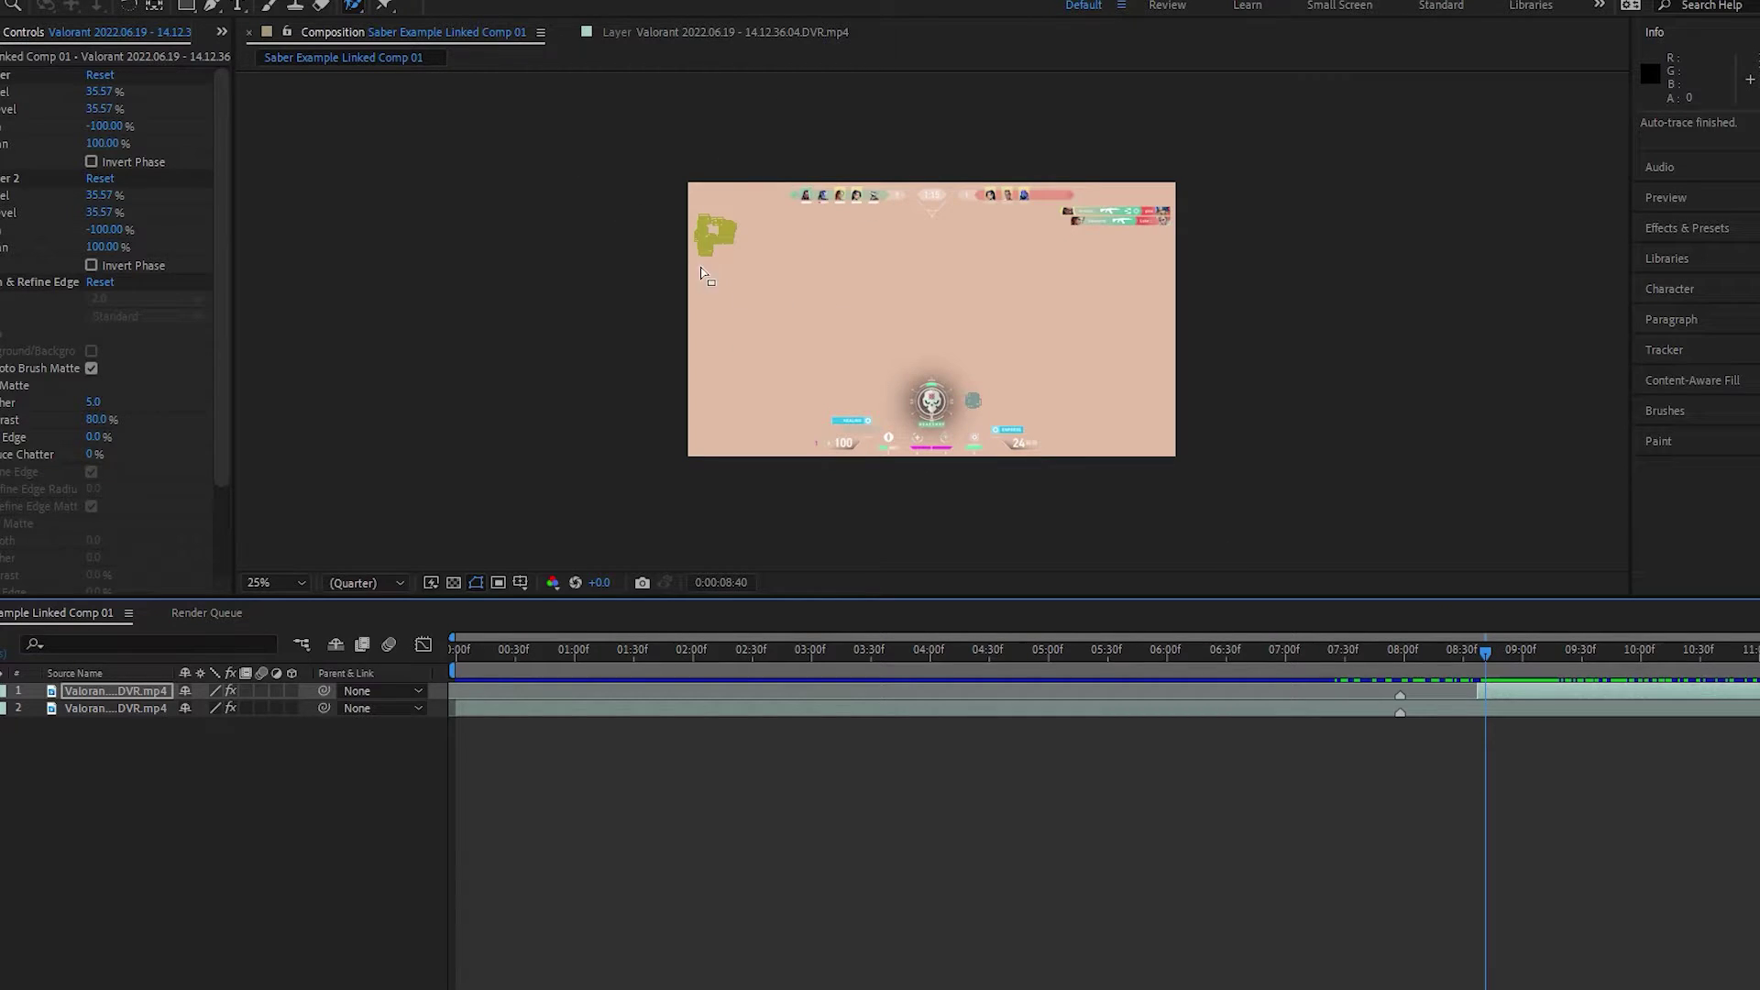
{"action": "key", "text": "ctrl+grave"}
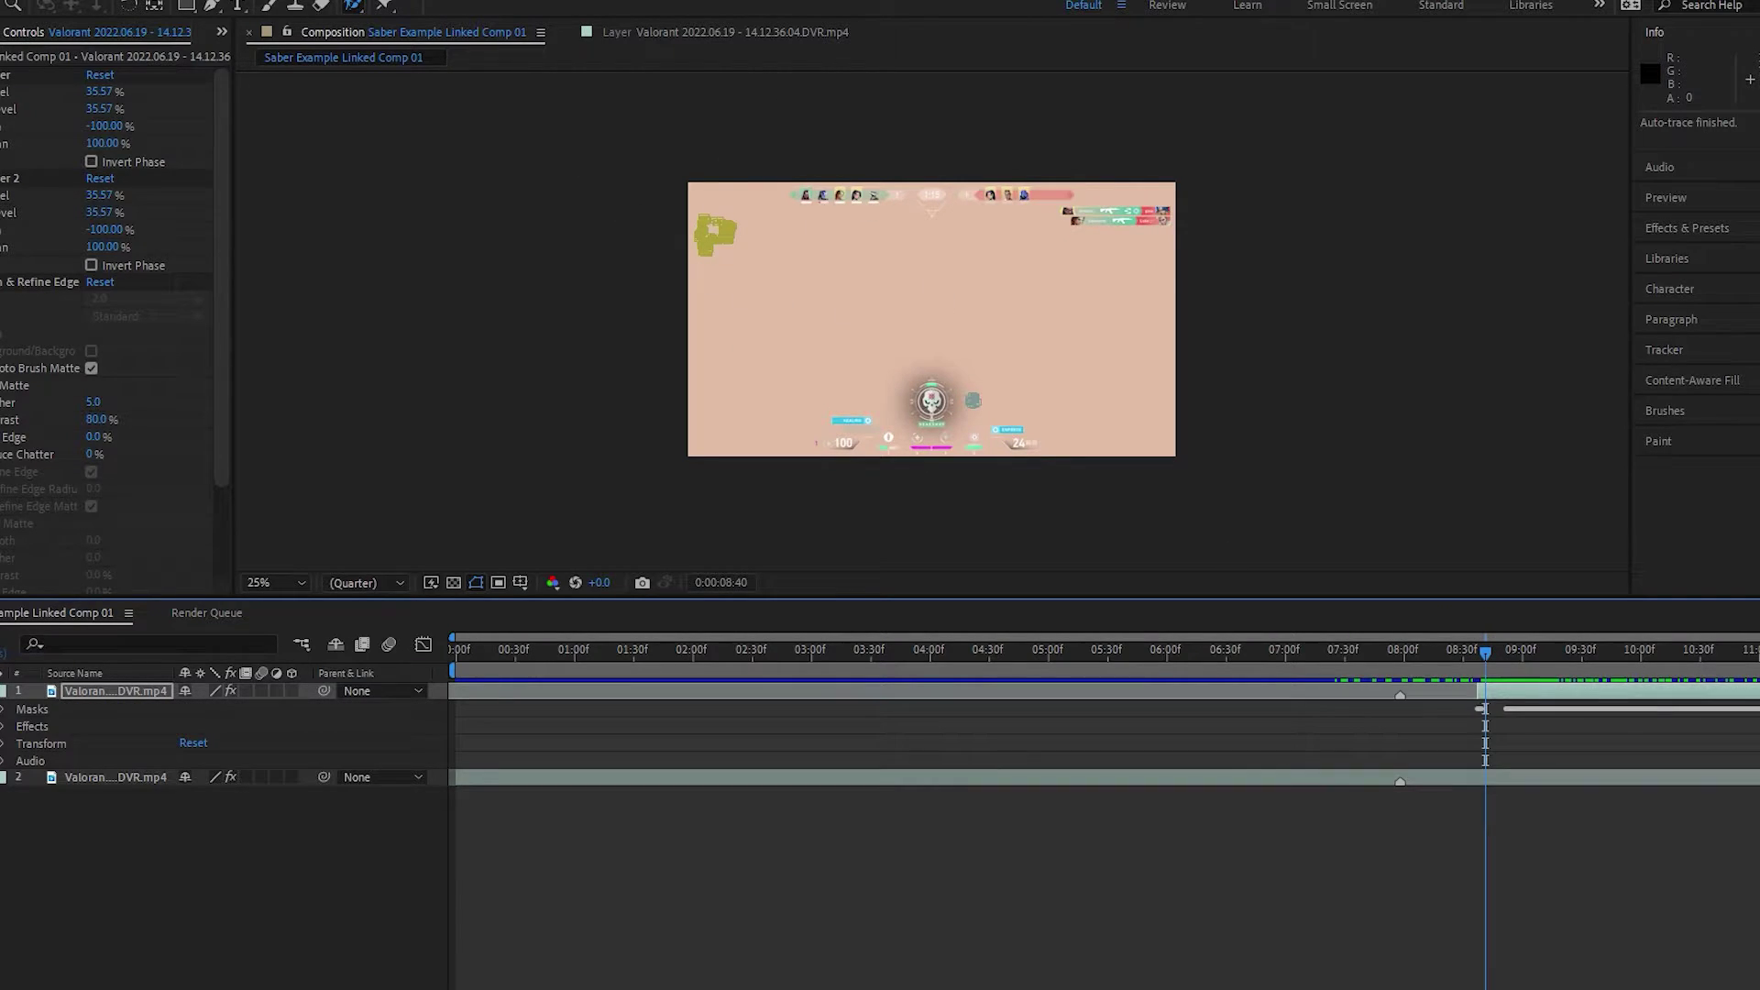
{"action": "left_click", "coordinate": [4, 710]}
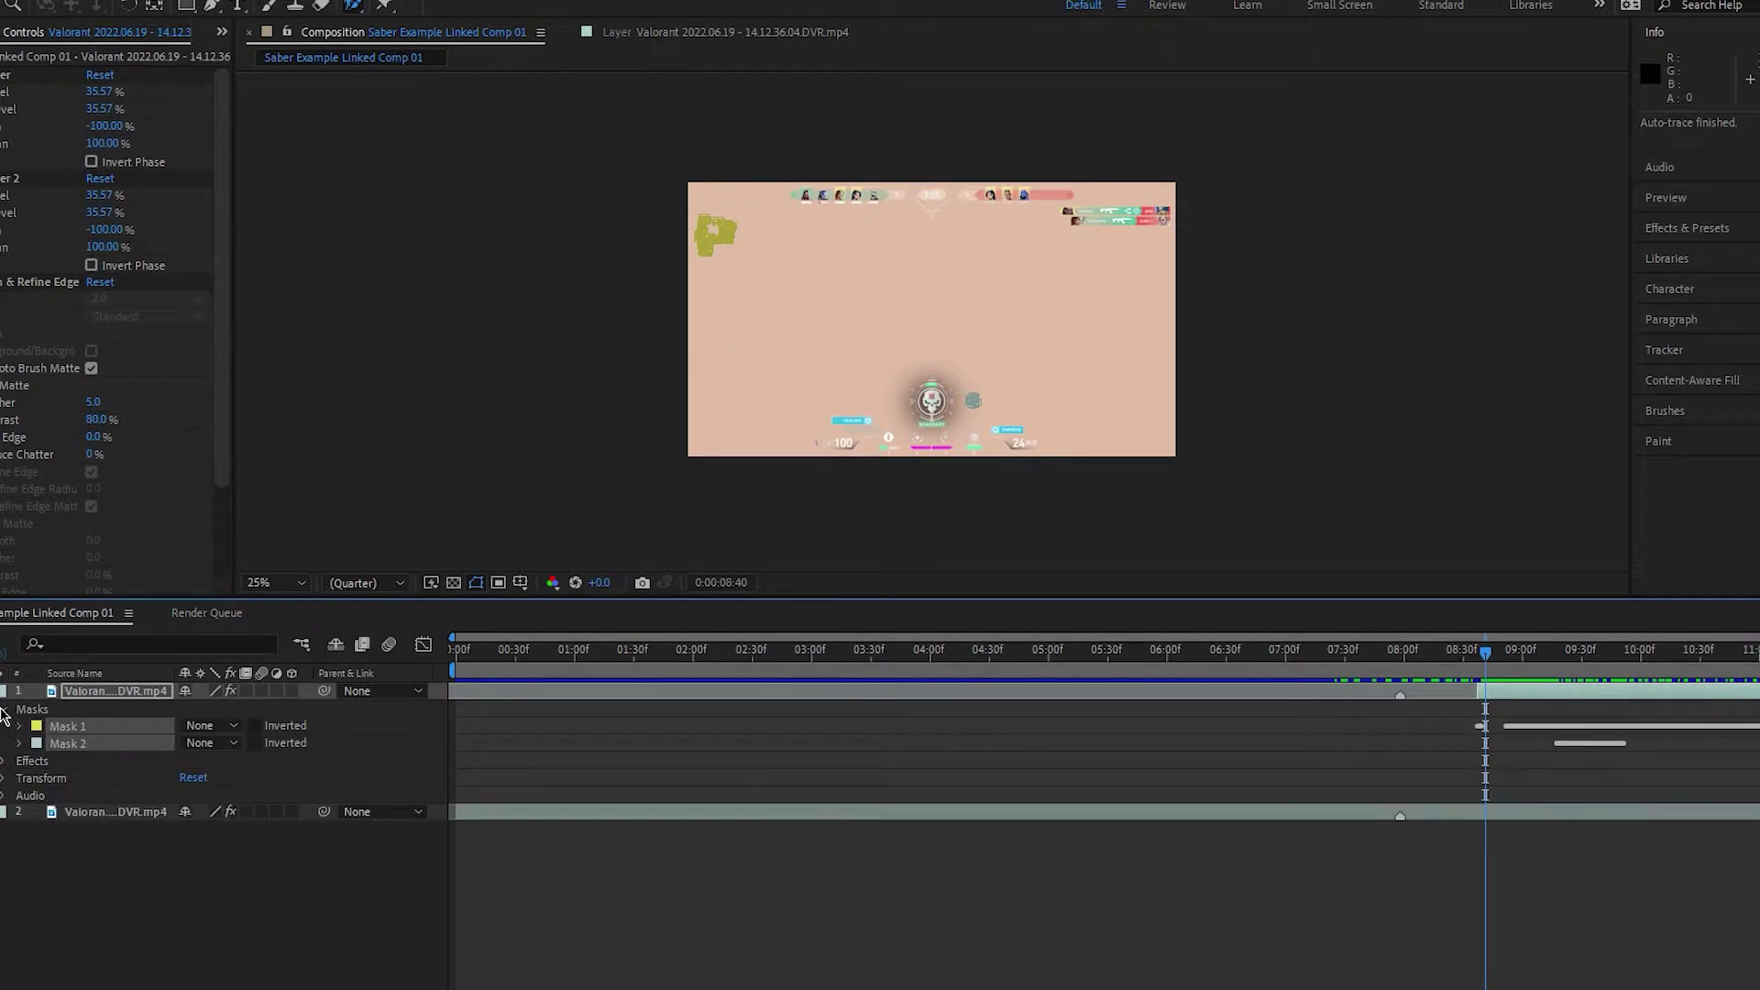
{"action": "left_click", "coordinate": [68, 740]}
{"action": "key", "text": "Delete"}
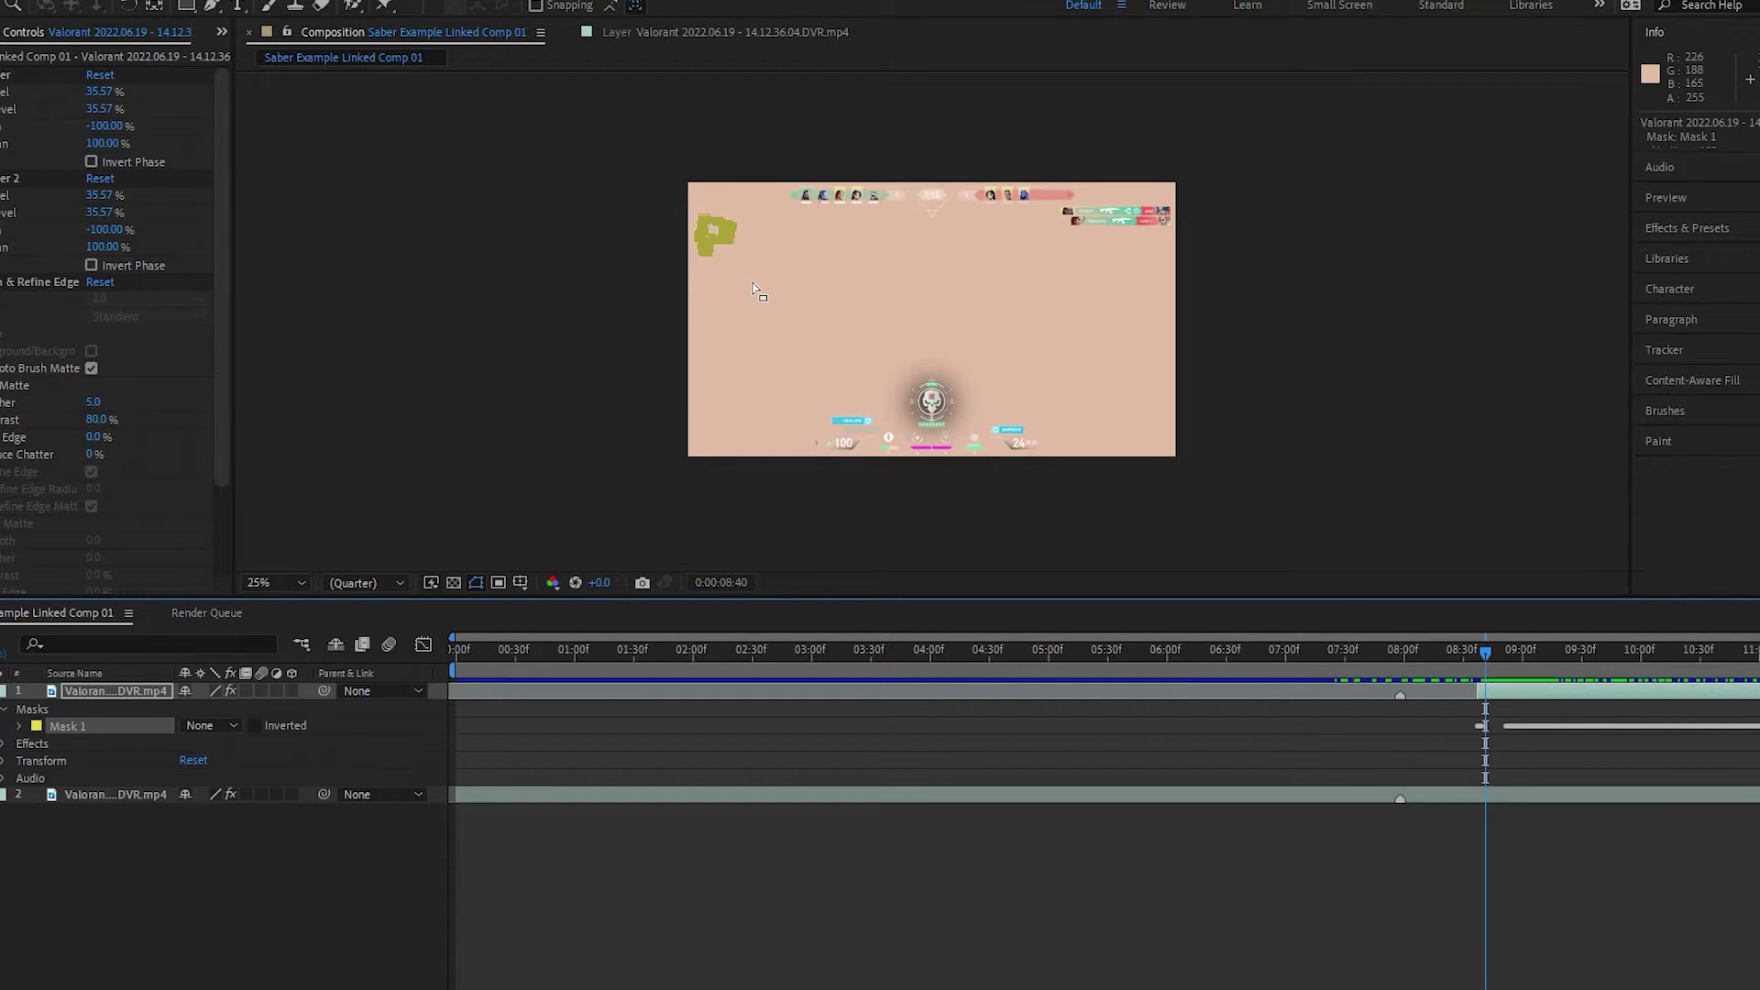
{"action": "key", "text": "Delete"}
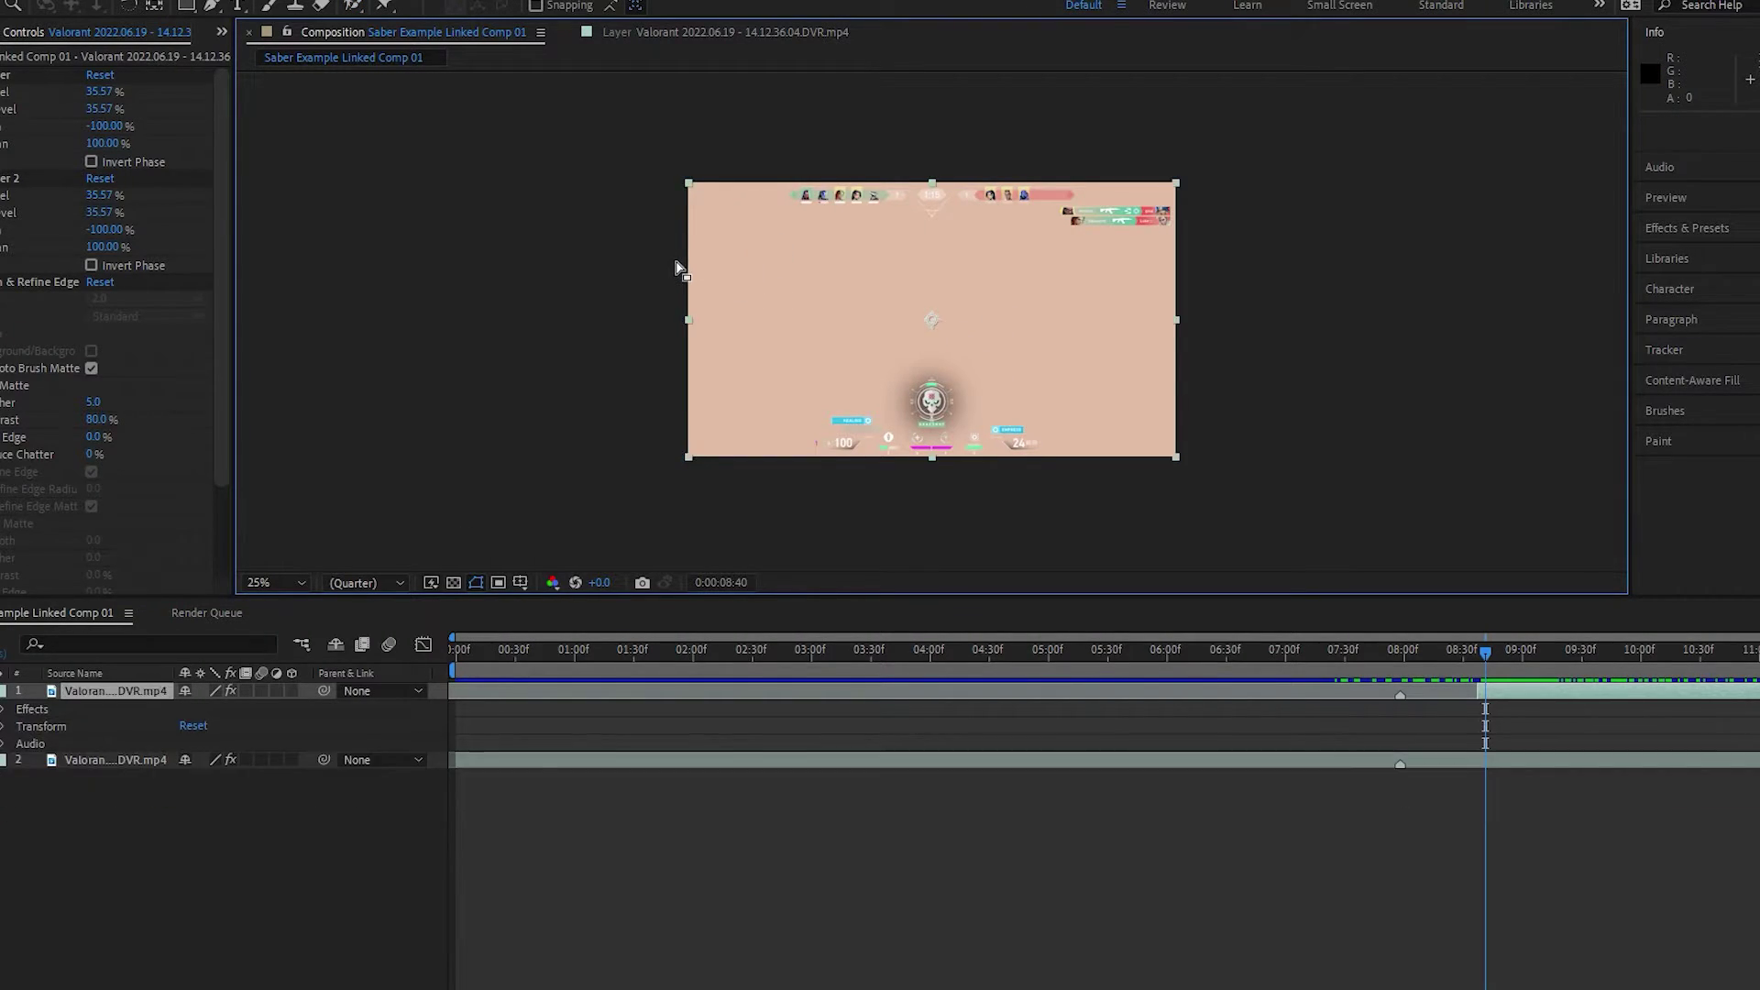
{"action": "left_click", "coordinate": [832, 836]}
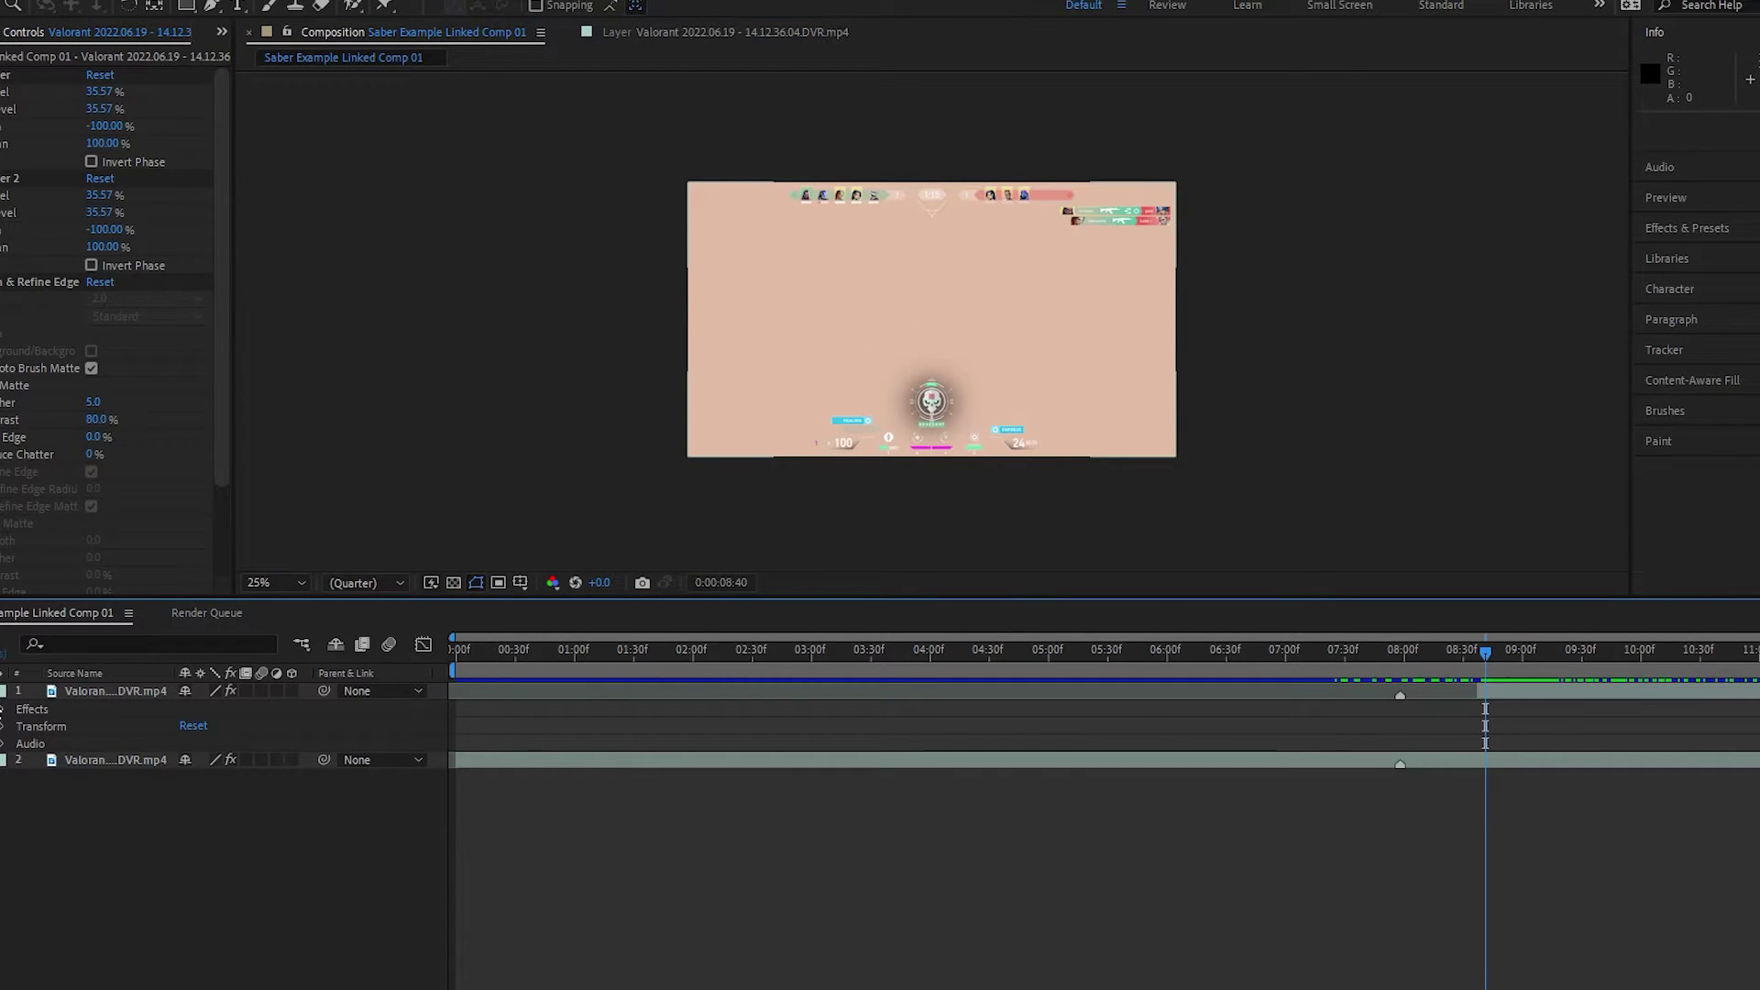
{"action": "key", "text": "ctrl+z"}
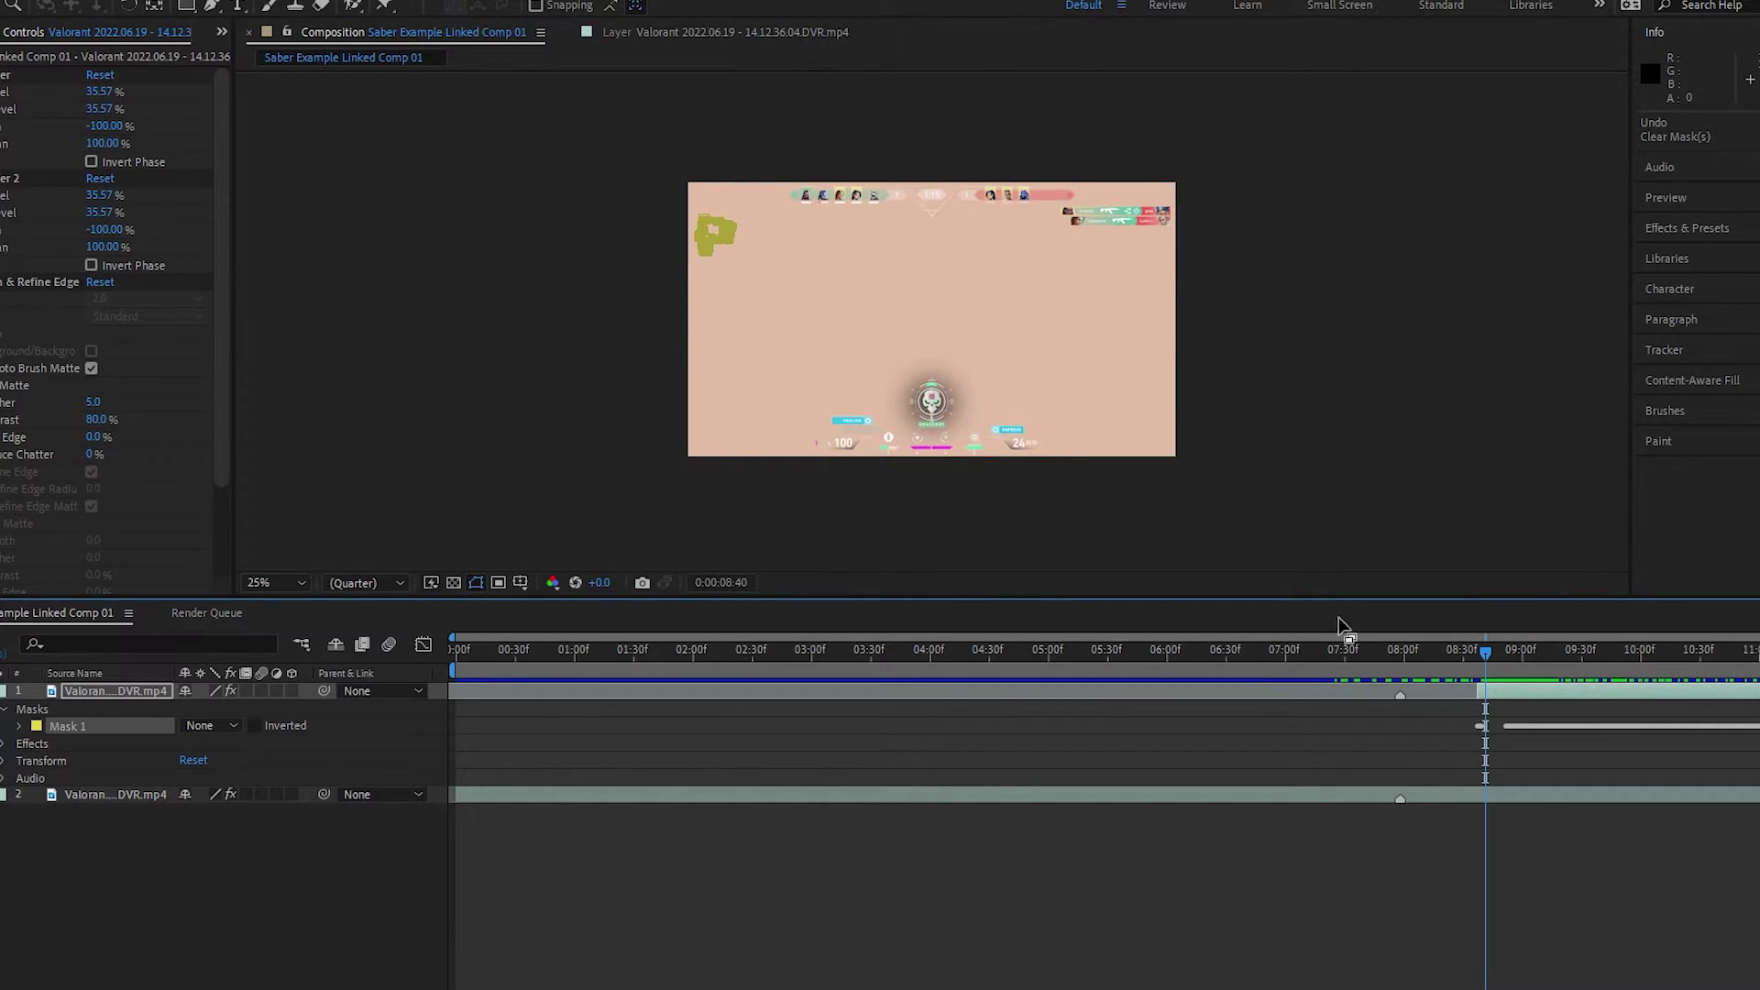
- Trim the start of the upper Valorant layer to 0:00:08:57, where the knife outline appears
{"action": "left_click_drag", "start_coordinate": [1486, 651], "coordinate": [1519, 649]}
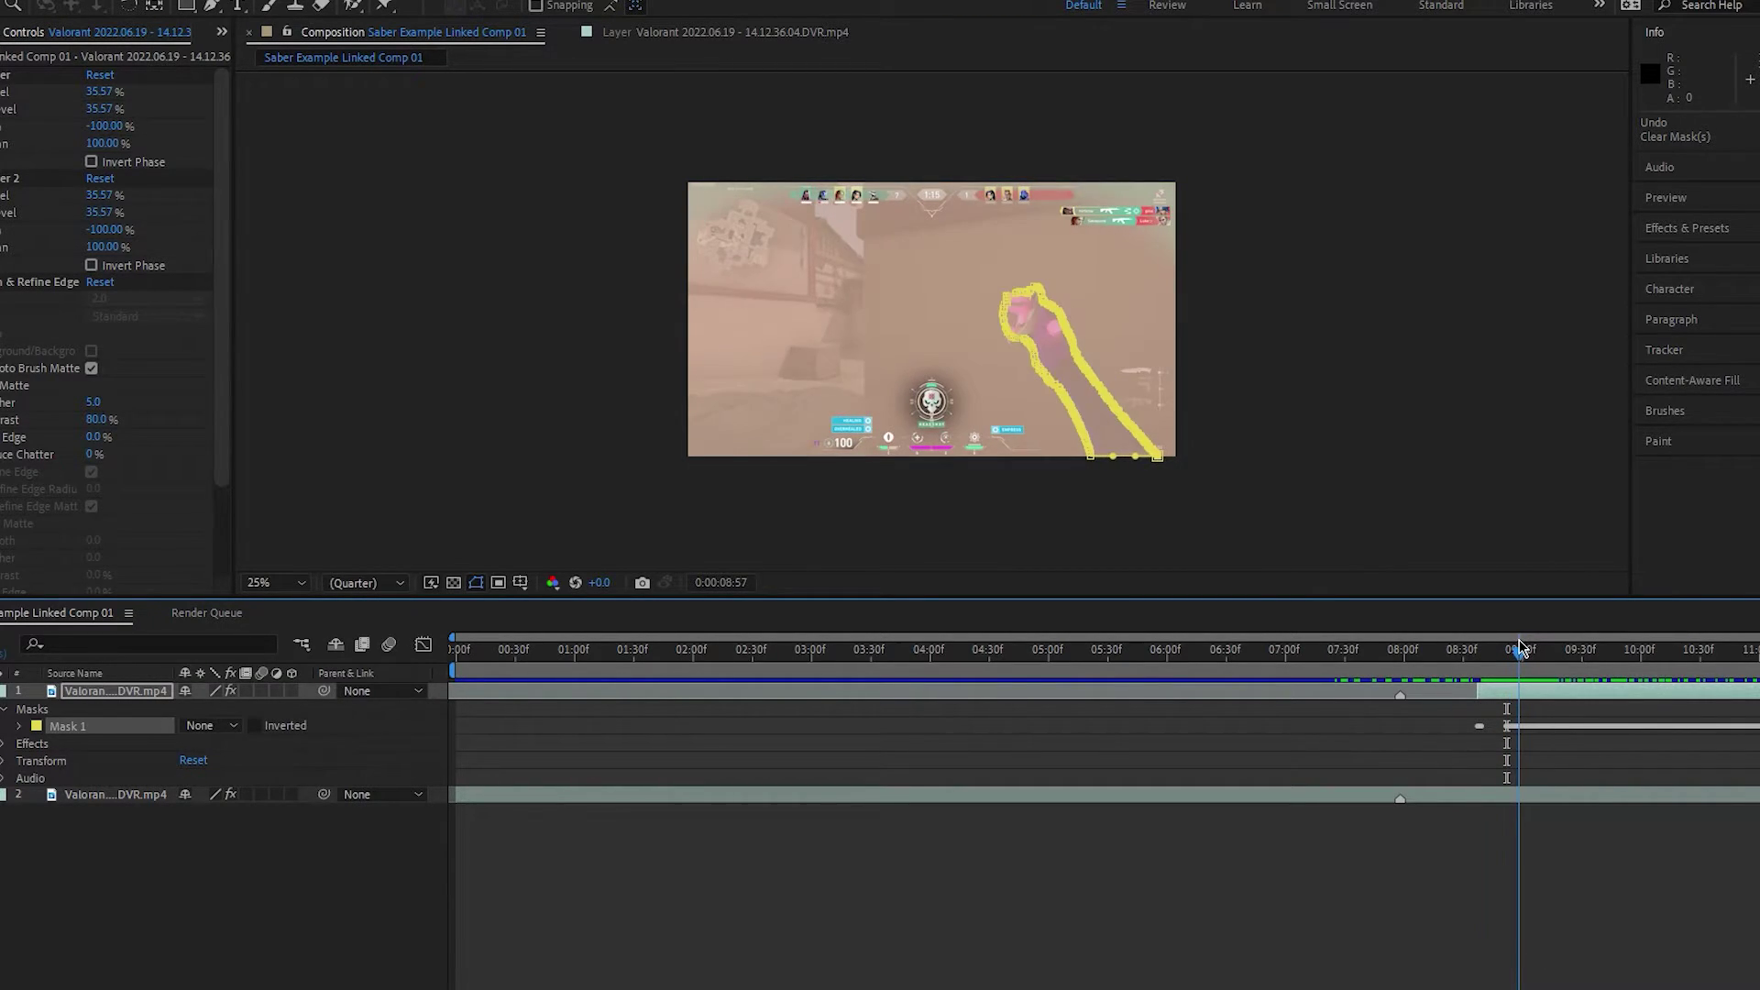
{"action": "key", "text": "alt+bracketleft"}
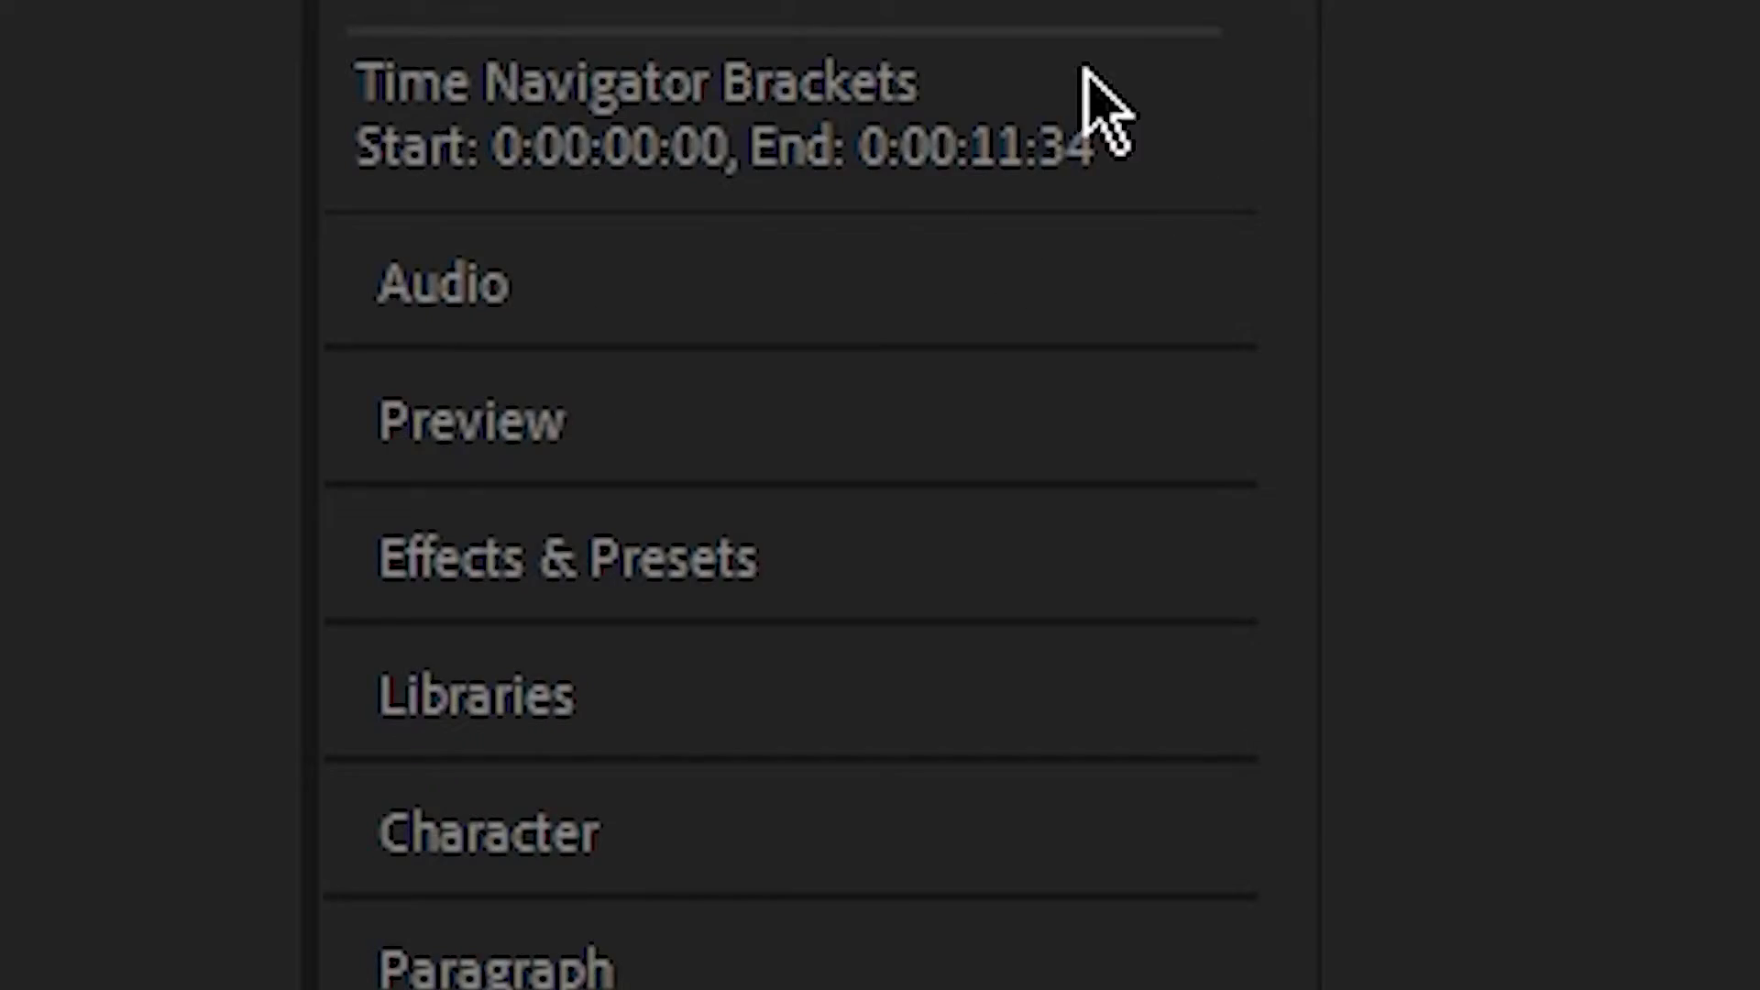
- Search the effects for "saber" and apply the Video Copilot Saber effect to the upper Valorant layer
{"action": "left_click", "coordinate": [613, 561]}
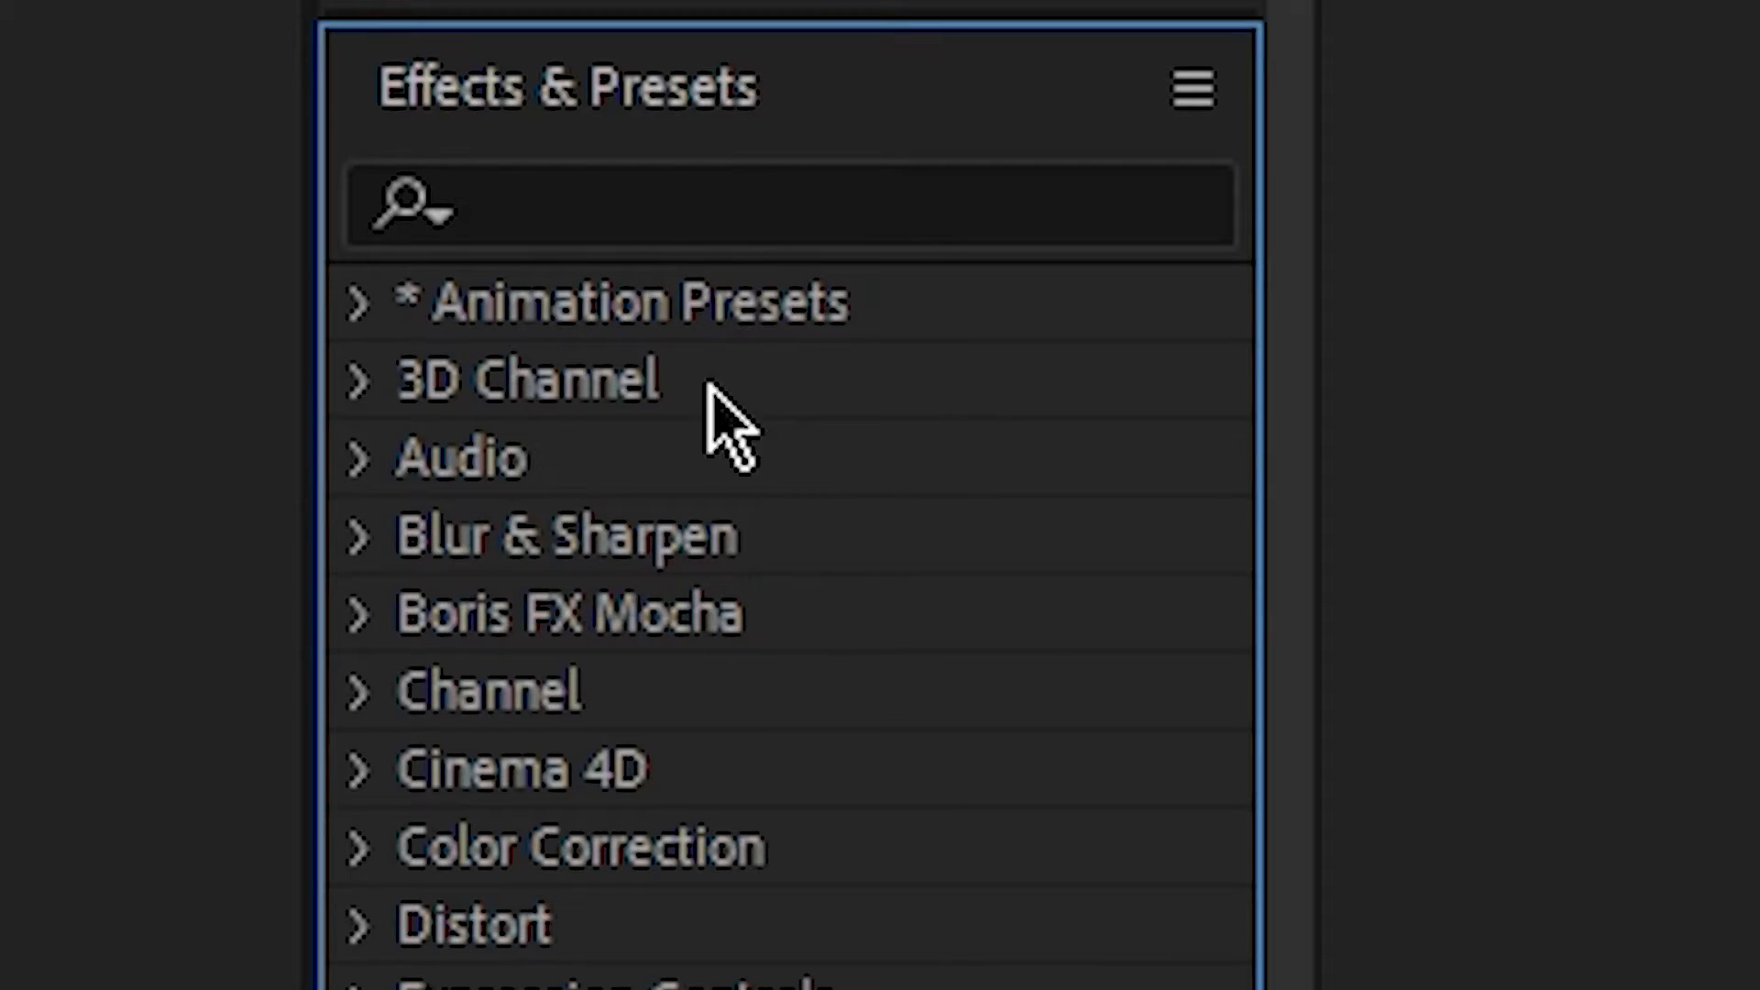
{"action": "left_click", "coordinate": [721, 246]}
{"action": "type", "text": "saber"}
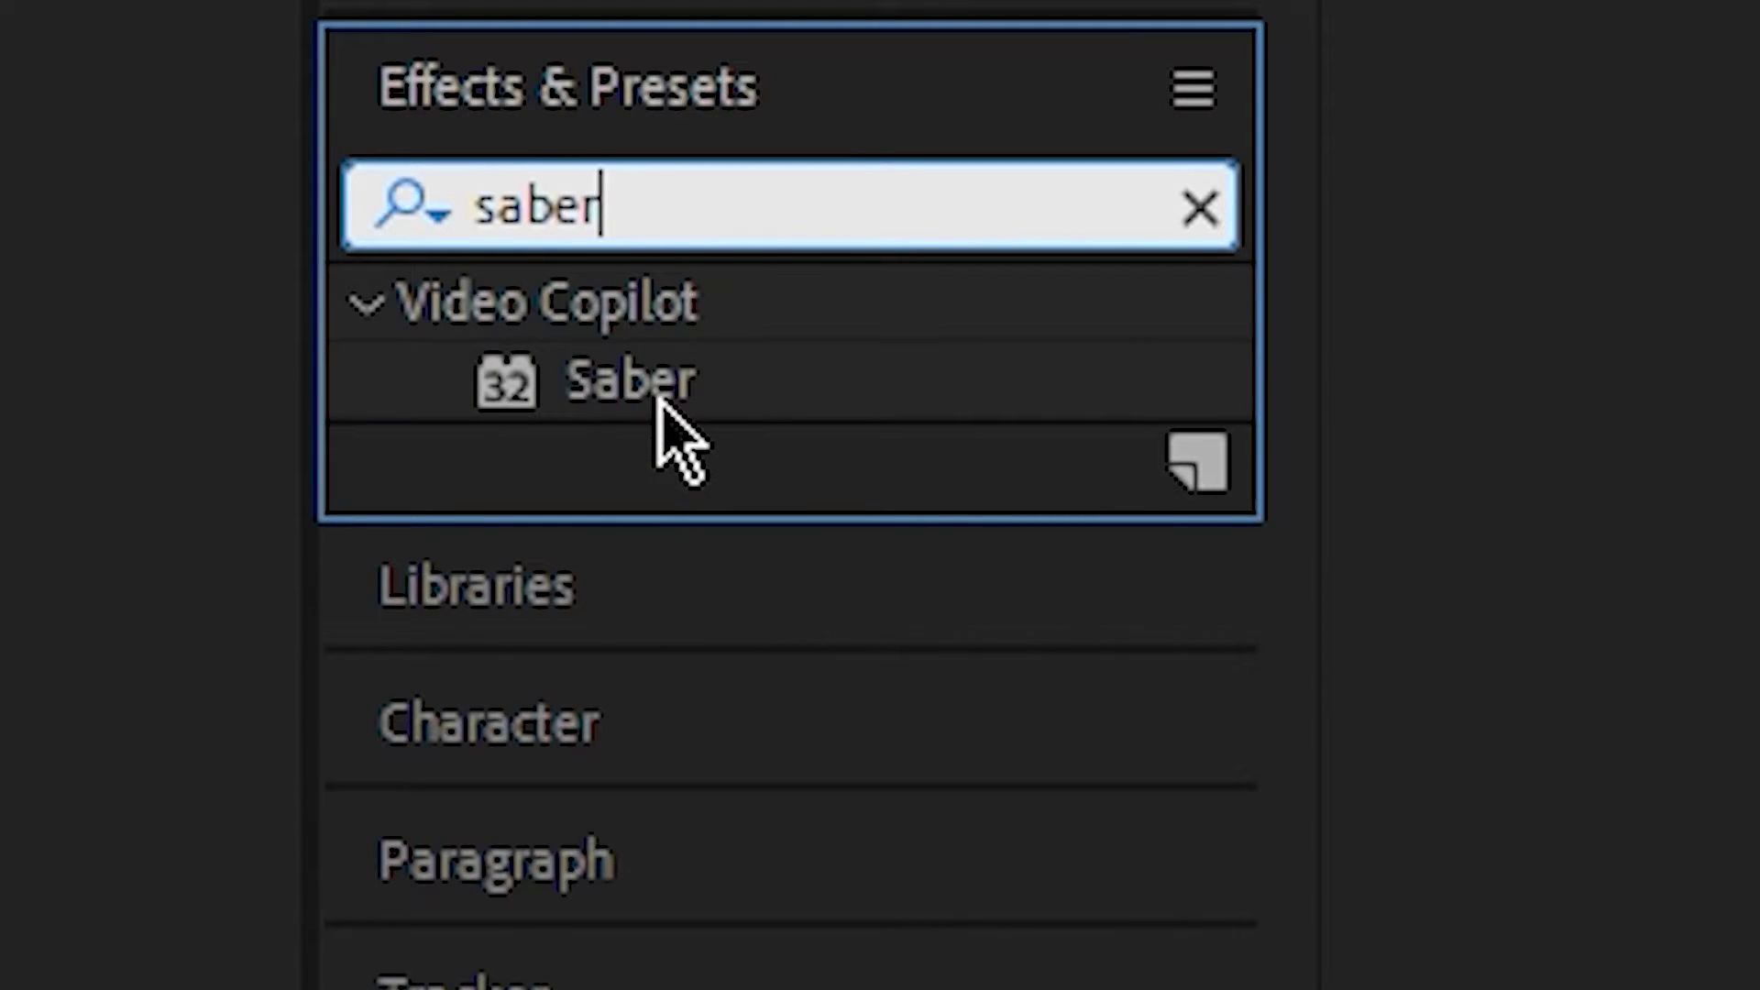
{"action": "left_click_drag", "start_coordinate": [696, 403], "coordinate": [1642, 691]}
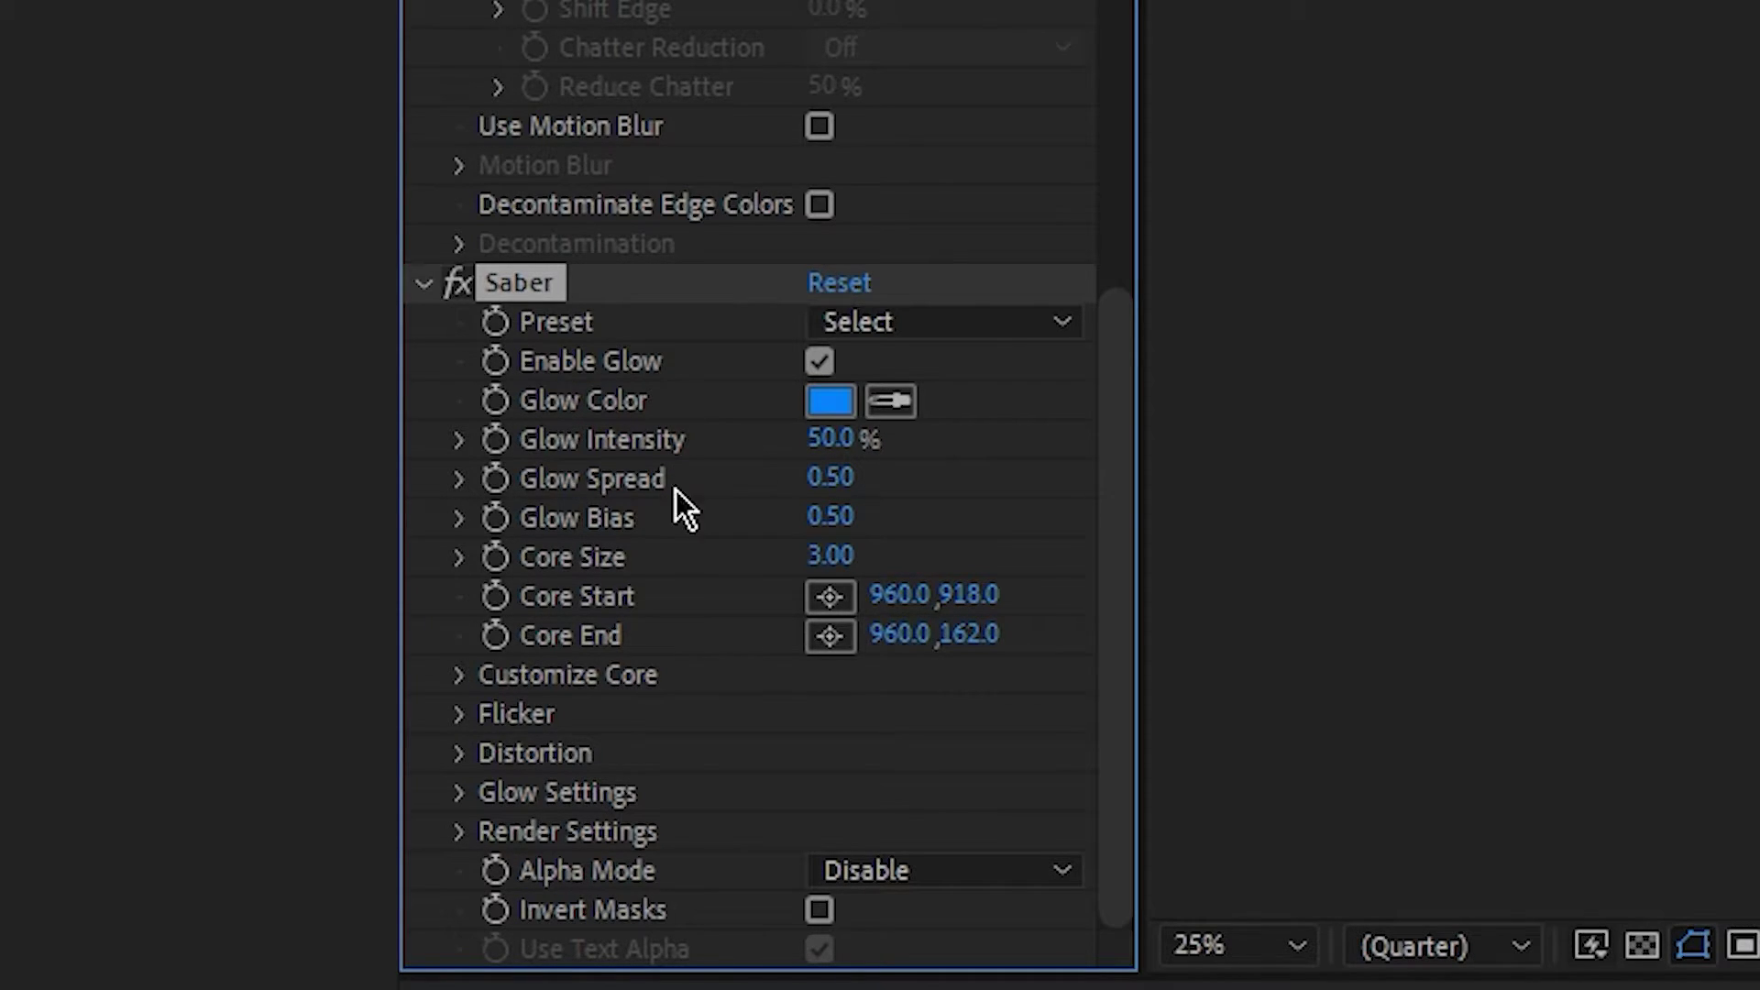
- Set the Saber effect's Core Type to Layer Masks
{"action": "left_click", "coordinate": [457, 675]}
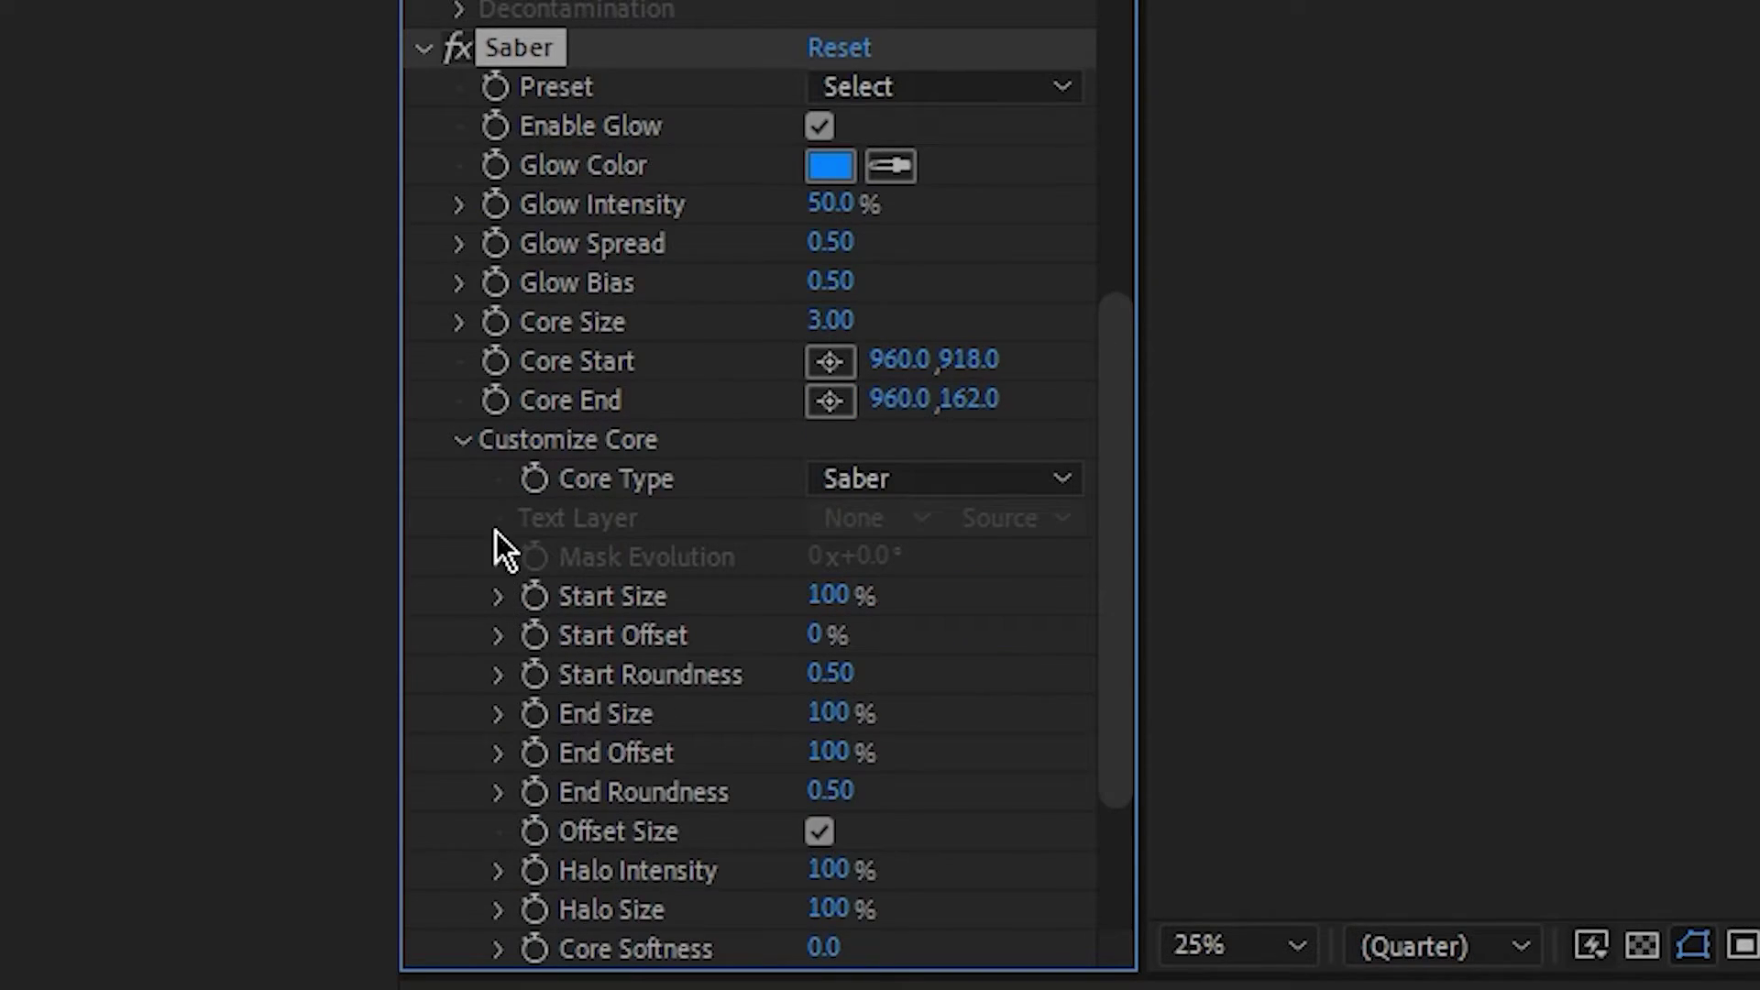
{"action": "left_click", "coordinate": [1016, 468]}
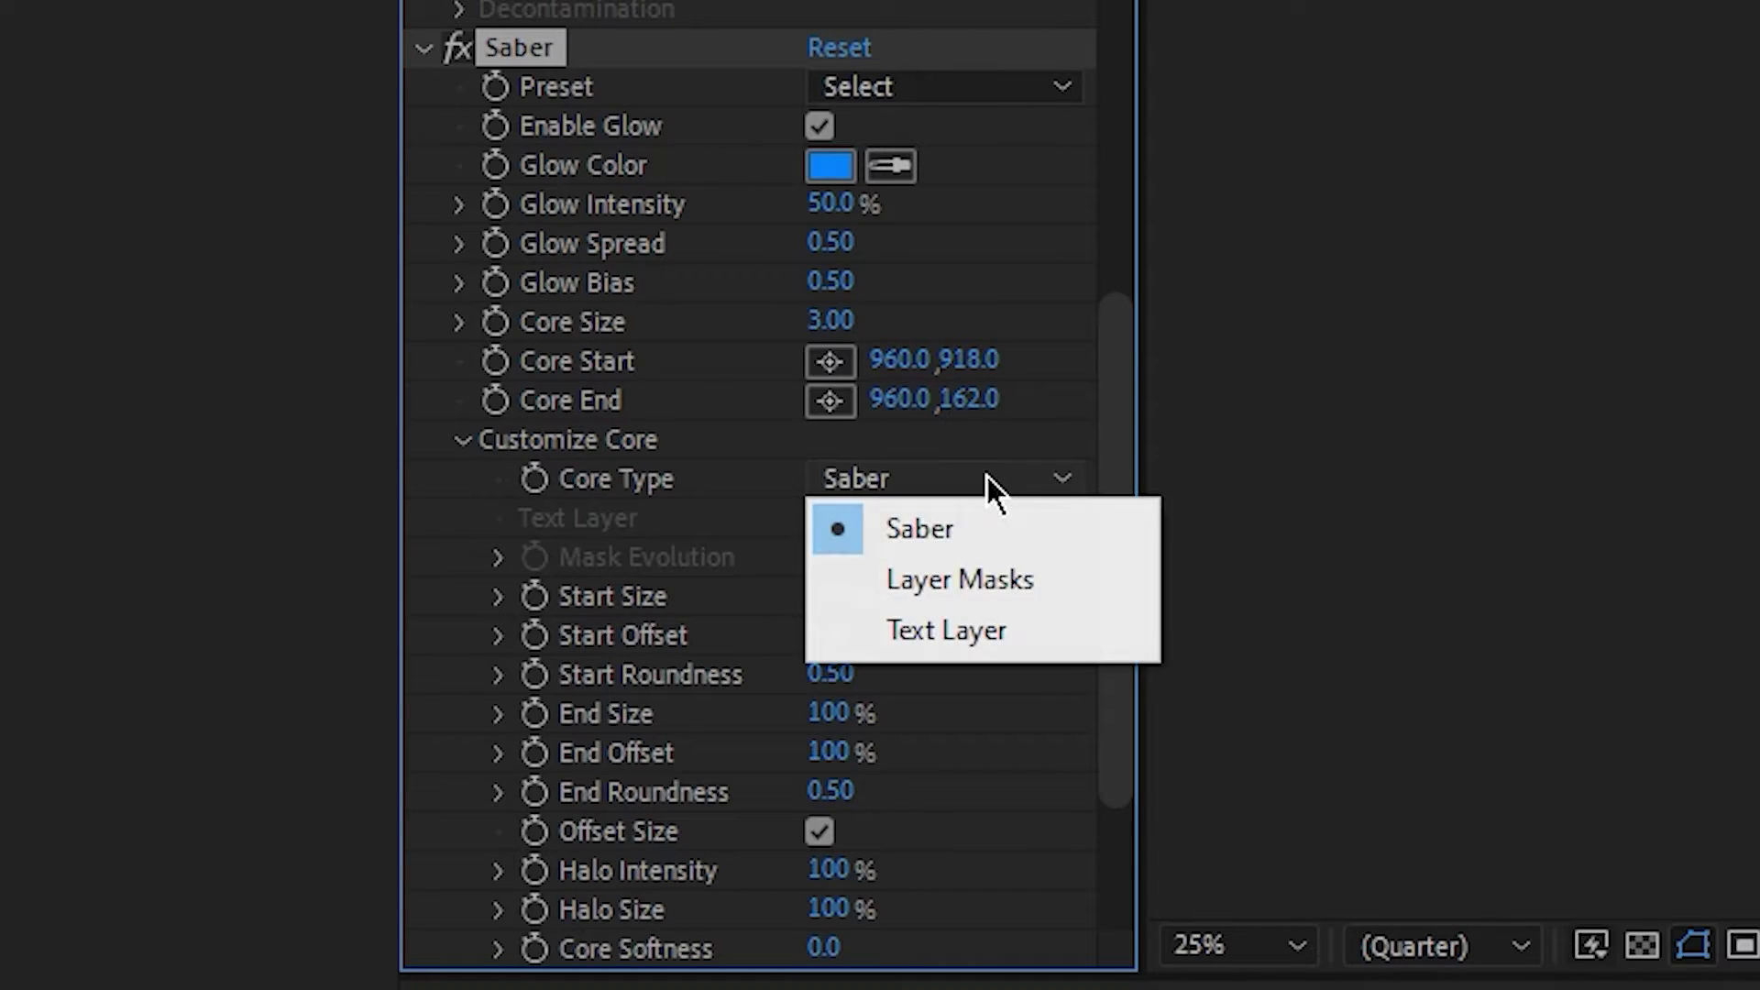
{"action": "left_click", "coordinate": [978, 580]}
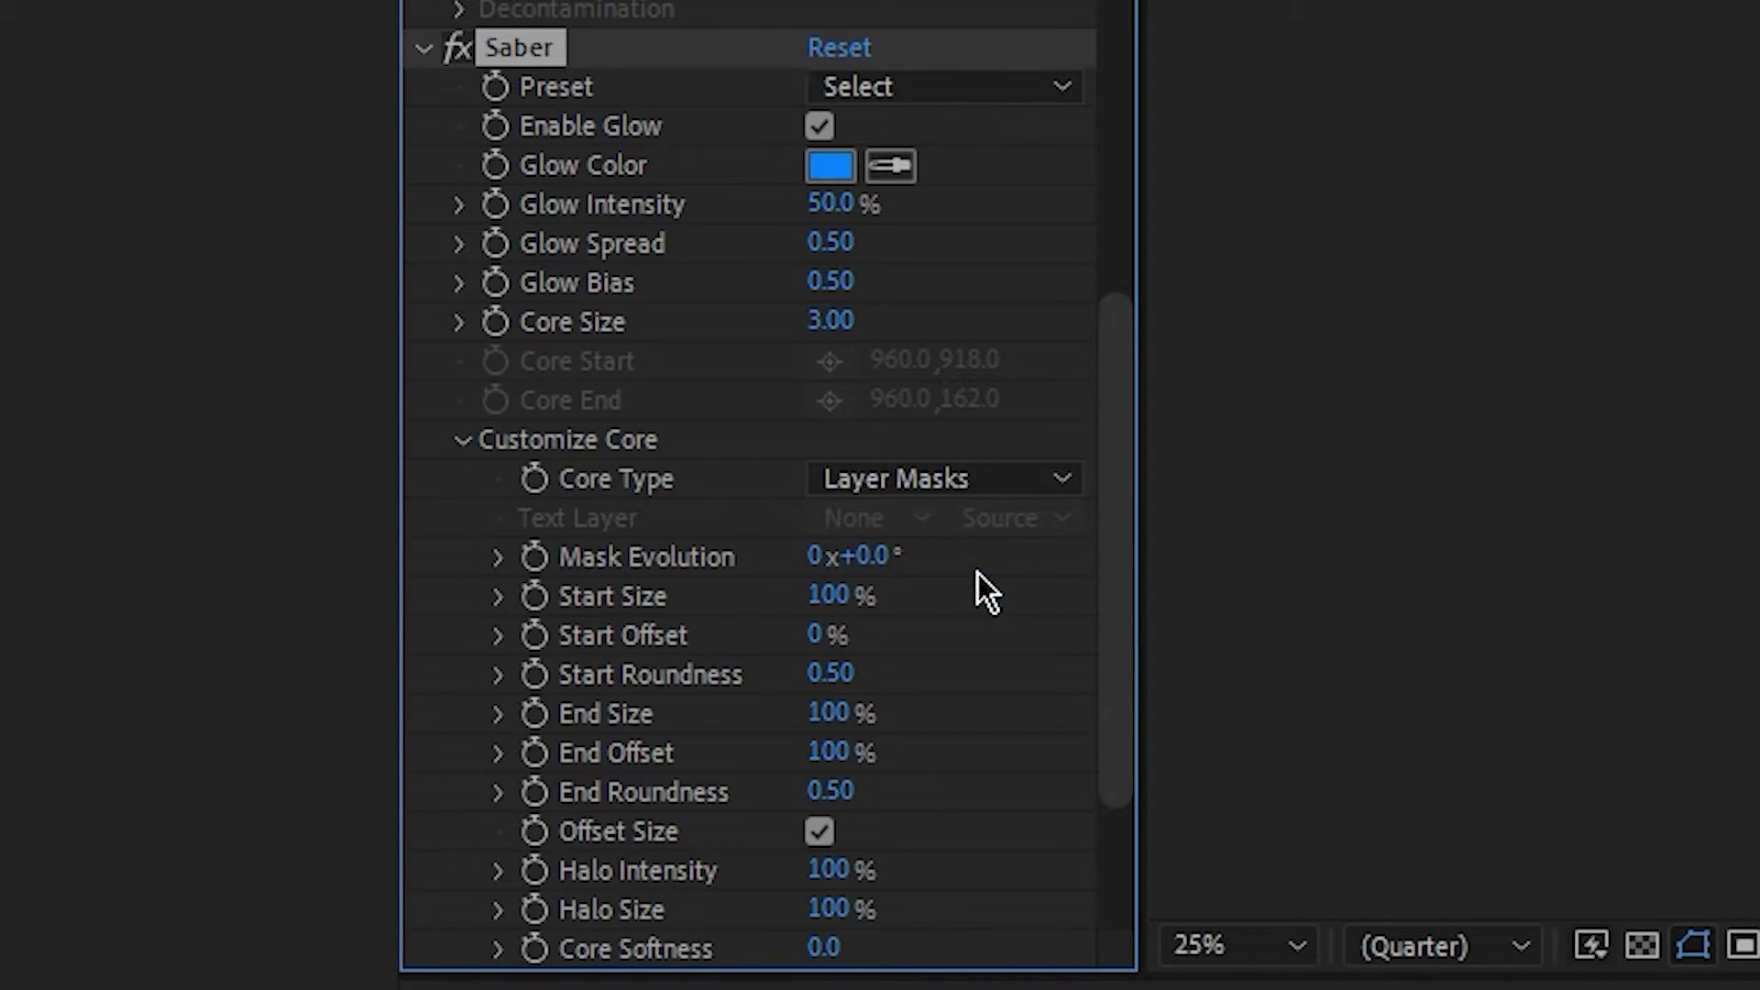
{"action": "left_click", "coordinate": [463, 440]}
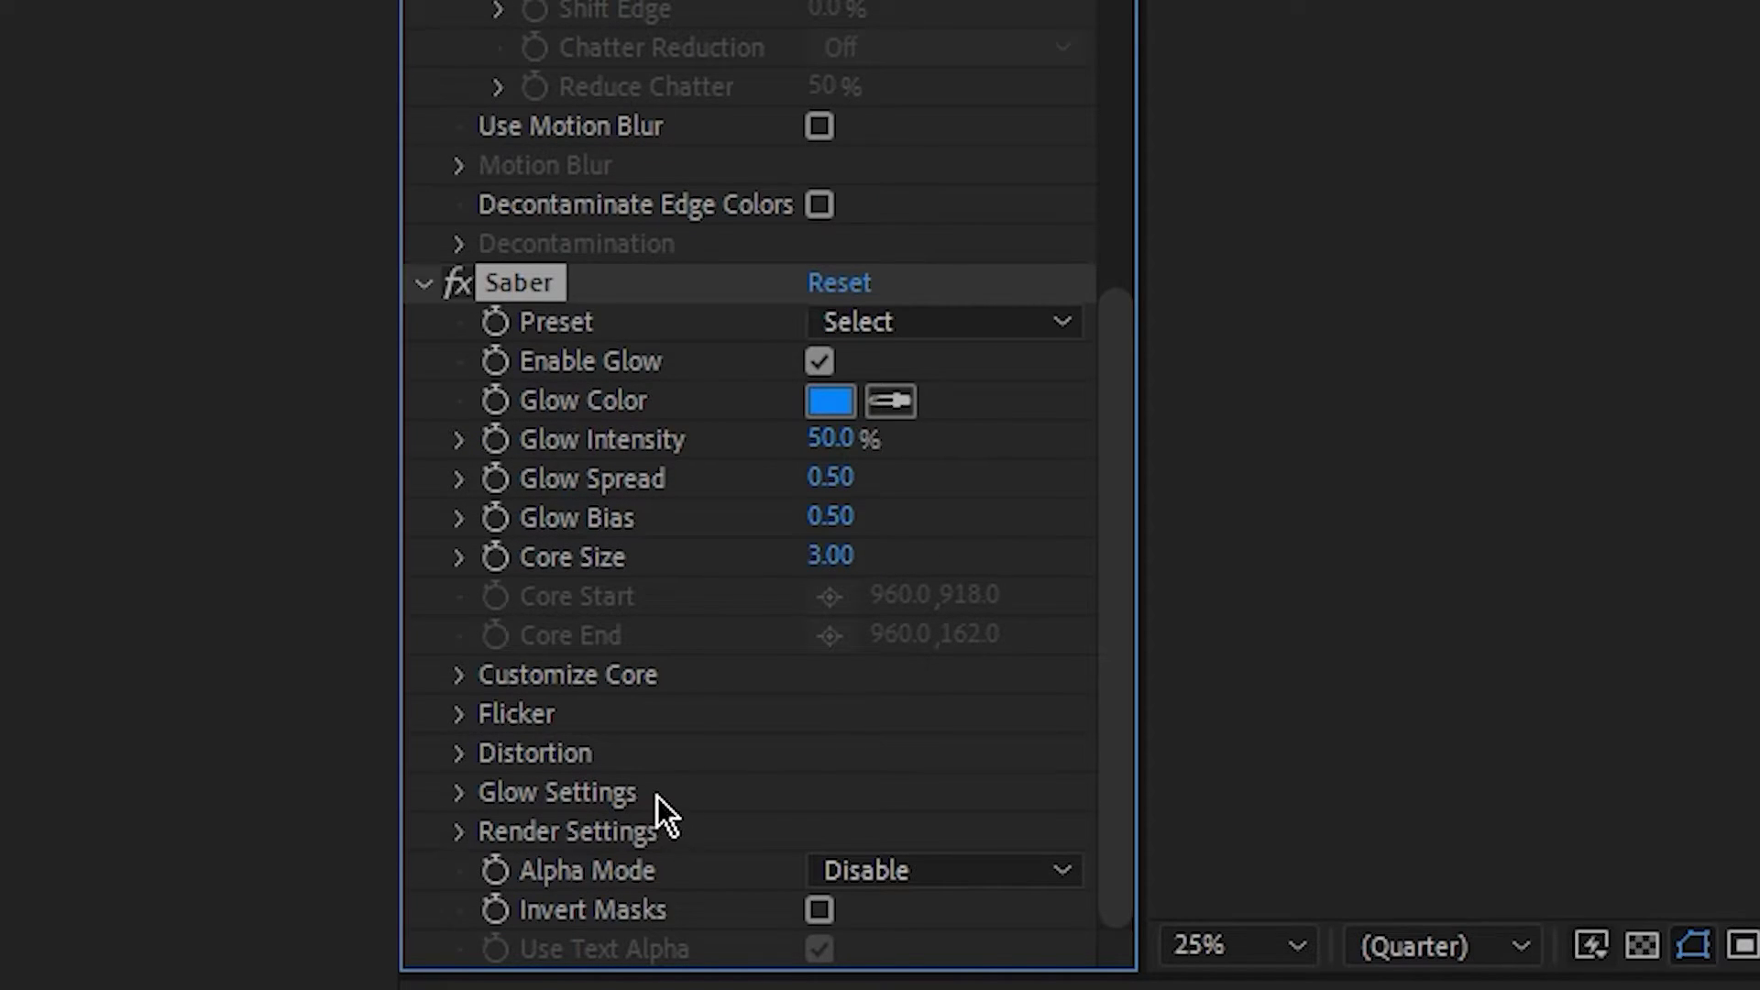
- Set the Composite Settings in Saber's render settings to Transparent
{"action": "left_click", "coordinate": [460, 832]}
{"action": "scroll", "coordinate": [689, 807], "scroll_direction": "down", "scroll_amount": 5}
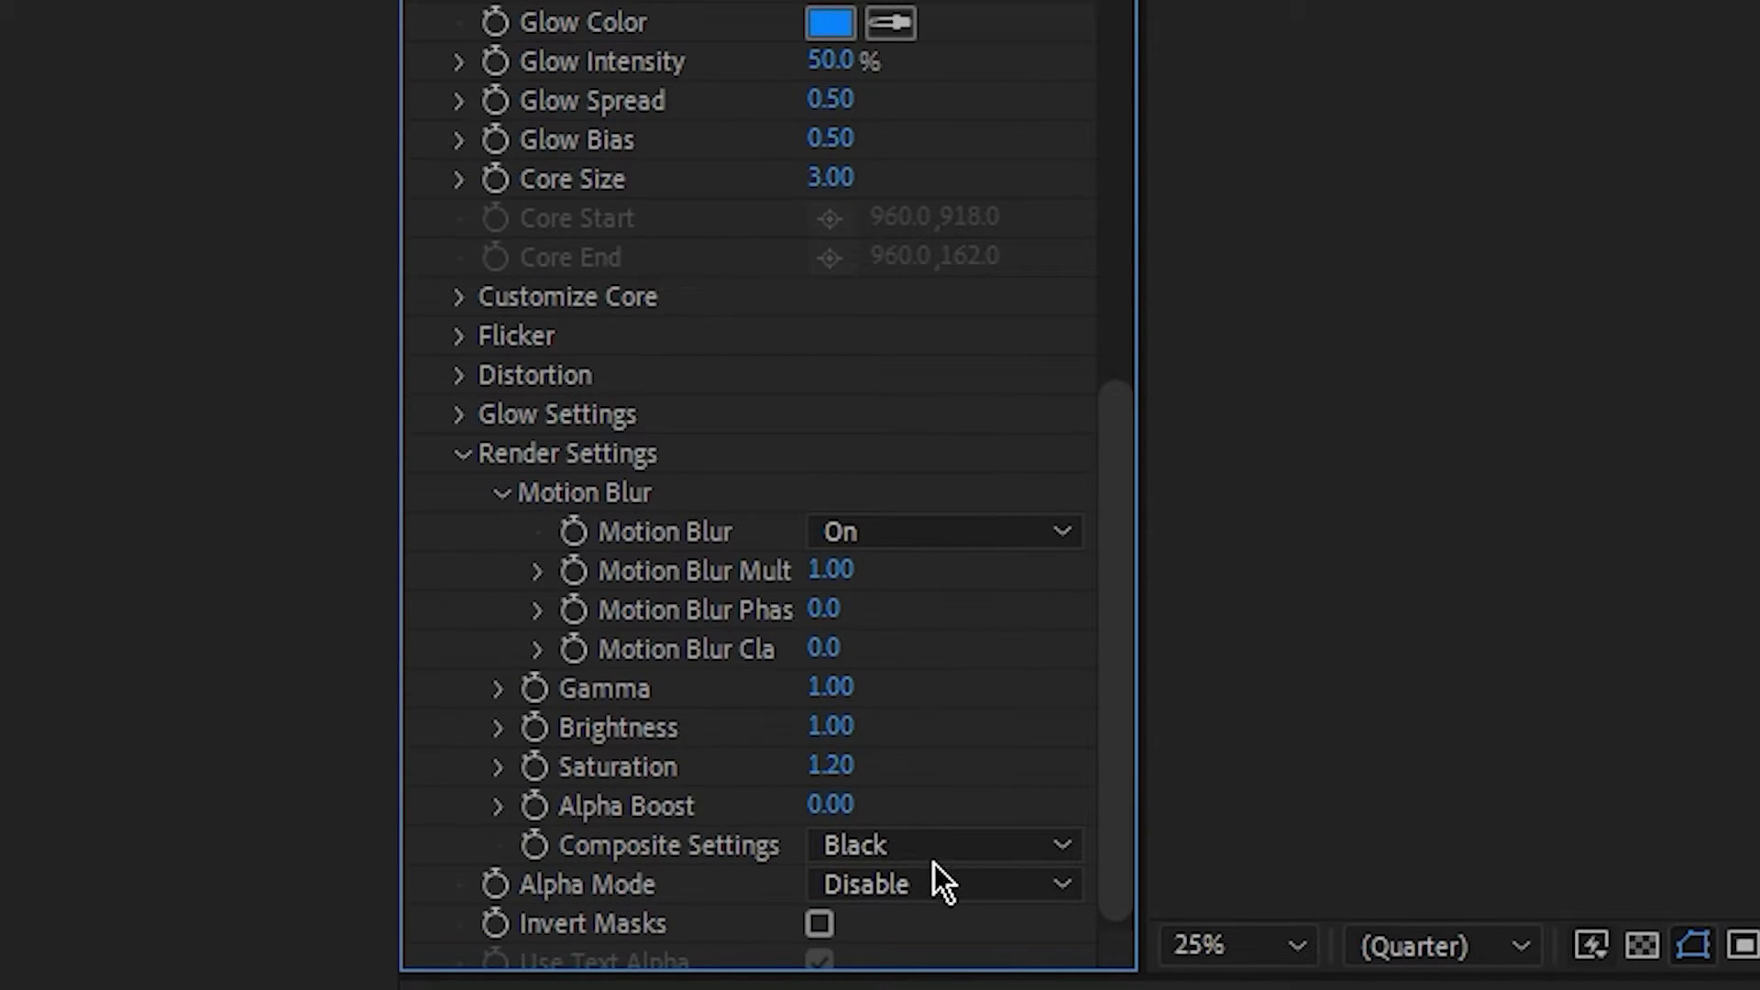
{"action": "left_click", "coordinate": [944, 844]}
{"action": "left_click", "coordinate": [969, 897]}
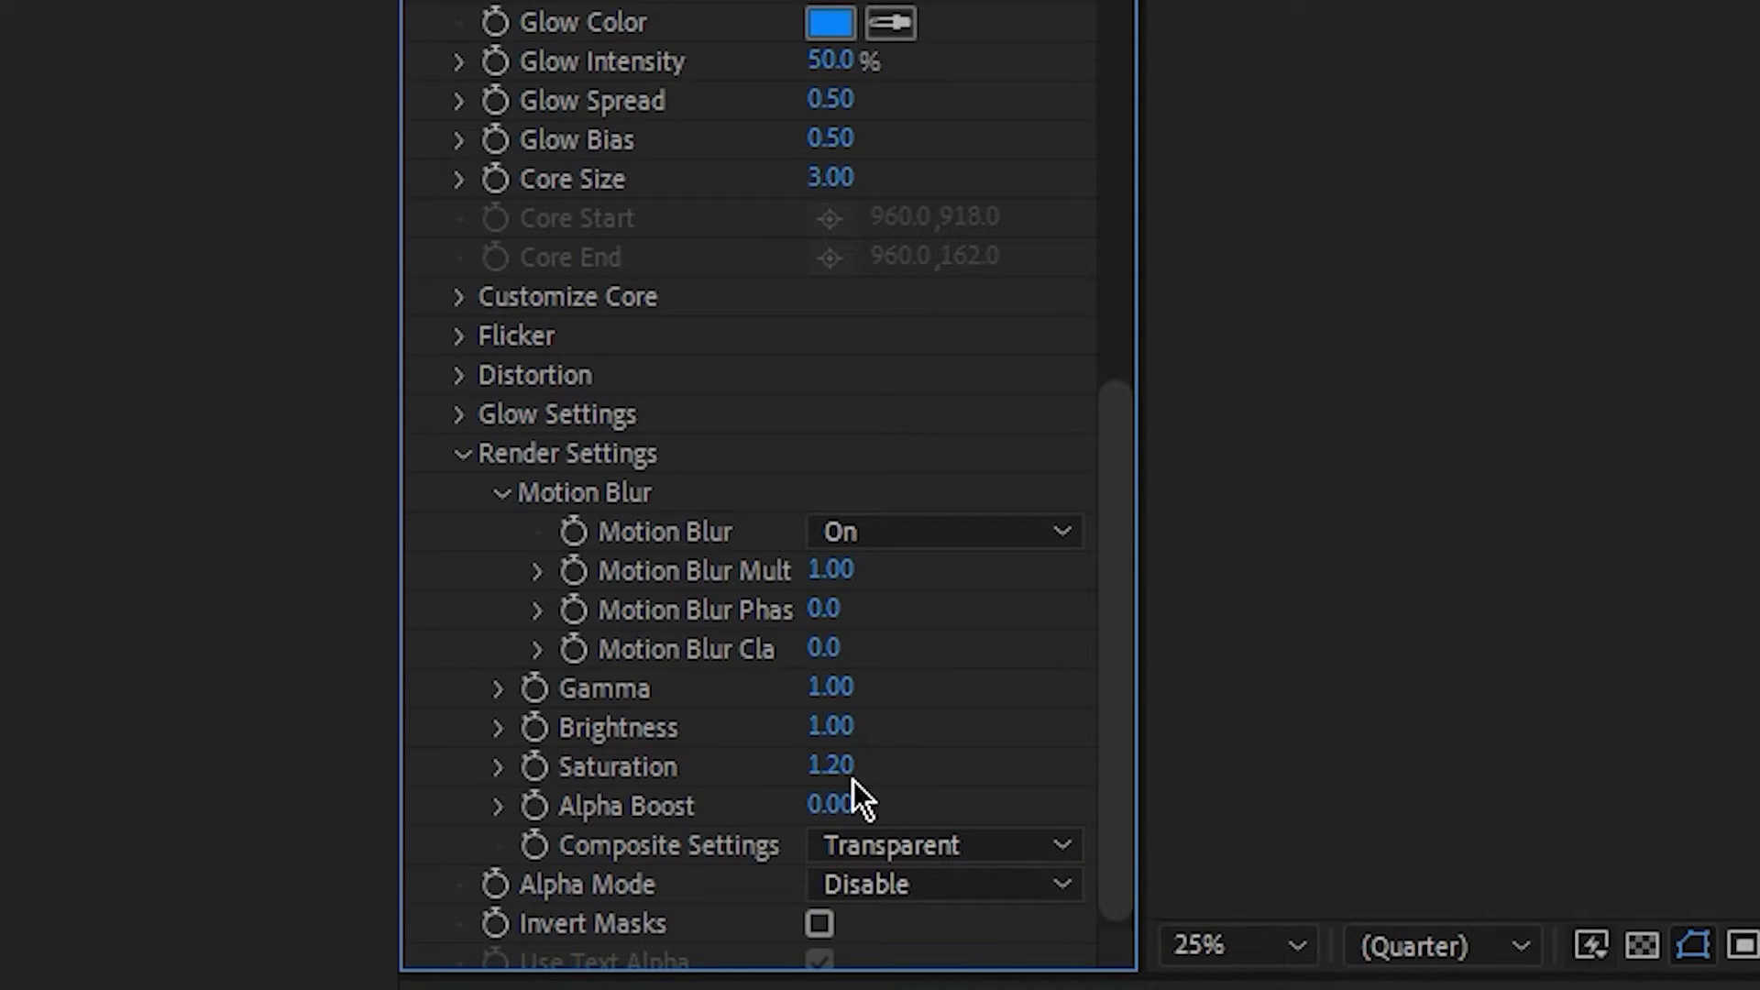
{"action": "left_click", "coordinate": [463, 452]}
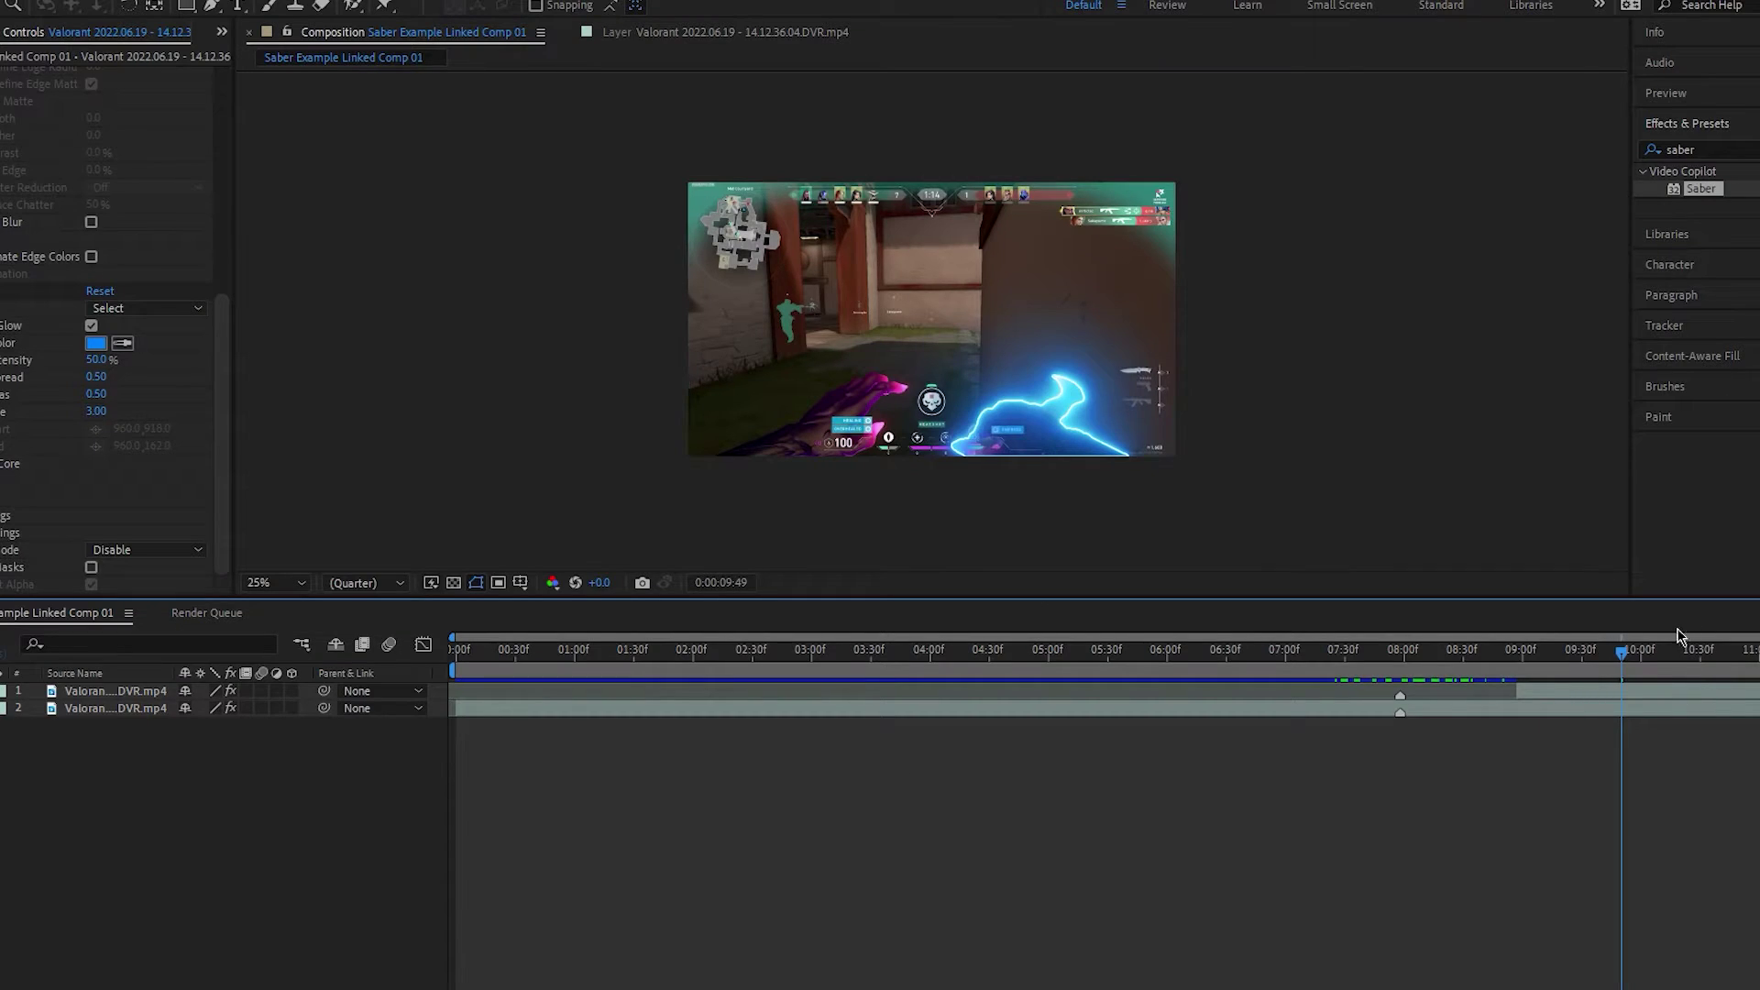
- Play back the composition and scrub to 0:00:09:39 to review the glow outline on the knife and arm
{"action": "left_click_drag", "start_coordinate": [1620, 652], "coordinate": [1477, 658]}
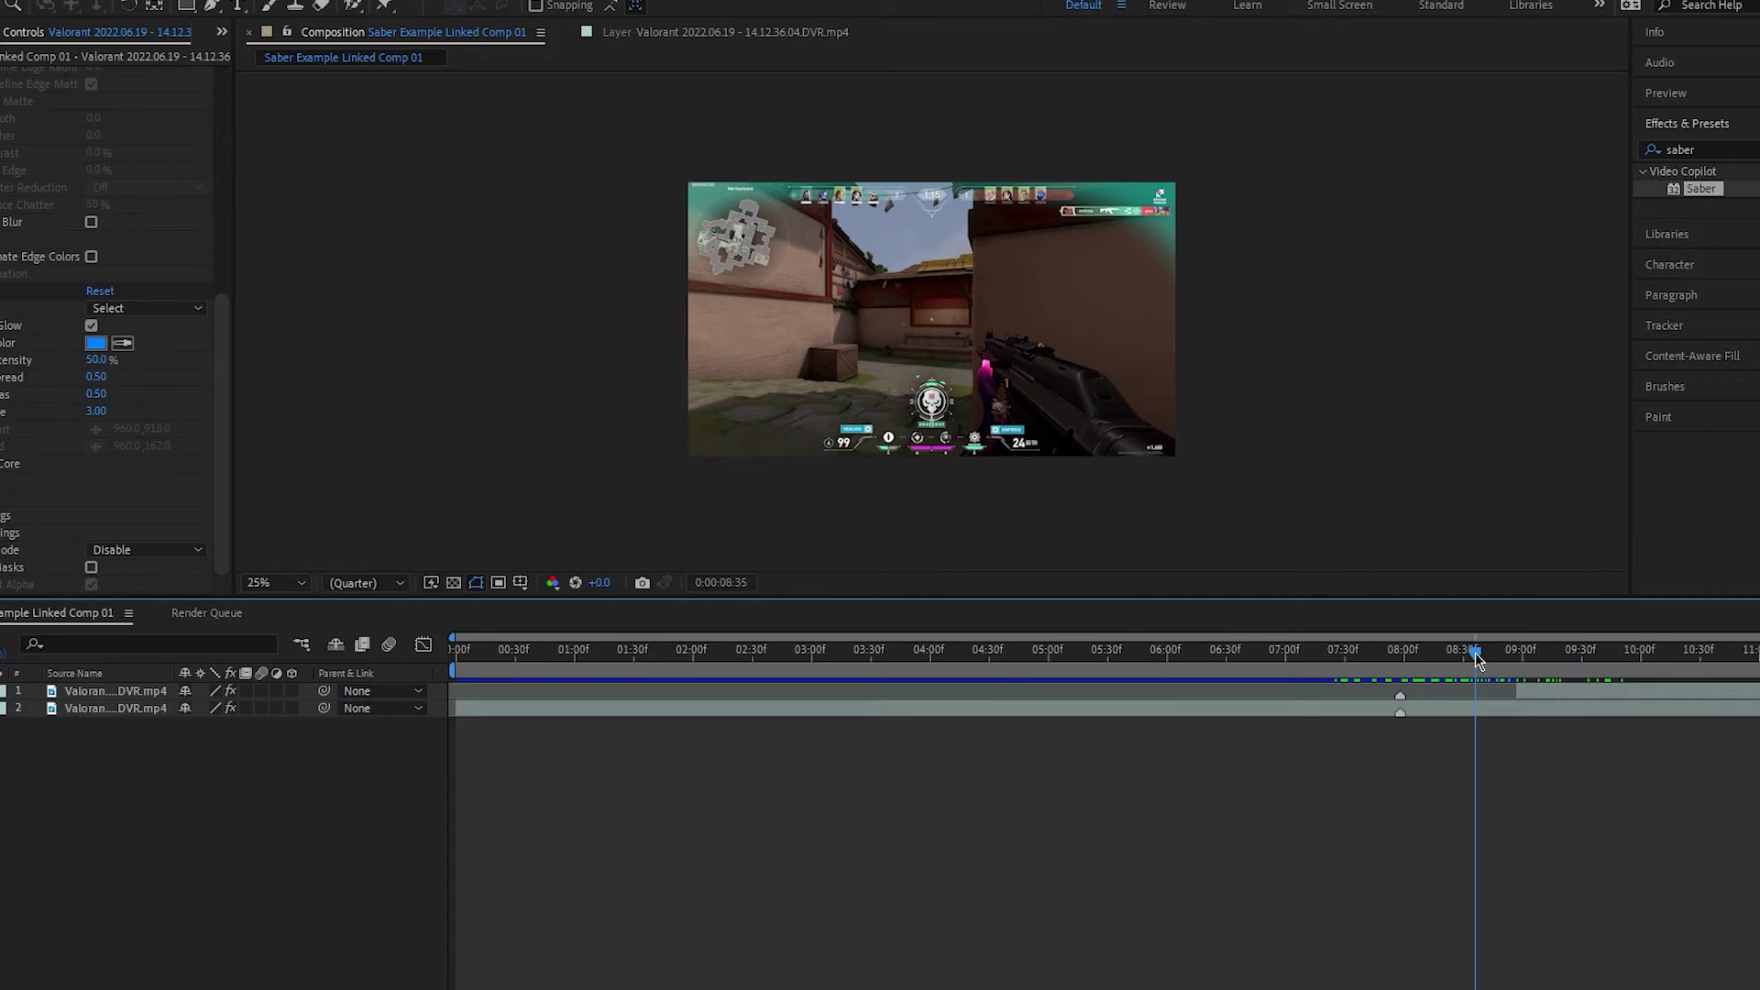
{"action": "key", "text": "space"}
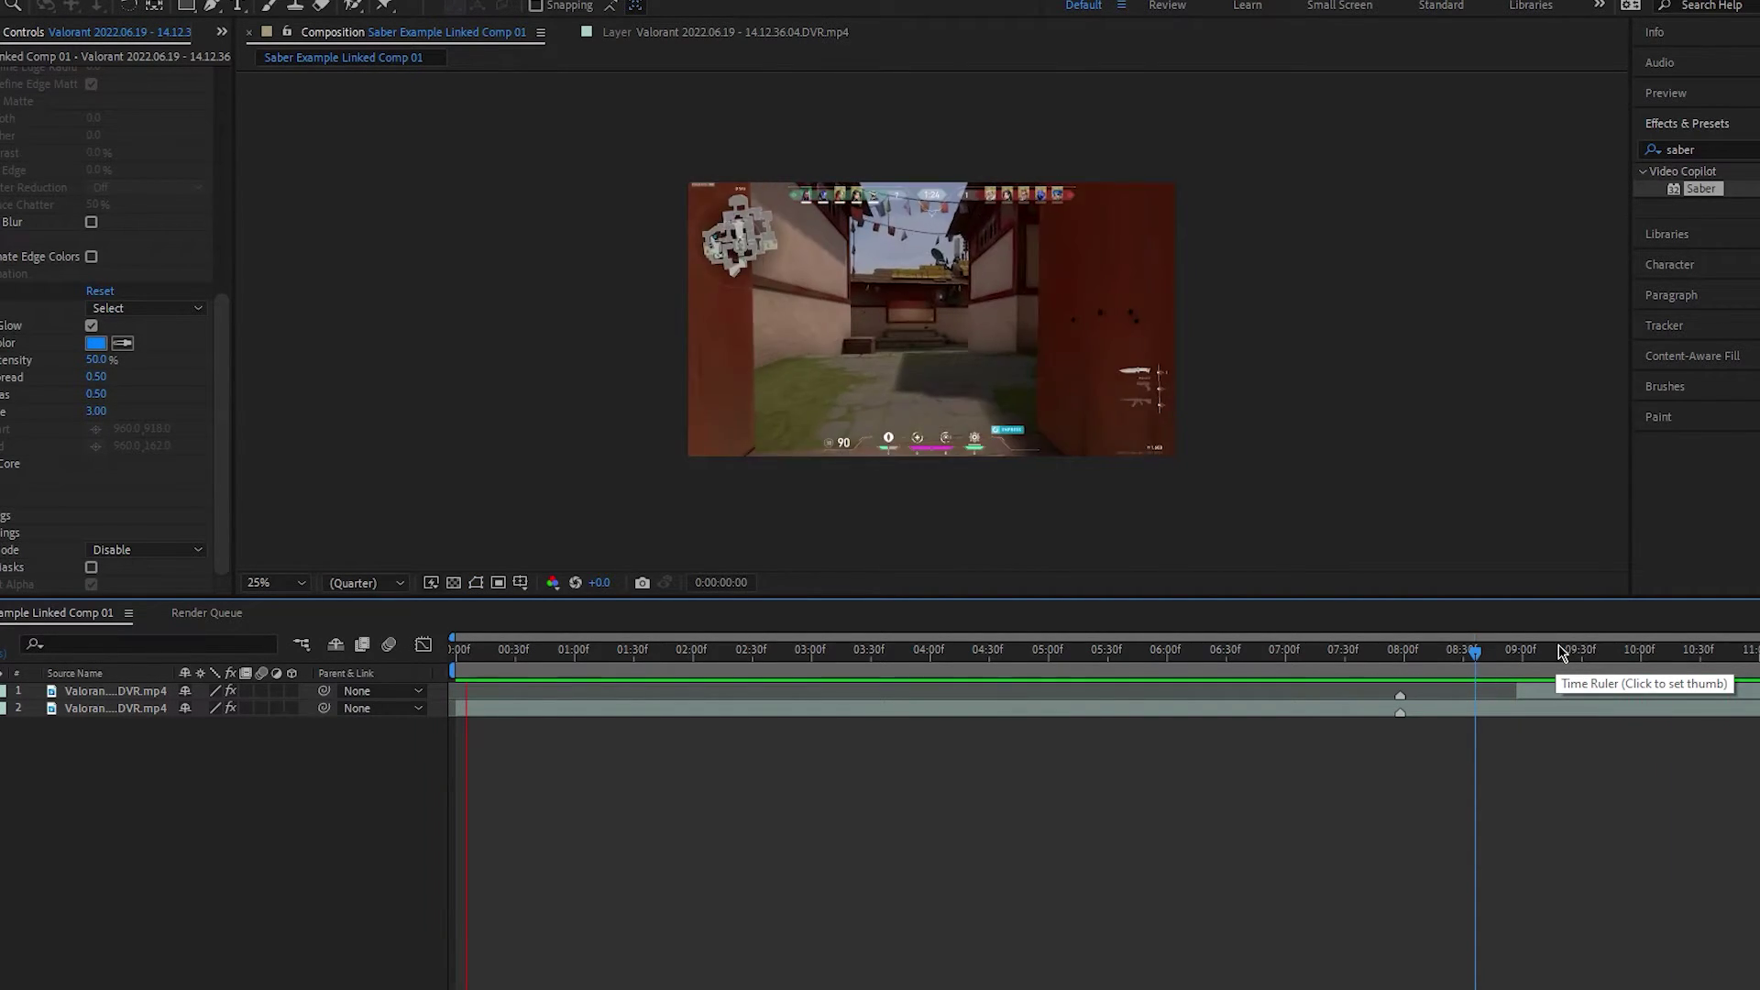
{"action": "left_click_drag", "start_coordinate": [1475, 652], "coordinate": [1601, 652]}
- Set the upper Valorant layer's opacity to 0% at 0:00:08:58 and enable opacity keyframing there
{"action": "left_click", "coordinate": [146, 692]}
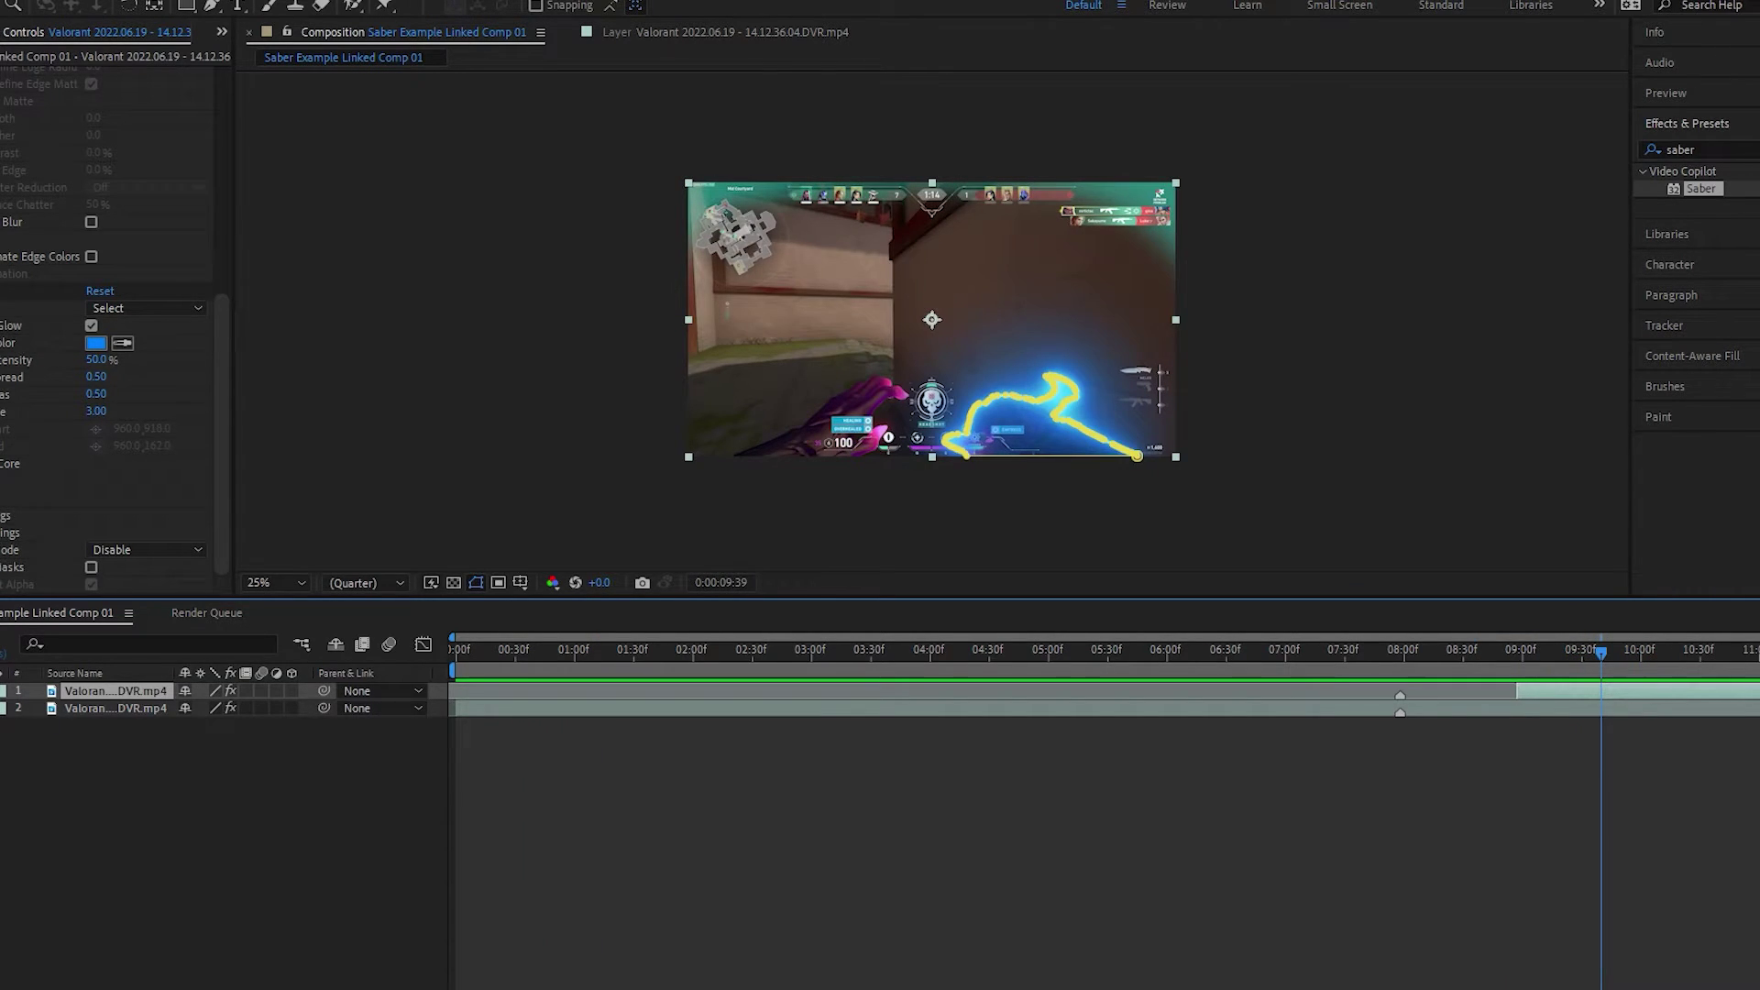
{"action": "key", "text": "ctrl+grave"}
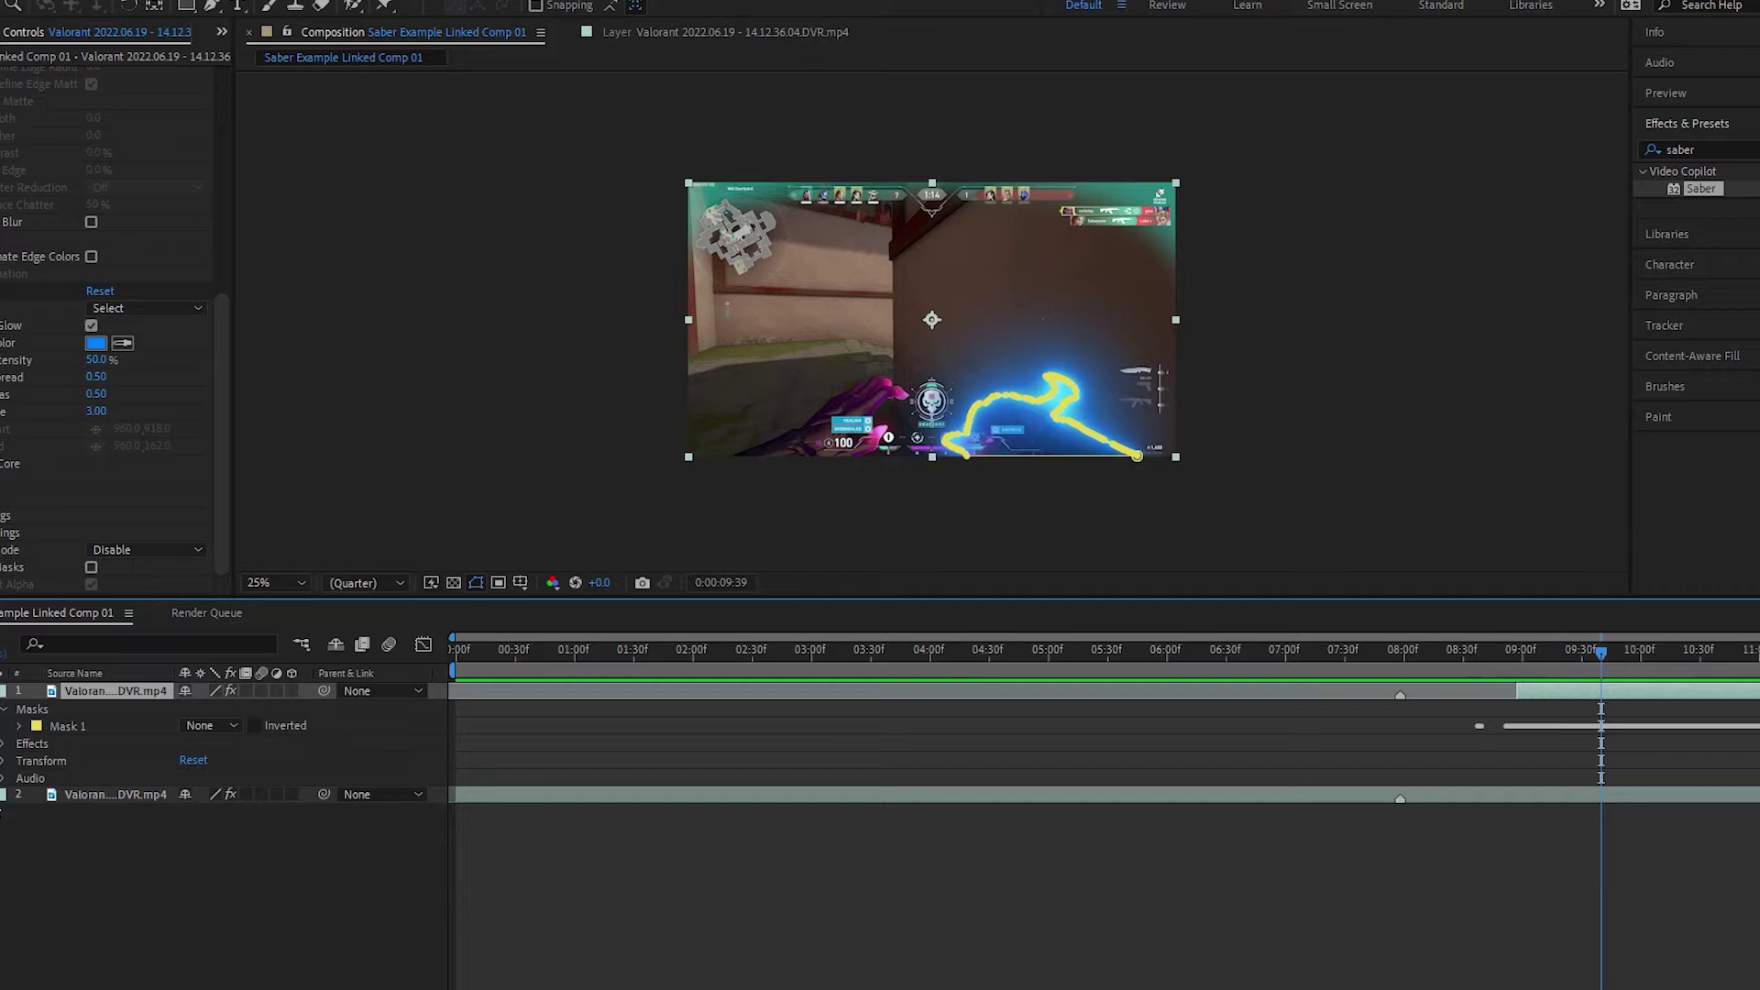
{"action": "left_click", "coordinate": [5, 761]}
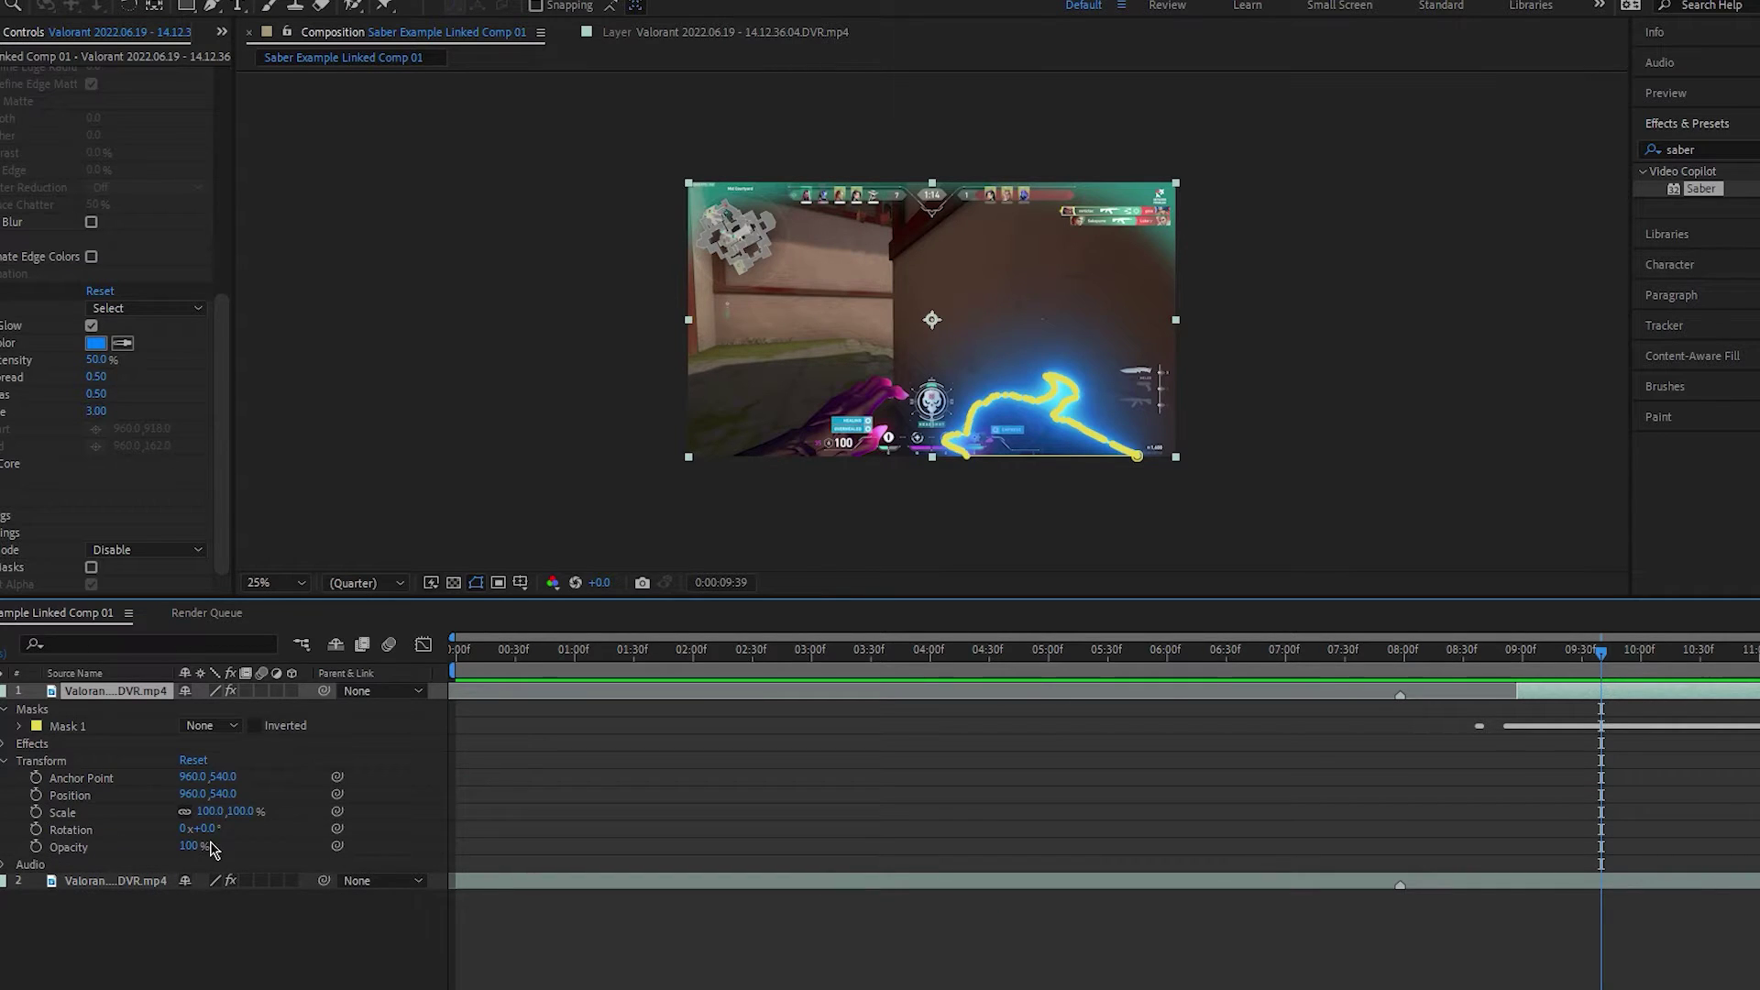
{"action": "left_click_drag", "start_coordinate": [1598, 654], "coordinate": [1523, 659]}
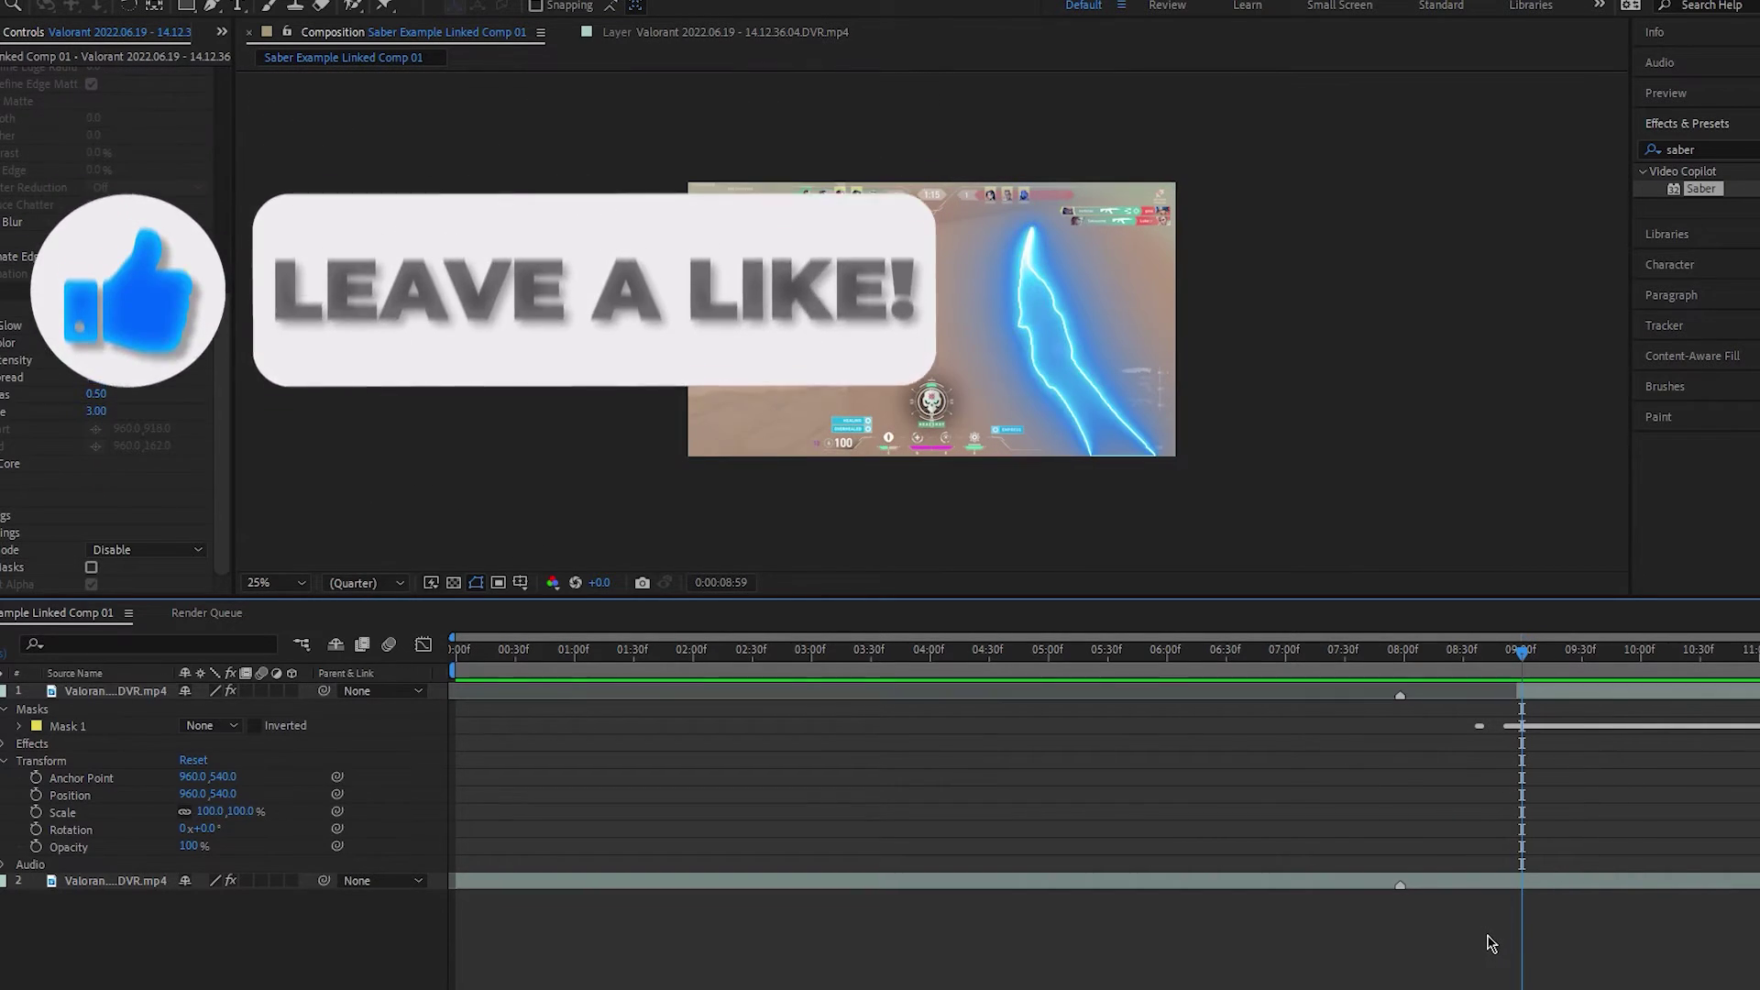
{"action": "left_click_drag", "start_coordinate": [1524, 656], "coordinate": [1519, 658]}
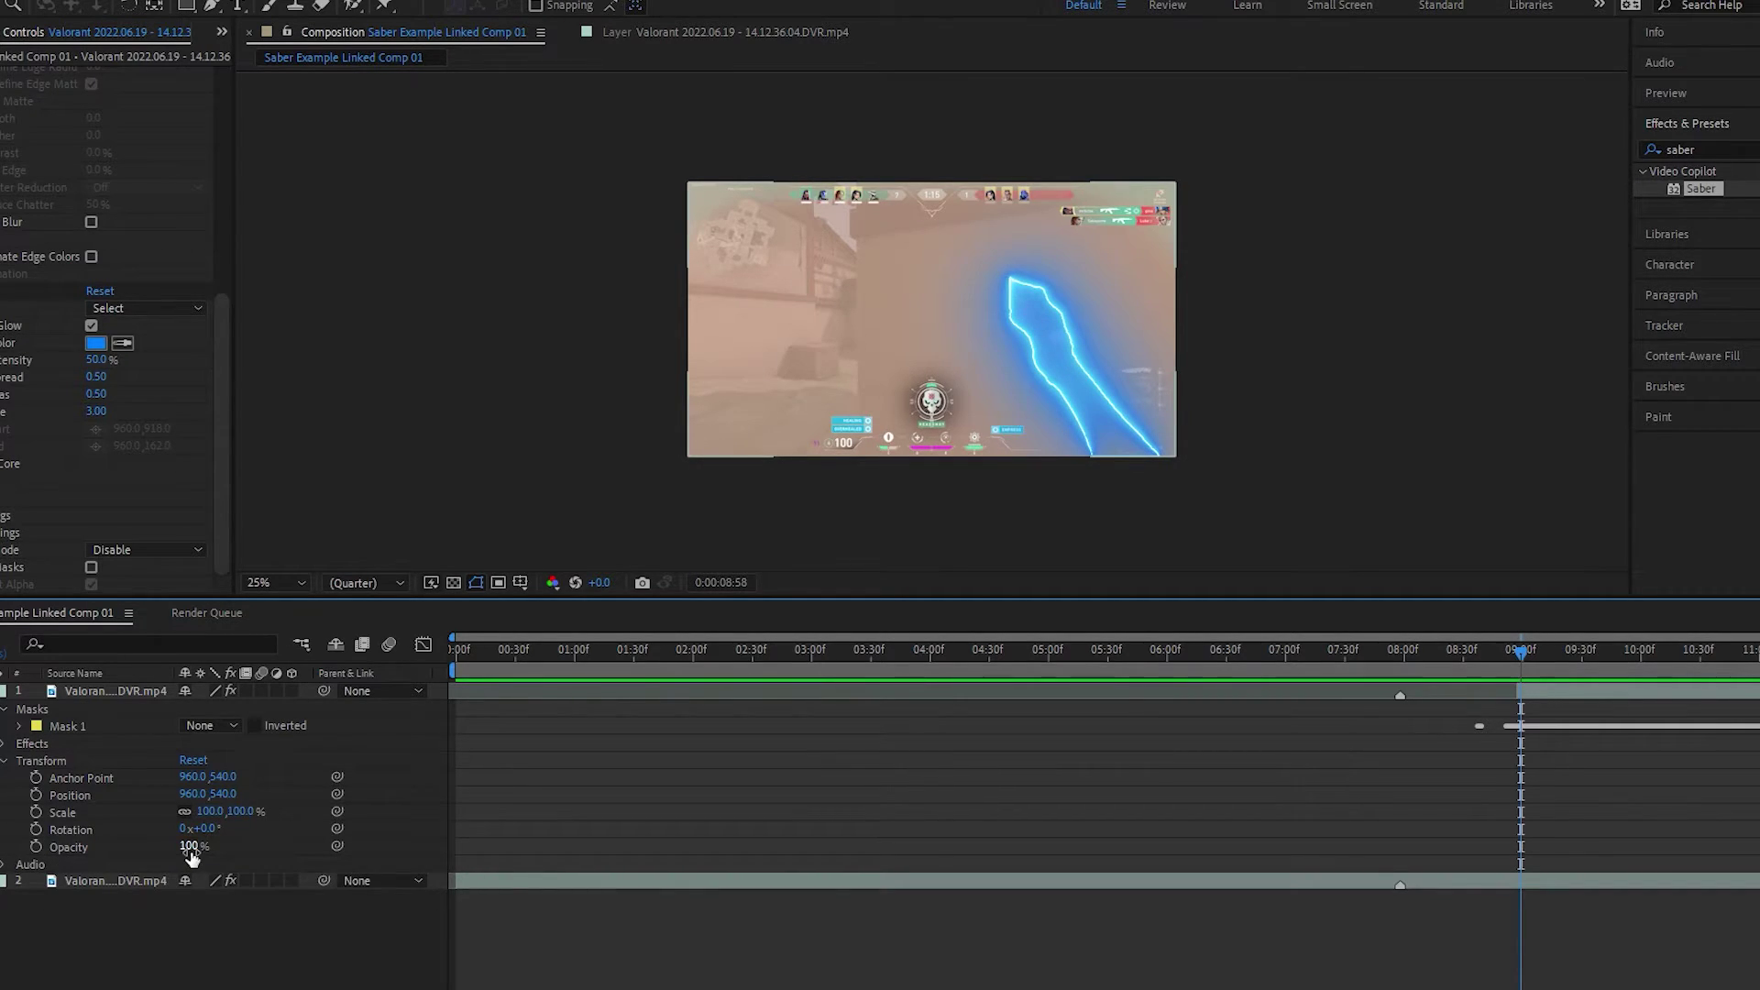
{"action": "left_click_drag", "start_coordinate": [191, 847], "coordinate": [31, 858]}
{"action": "left_click", "coordinate": [36, 846]}
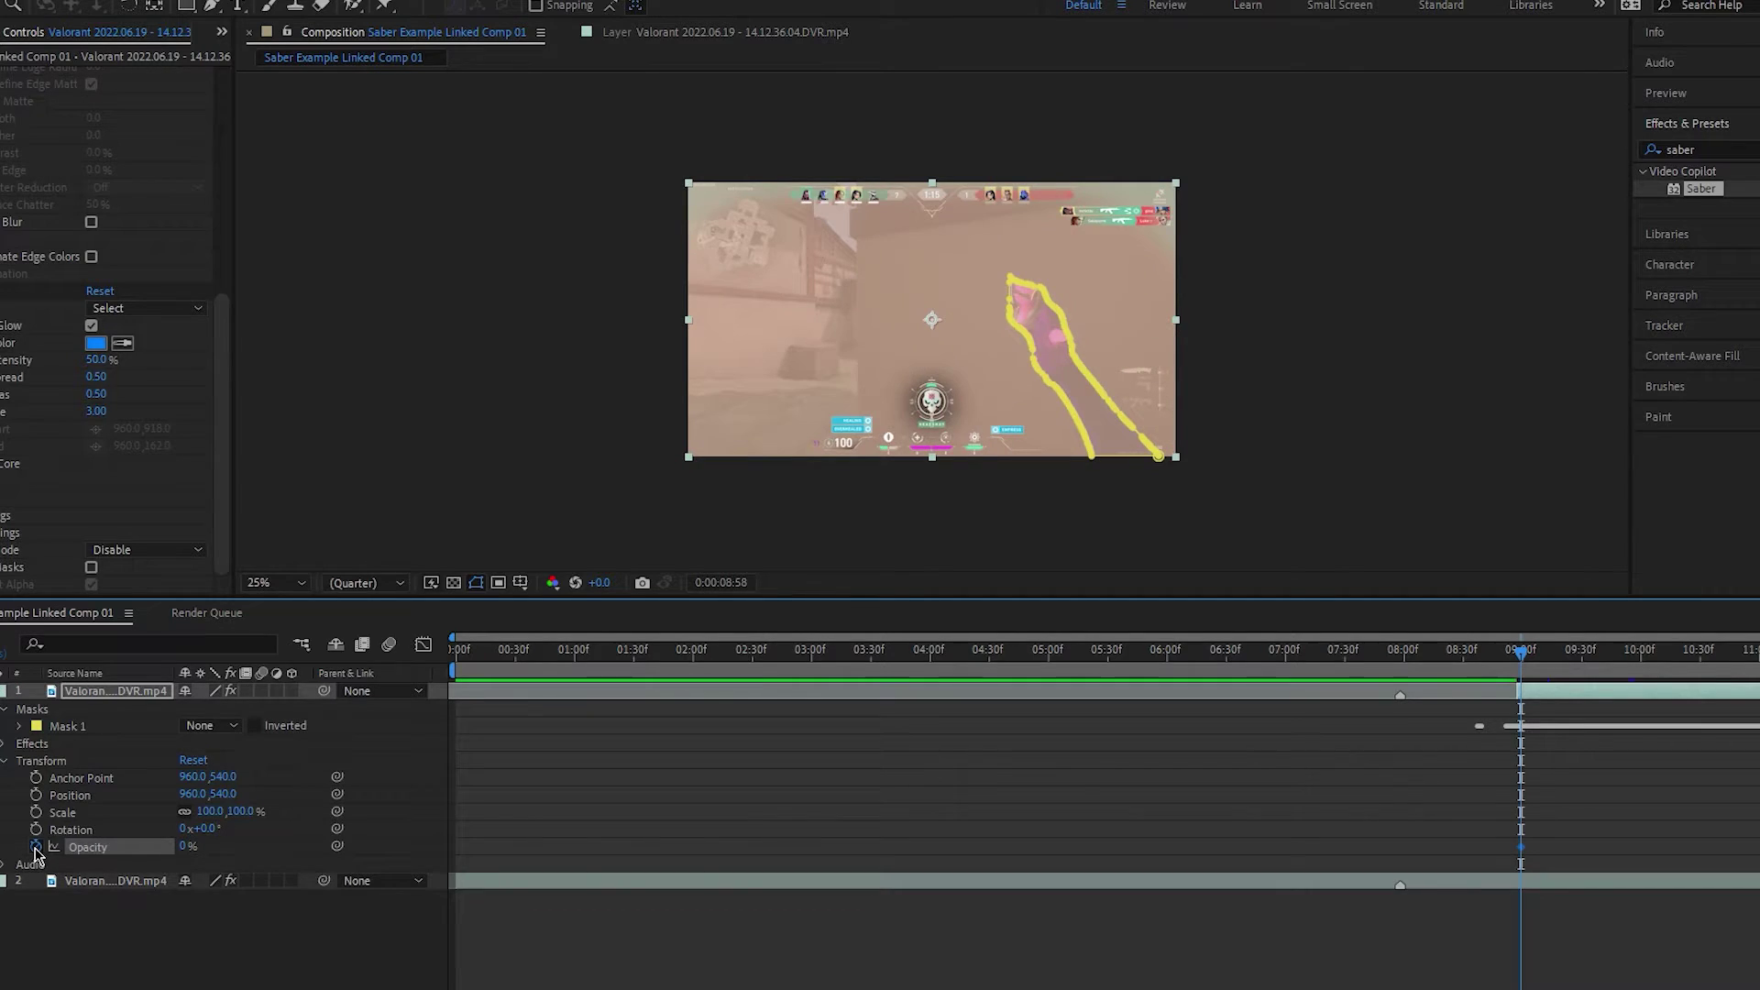
- Keyframe the upper layer's opacity at 100% at 0:00:09:02 and add another 100% opacity keyframe at 0:00:09:47
{"action": "left_click", "coordinate": [1528, 655]}
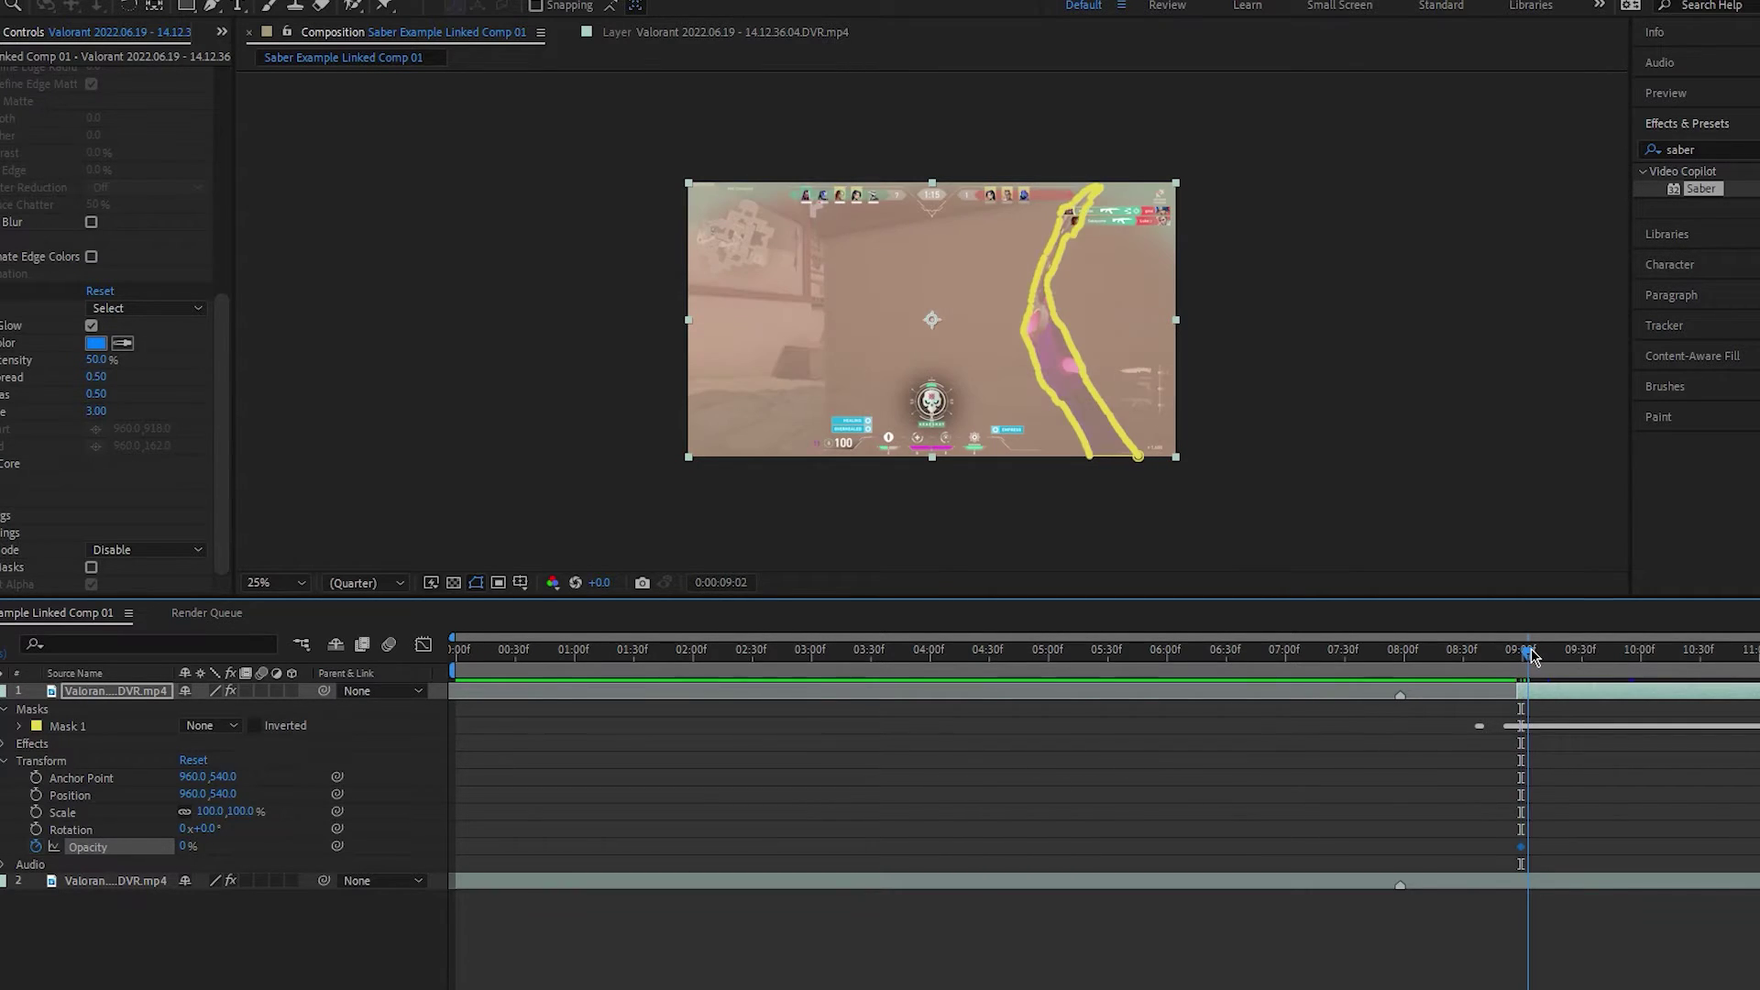
{"action": "left_click_drag", "start_coordinate": [192, 851], "coordinate": [294, 850]}
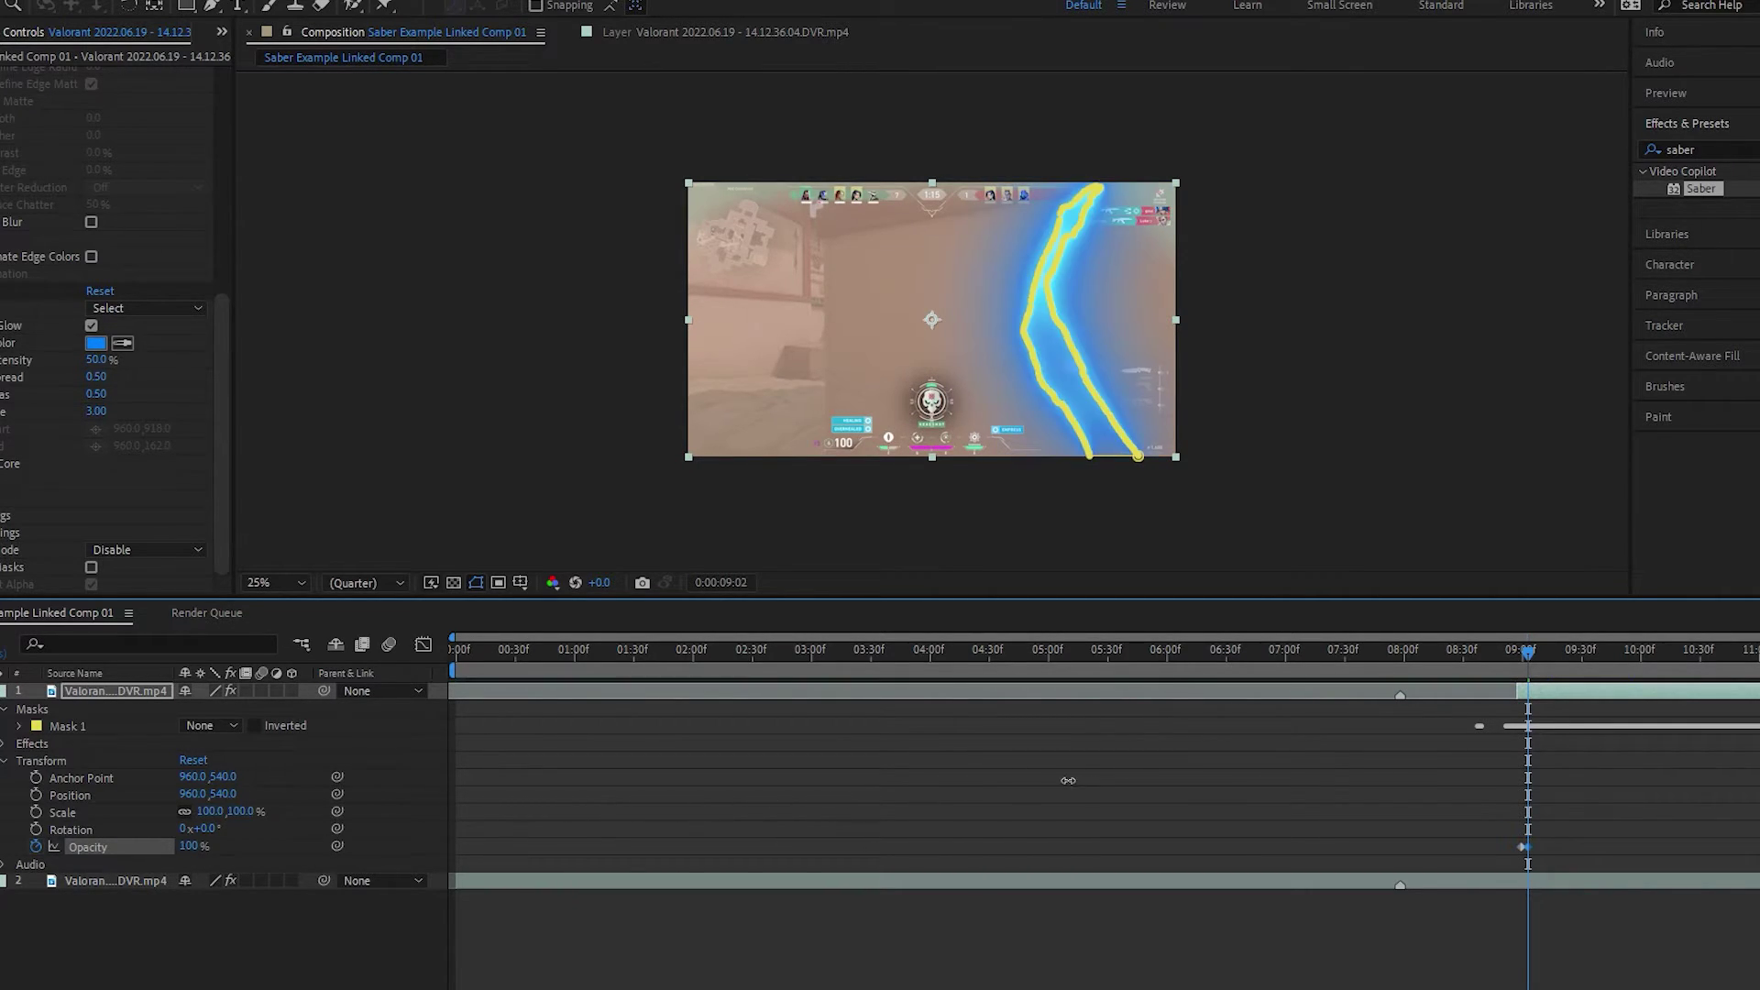
{"action": "left_click_drag", "start_coordinate": [1543, 651], "coordinate": [1606, 667]}
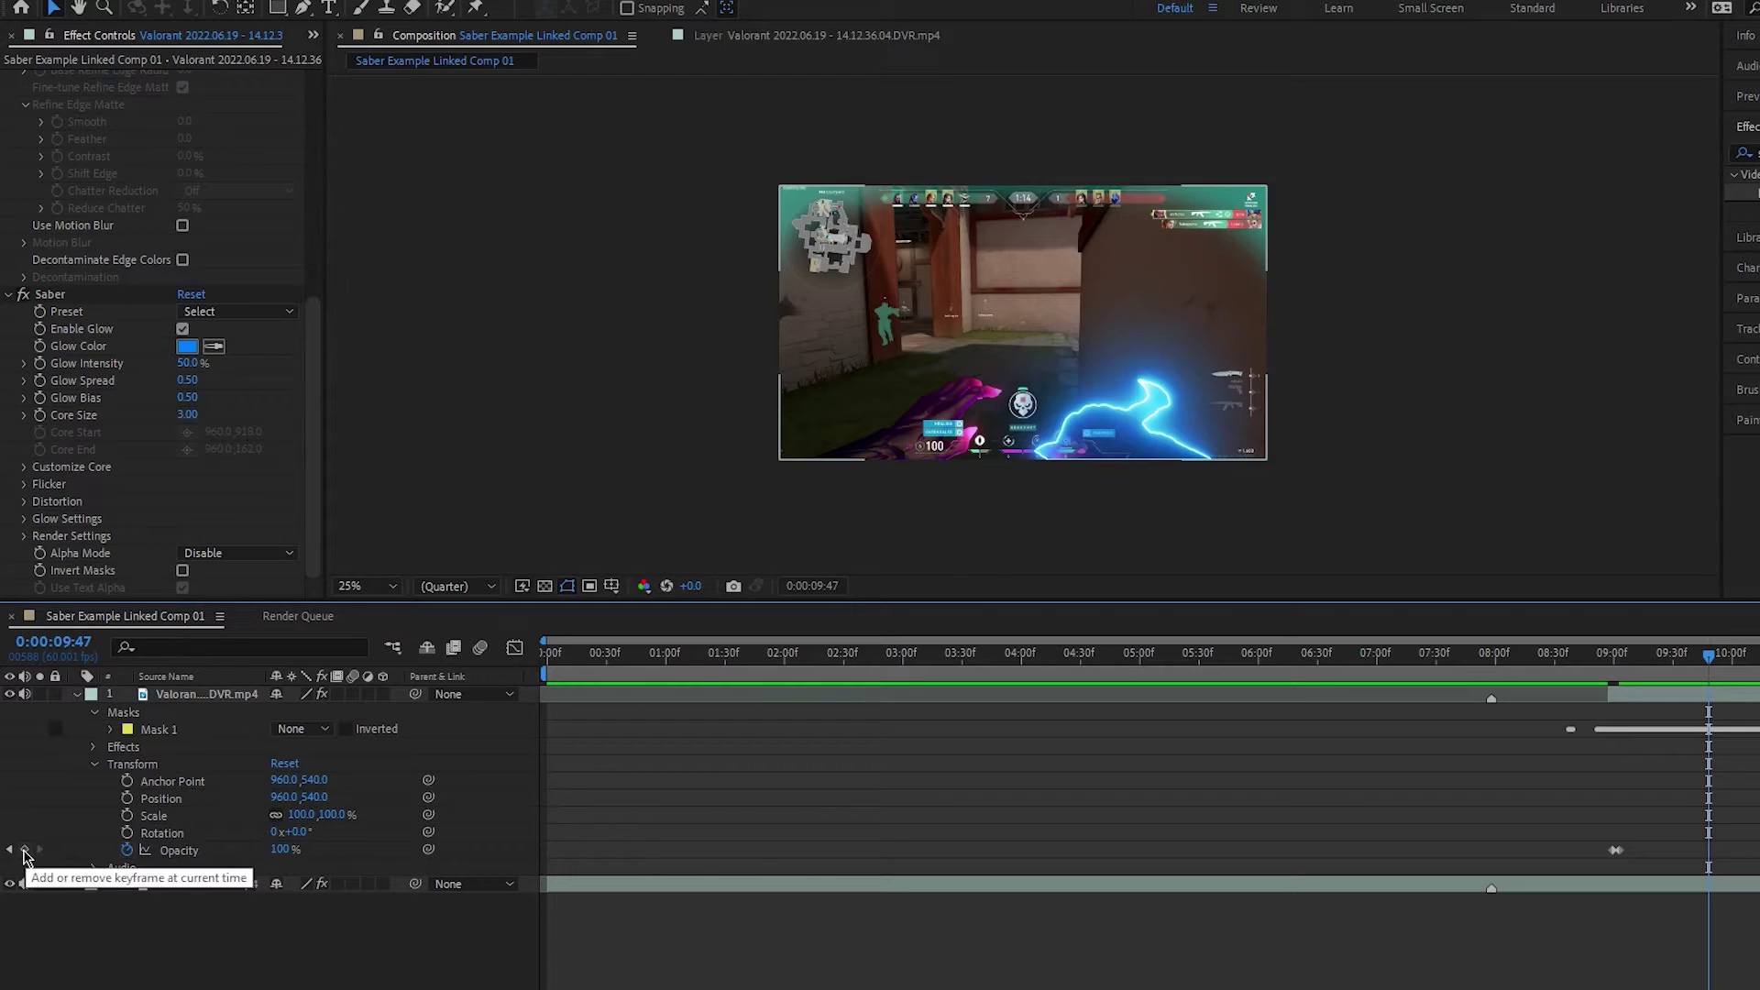
{"action": "left_click", "coordinate": [25, 851]}
- Keyframe the upper layer's opacity at 0% at 0:00:09:53 to fade the glow out
{"action": "left_click", "coordinate": [1629, 660]}
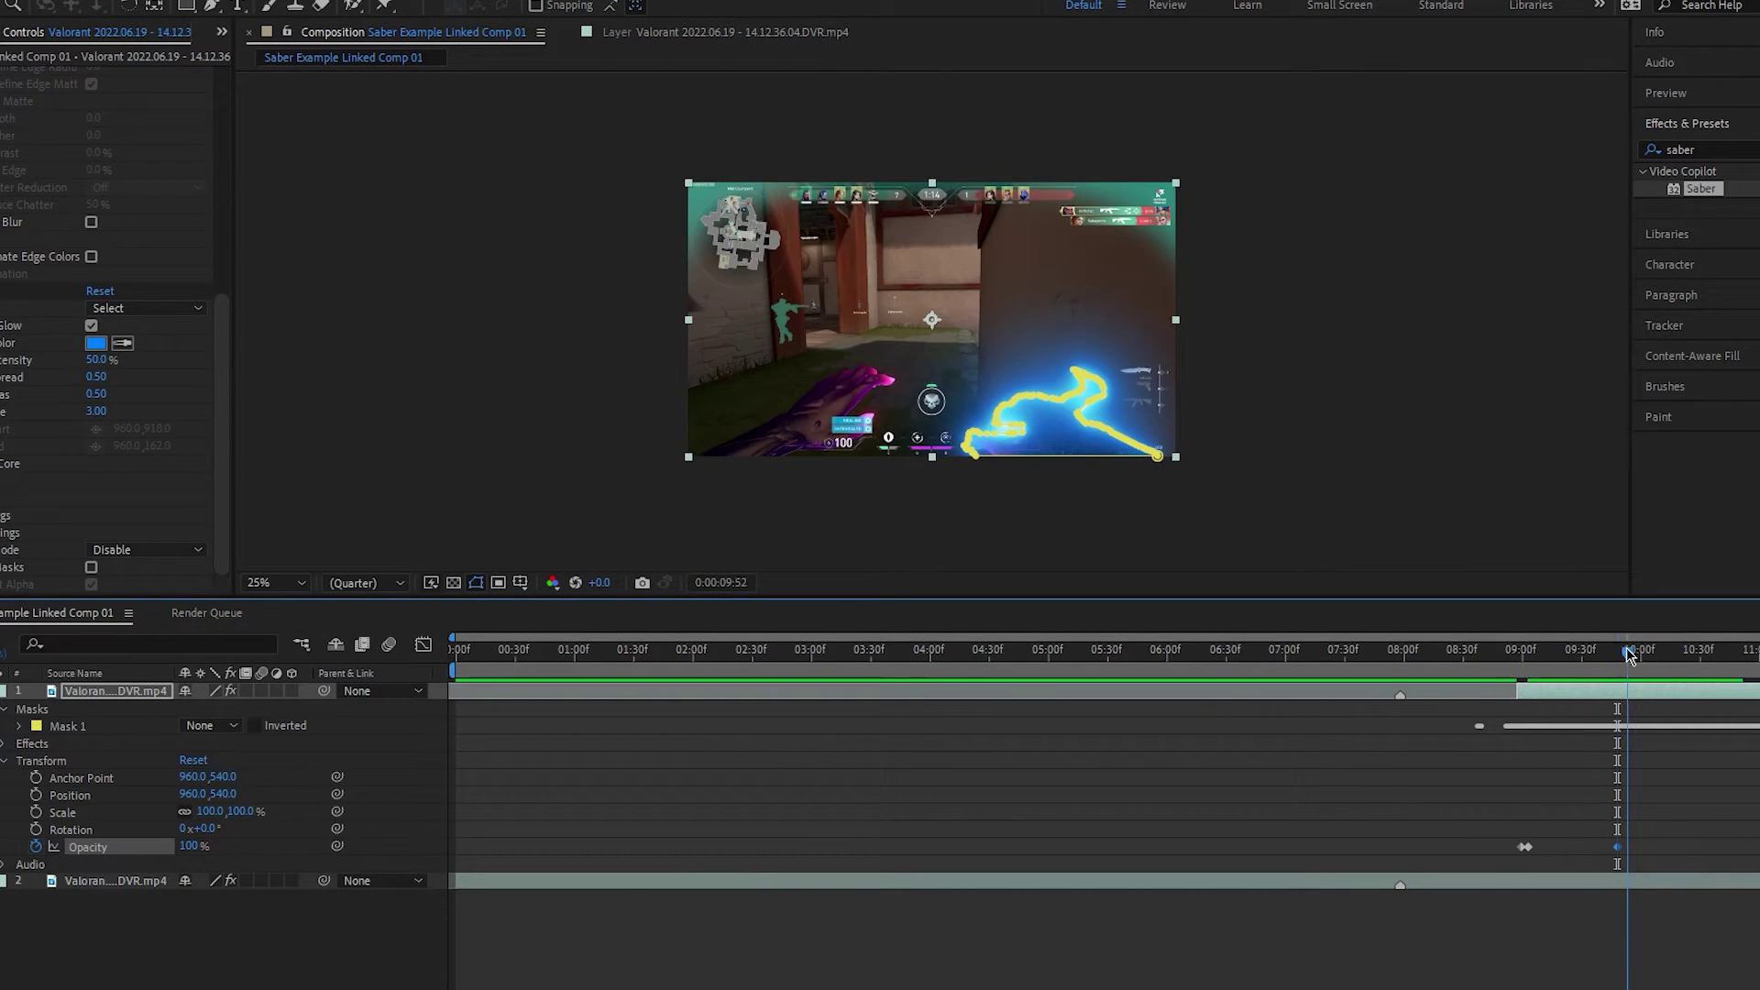
{"action": "left_click", "coordinate": [189, 846]}
{"action": "type", "text": "0"}
{"action": "key", "text": "Return"}
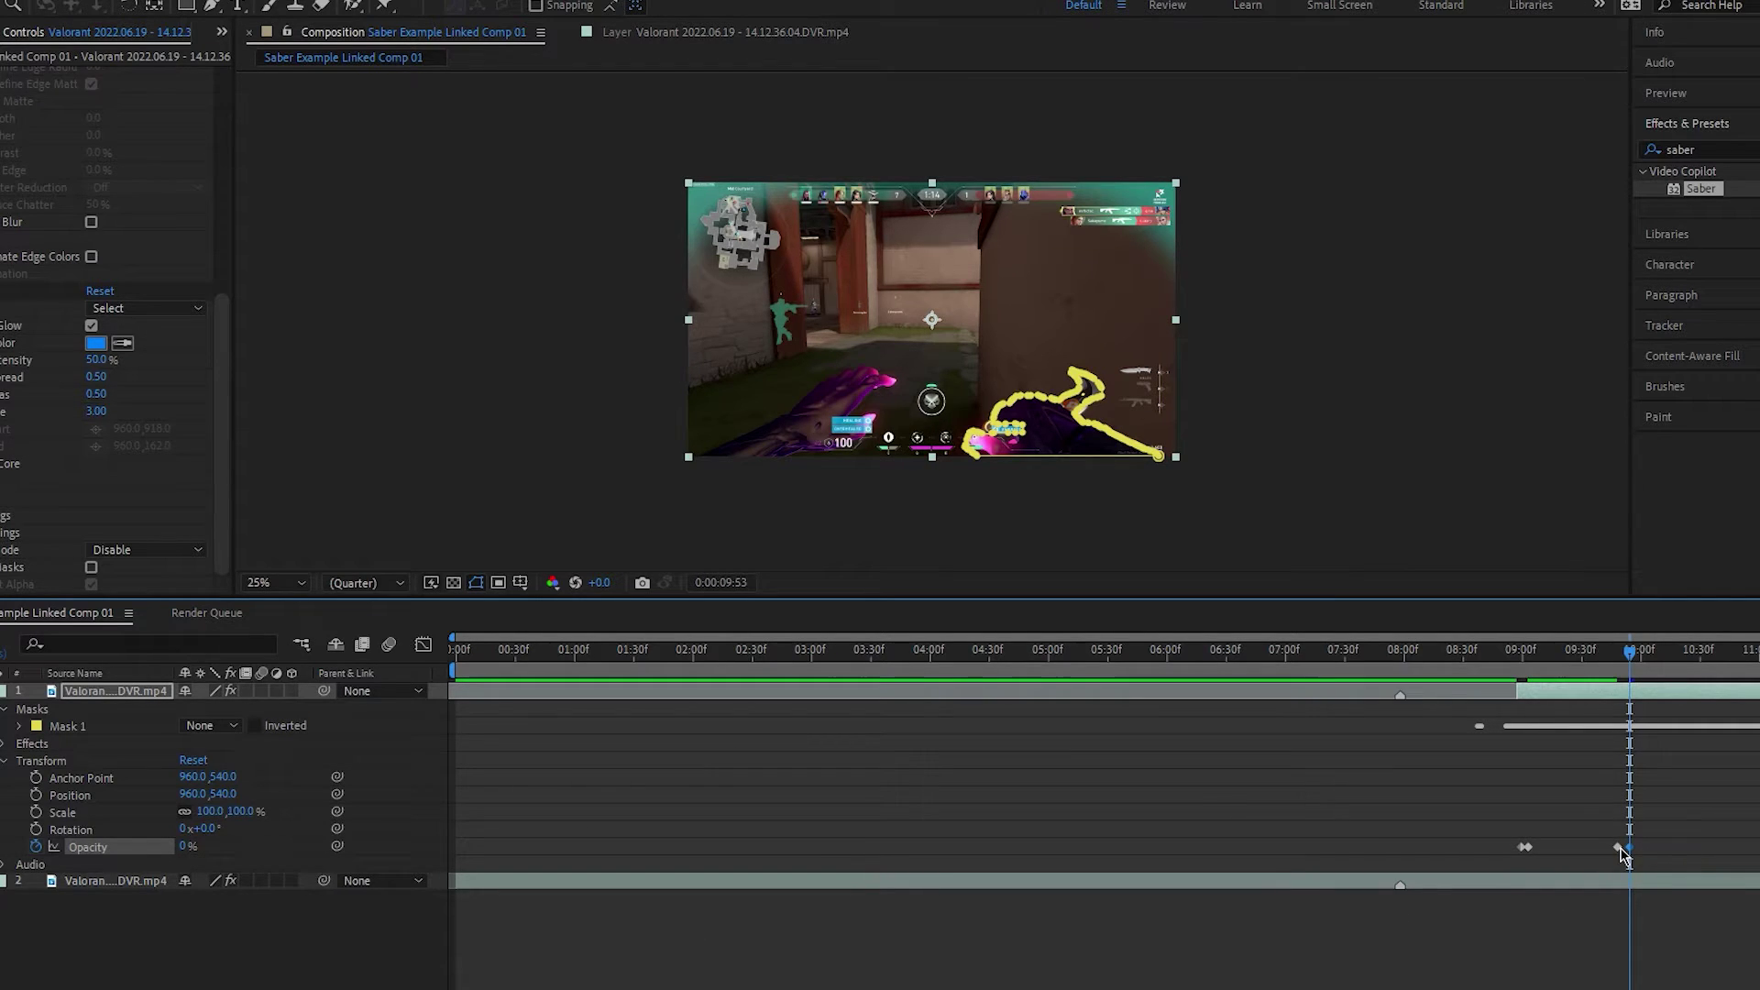
- Apply Easy Ease to all four opacity keyframes on the upper Valorant layer and collapse the layer's properties
{"action": "left_click_drag", "start_coordinate": [1618, 848], "coordinate": [1493, 869]}
{"action": "key", "text": "F9"}
{"action": "left_click", "coordinate": [1563, 951]}
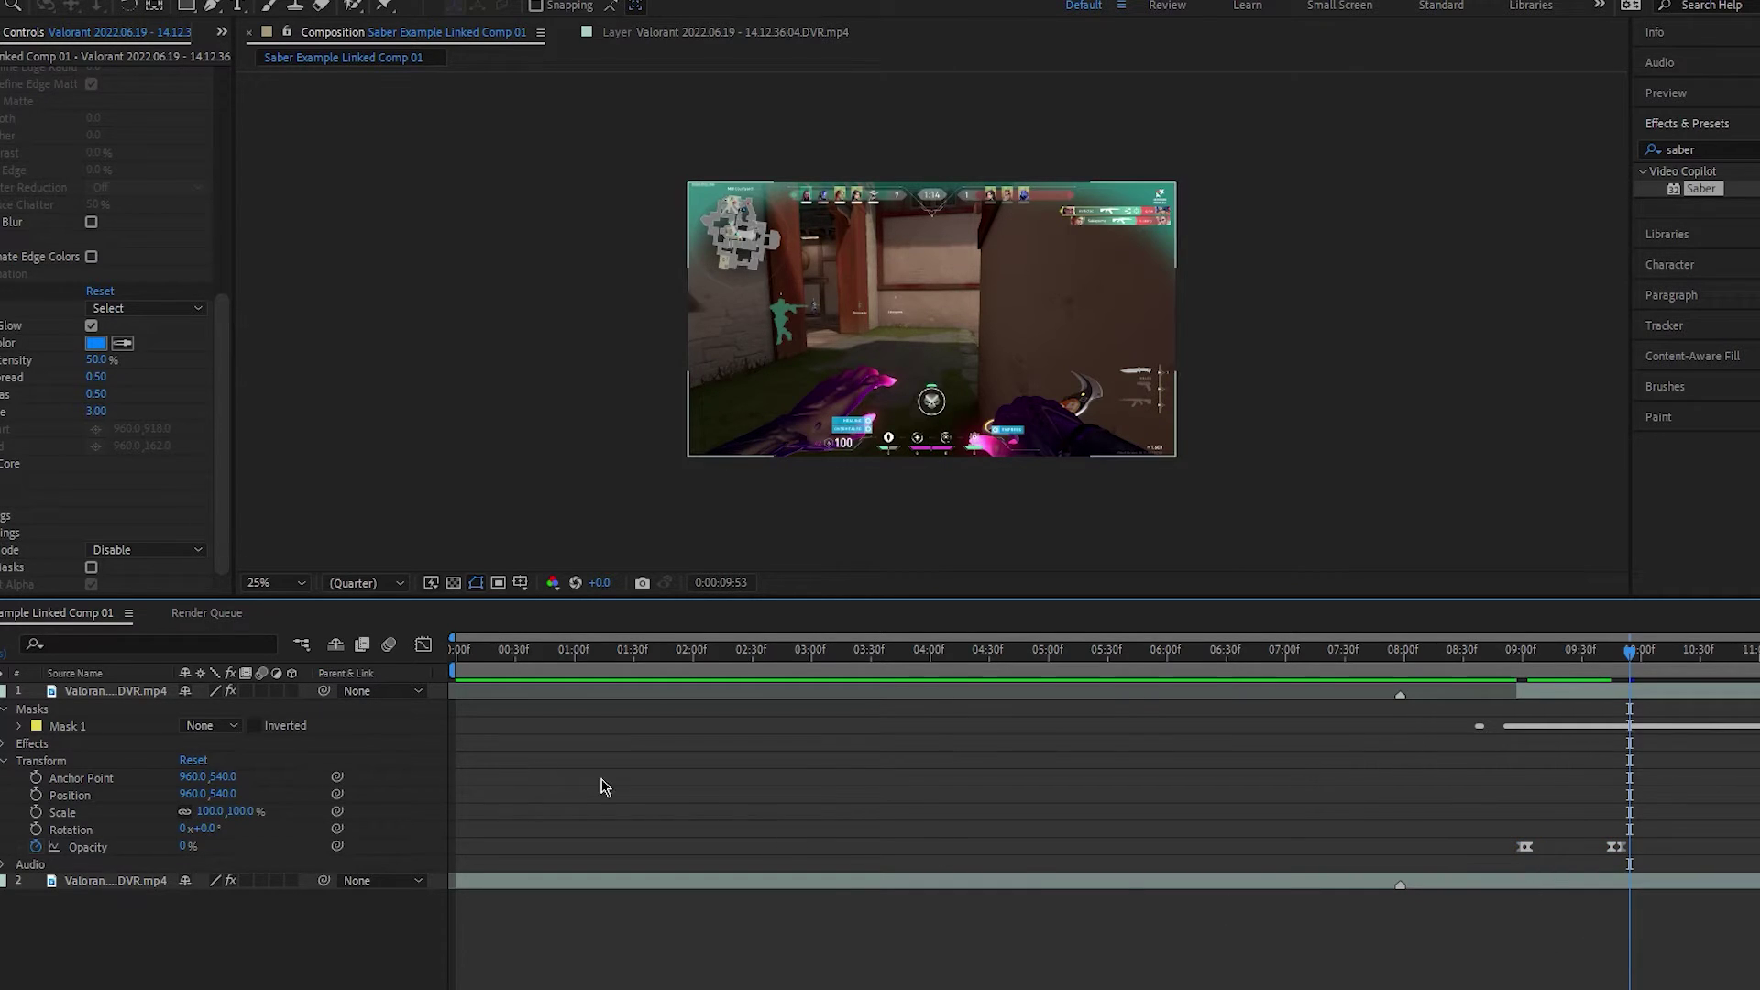
{"action": "left_click", "coordinate": [2, 692]}
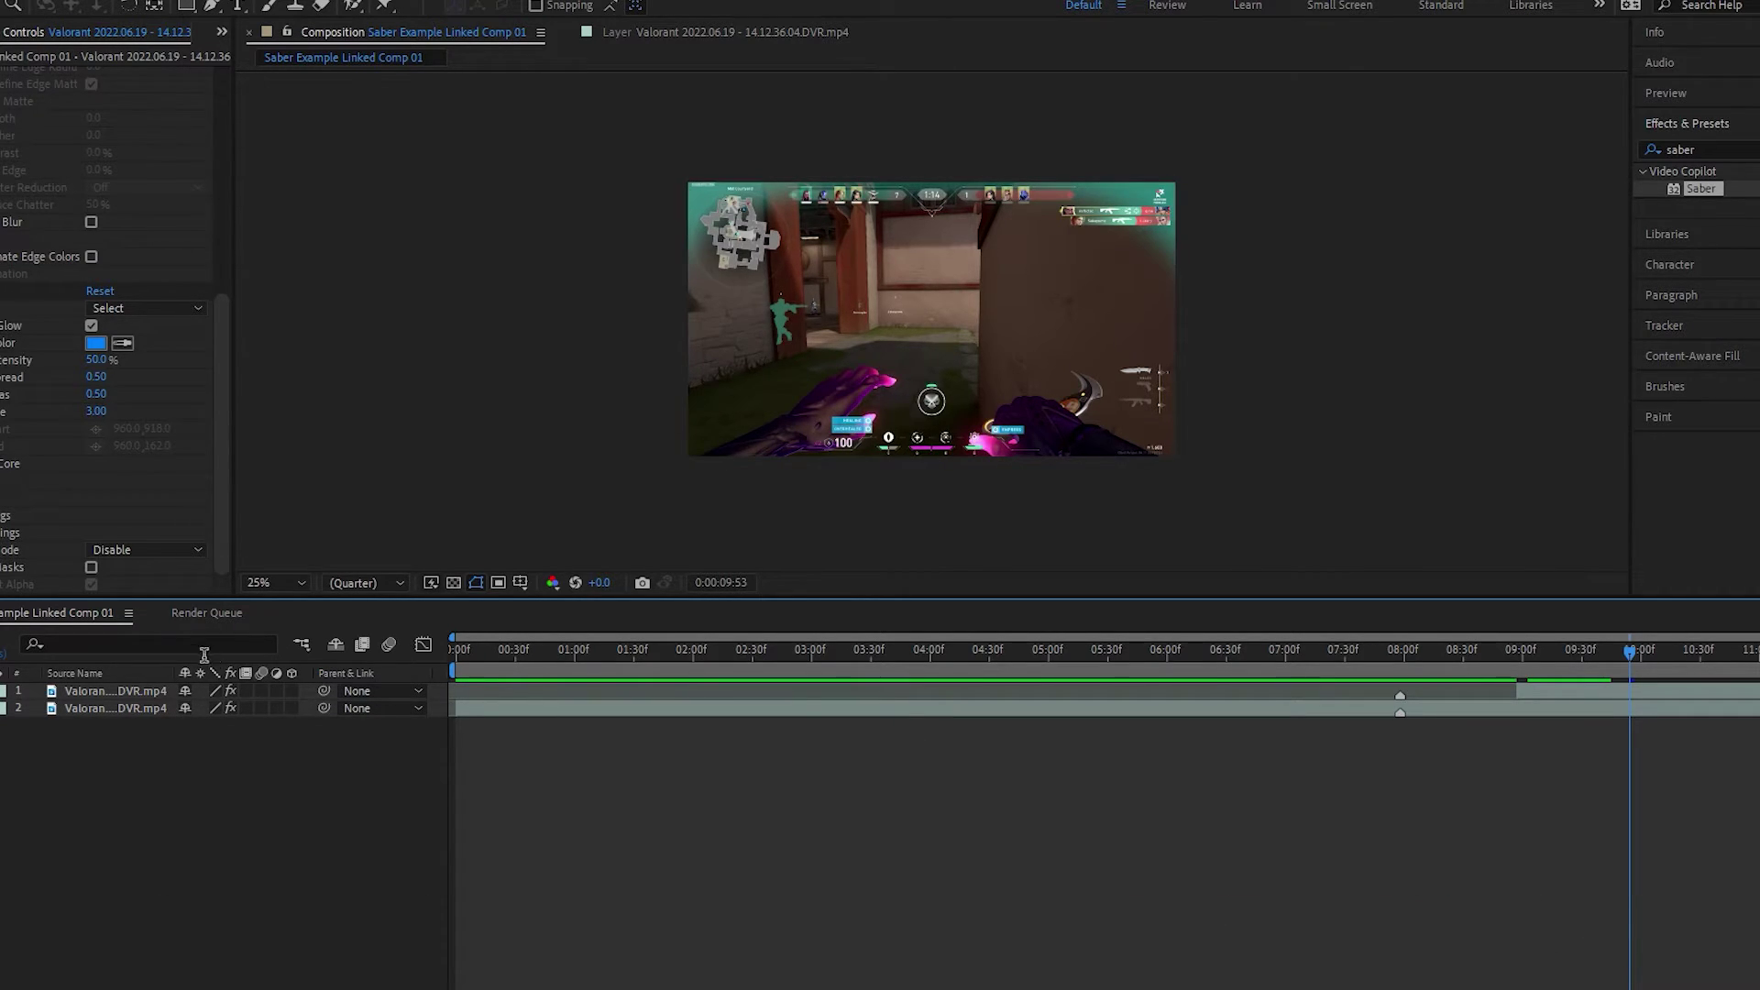
{"action": "left_click", "coordinate": [1099, 697]}
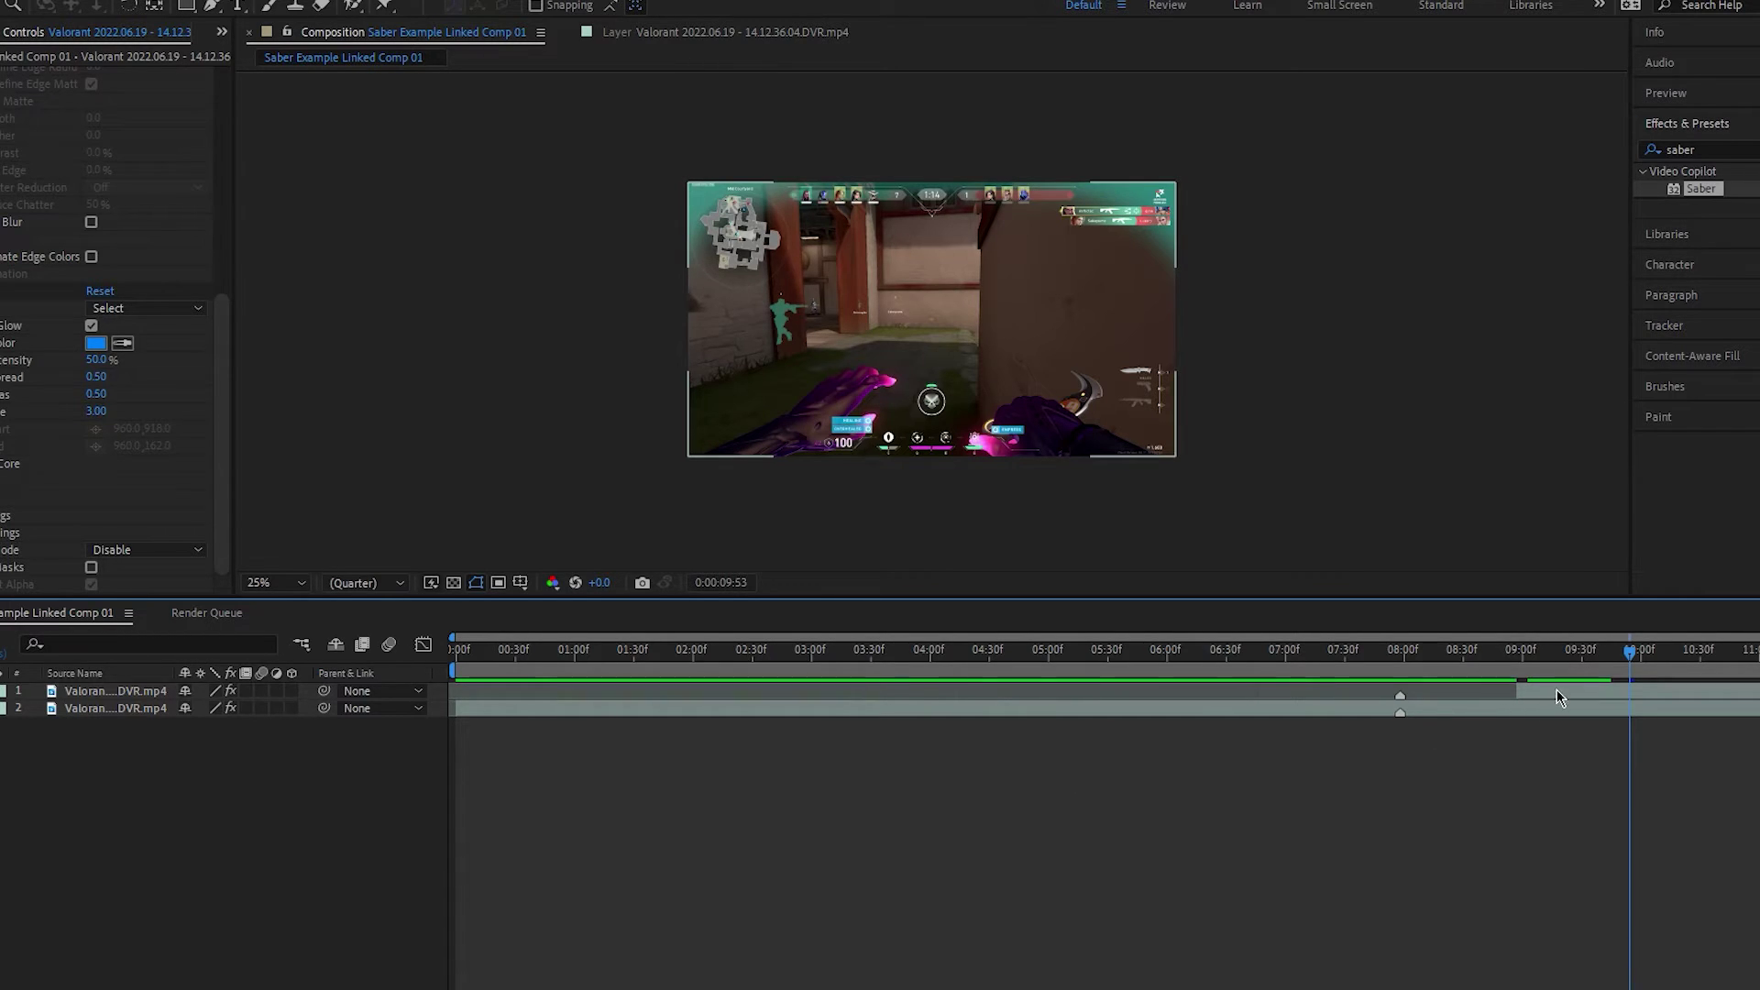
- Try the StarKiller preset for Saber on the upper Valorant layer and preview the glow around 0:00:09:38
{"action": "left_click", "coordinate": [1557, 690]}
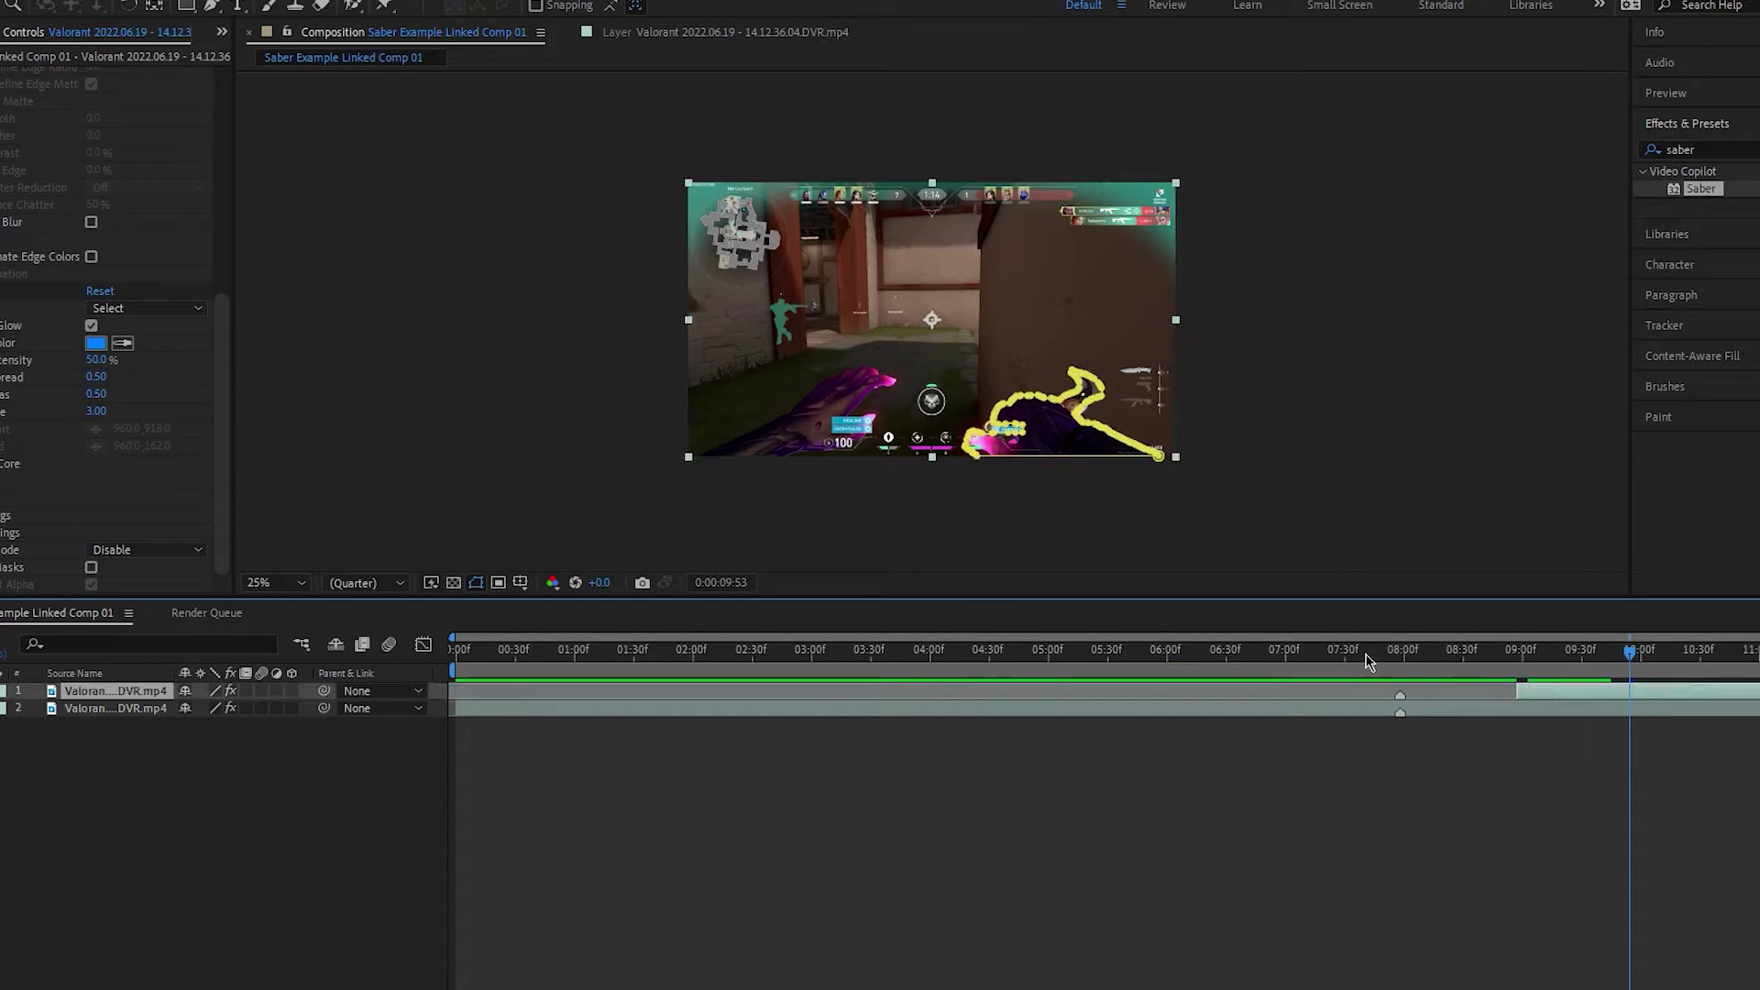
{"action": "left_click", "coordinate": [151, 312]}
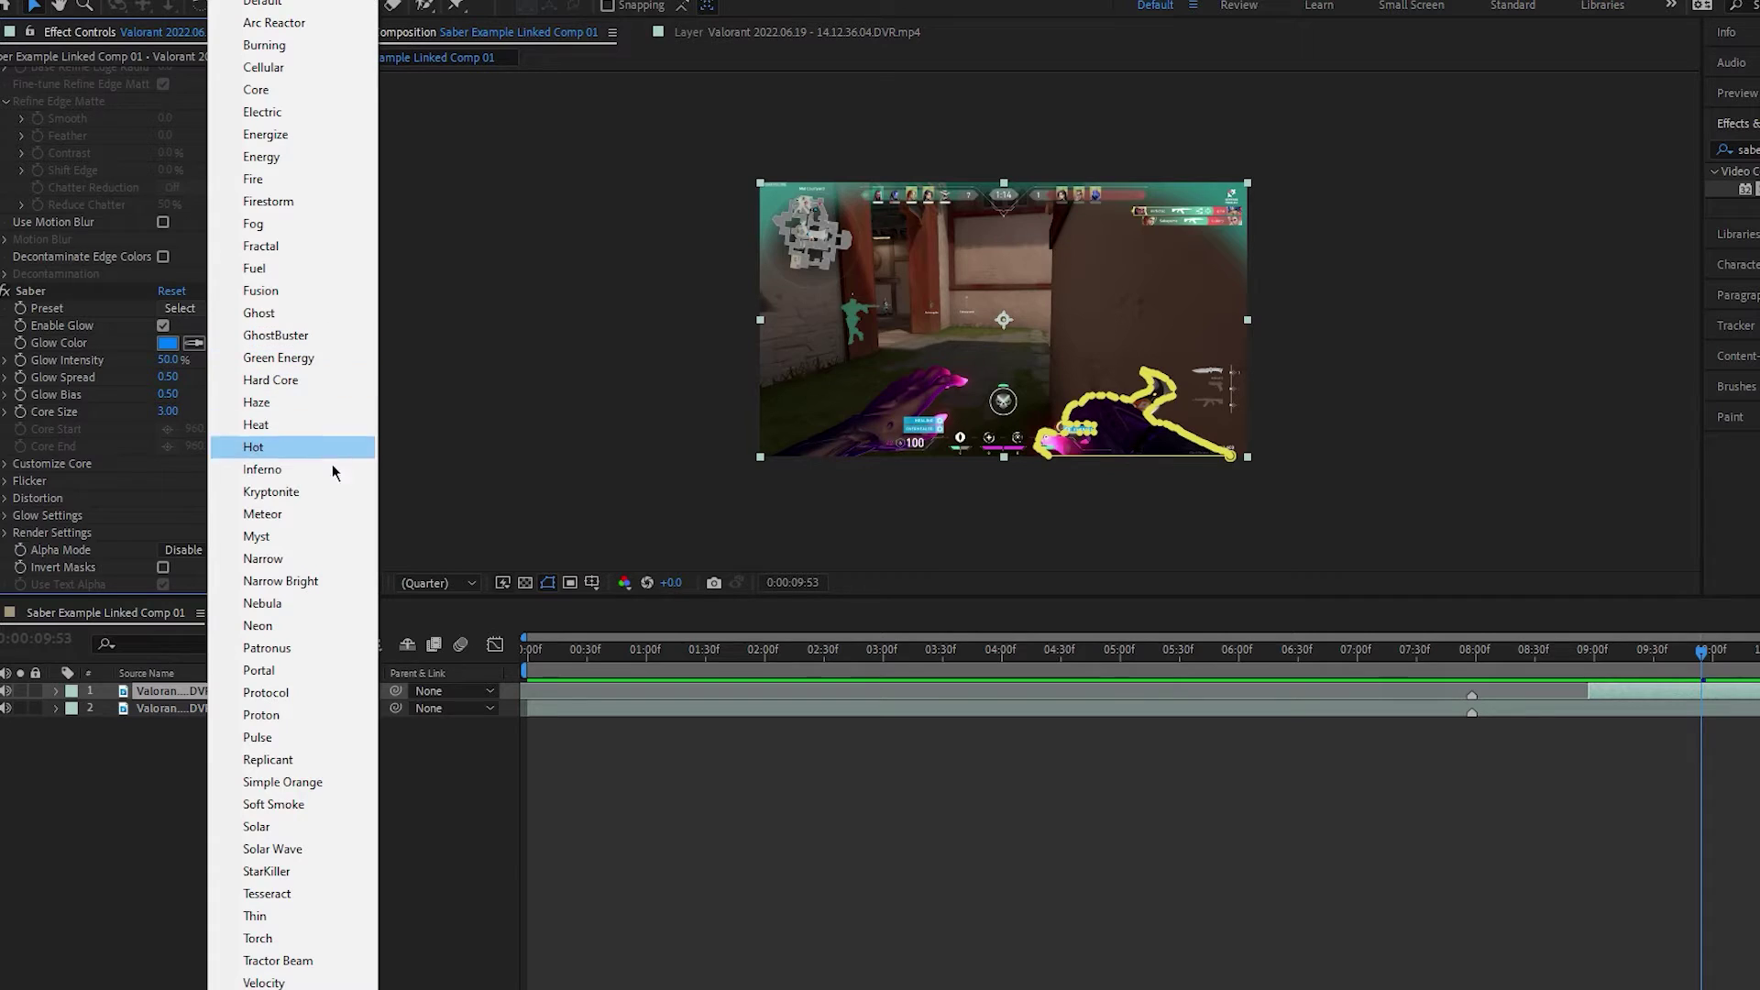
{"action": "left_click", "coordinate": [303, 872]}
{"action": "left_click", "coordinate": [1665, 657]}
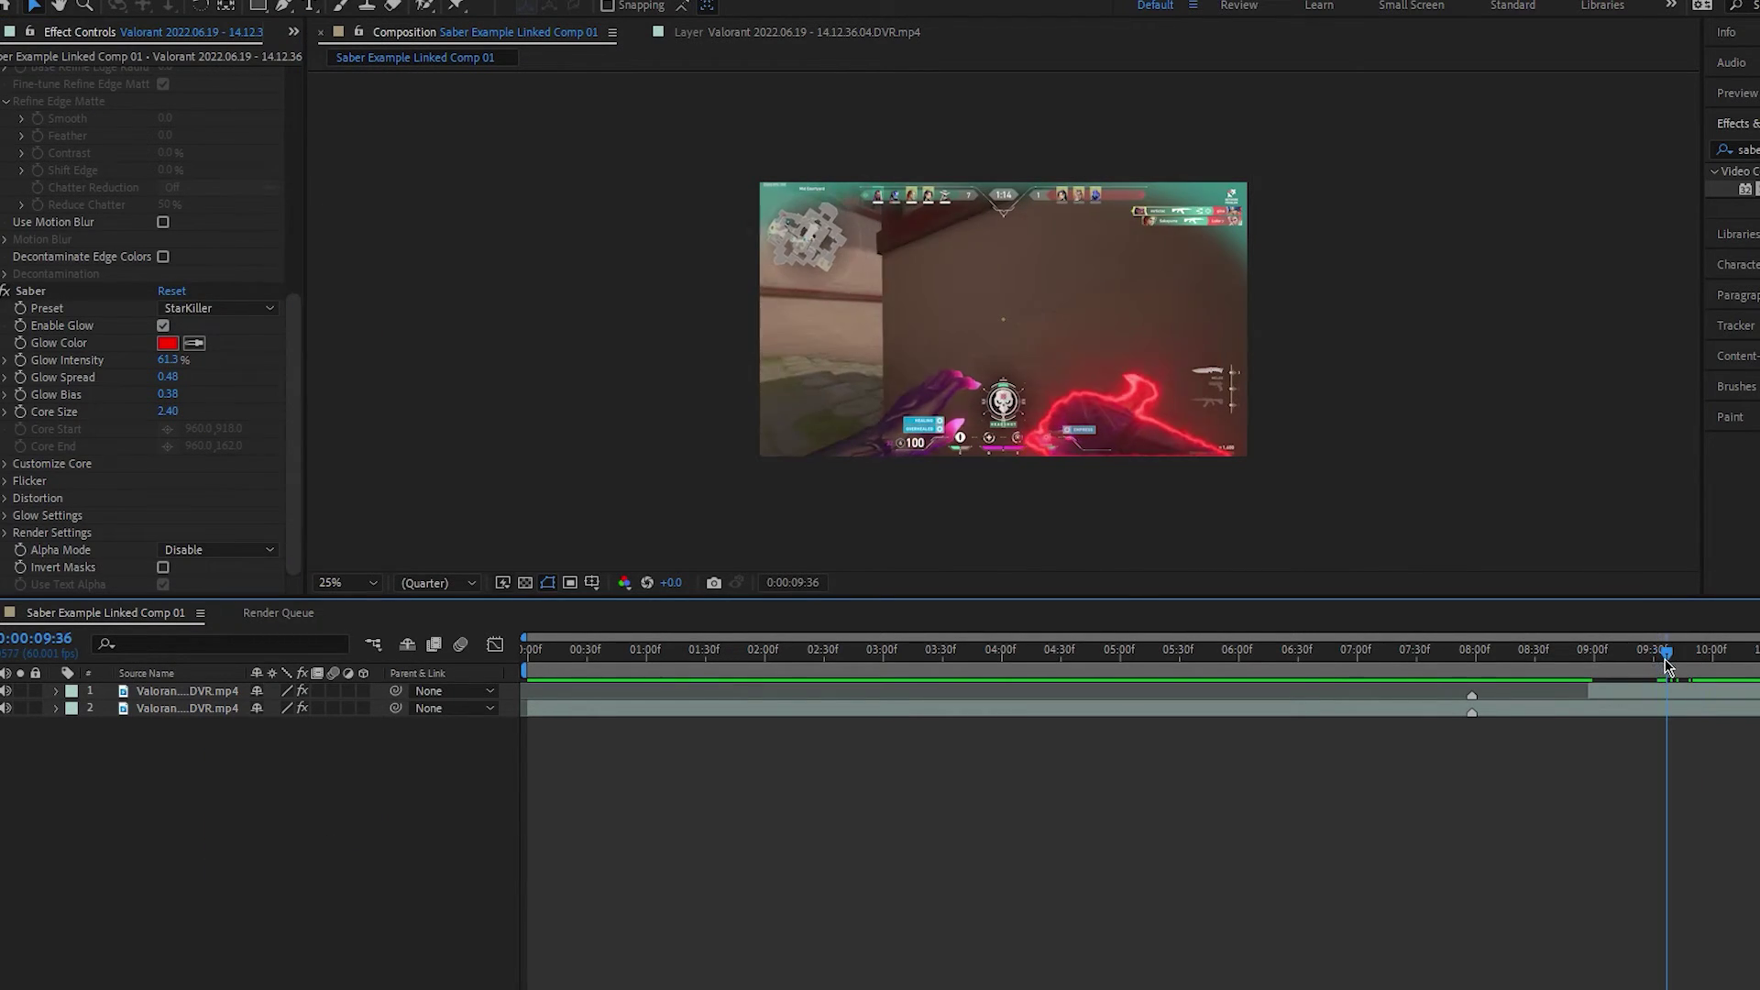
{"action": "left_click_drag", "start_coordinate": [1665, 659], "coordinate": [1671, 659]}
{"action": "key", "text": "space"}
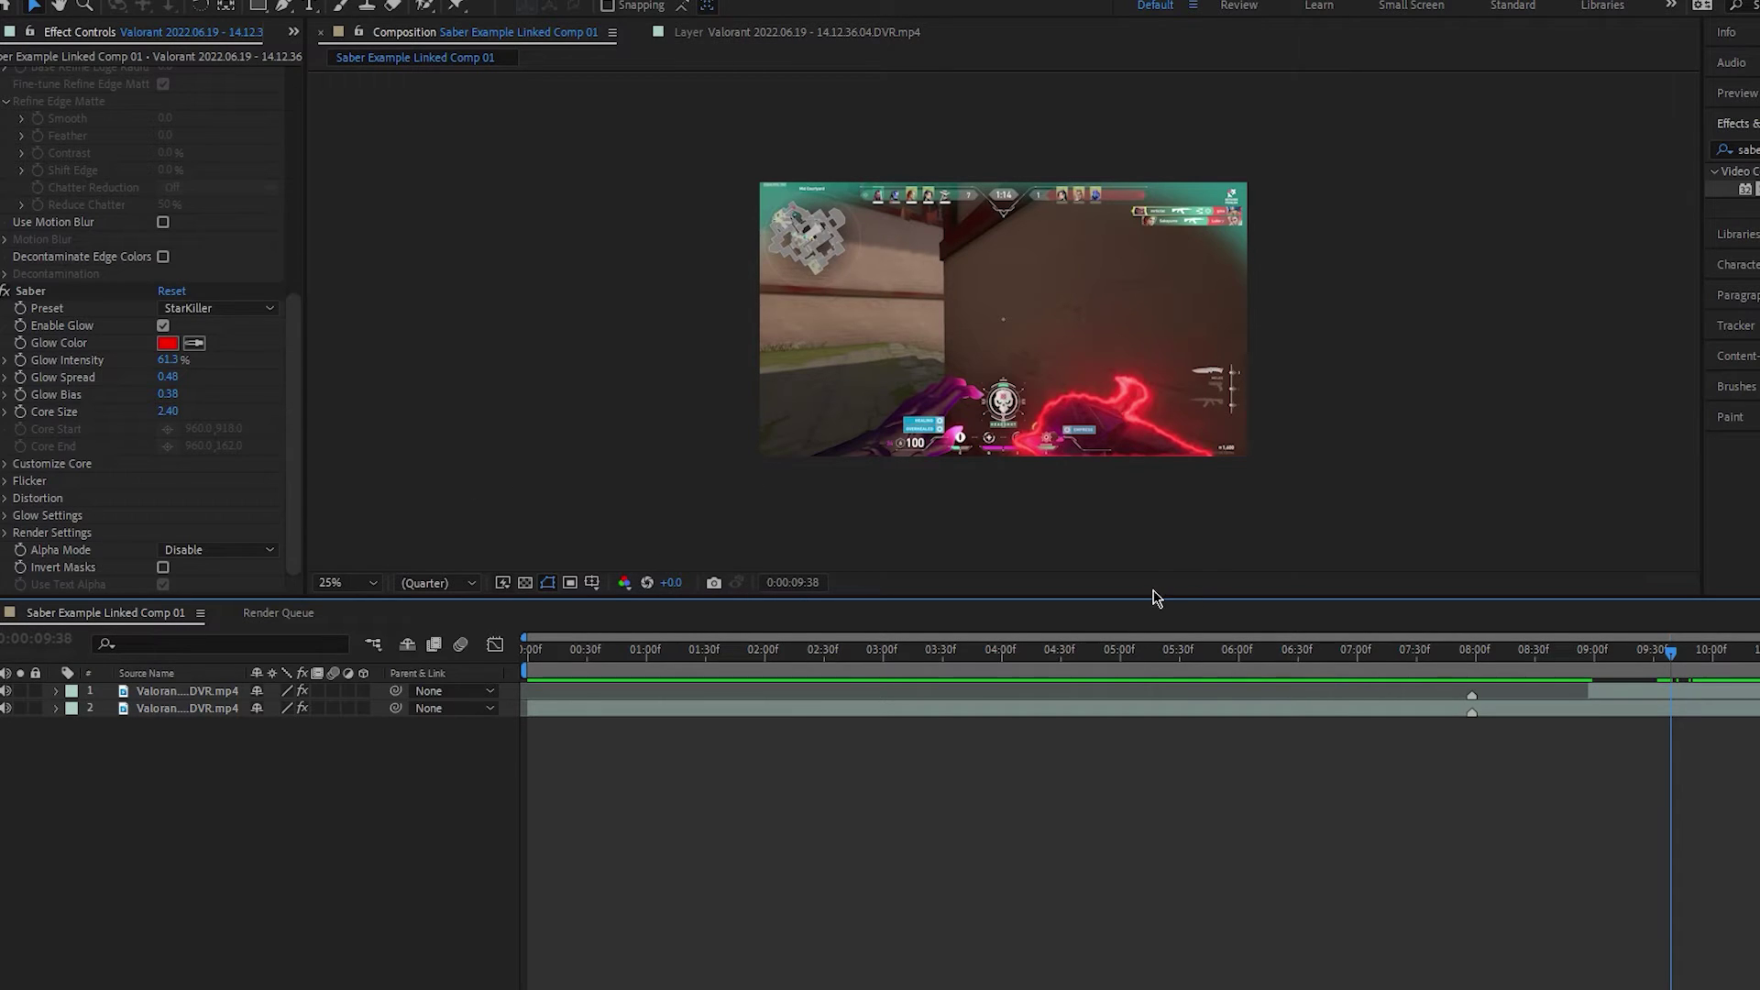
- Try the GhostBuster, Burning and Patronus presets in turn for the Saber effect to compare their glow styles
{"action": "left_click", "coordinate": [246, 310]}
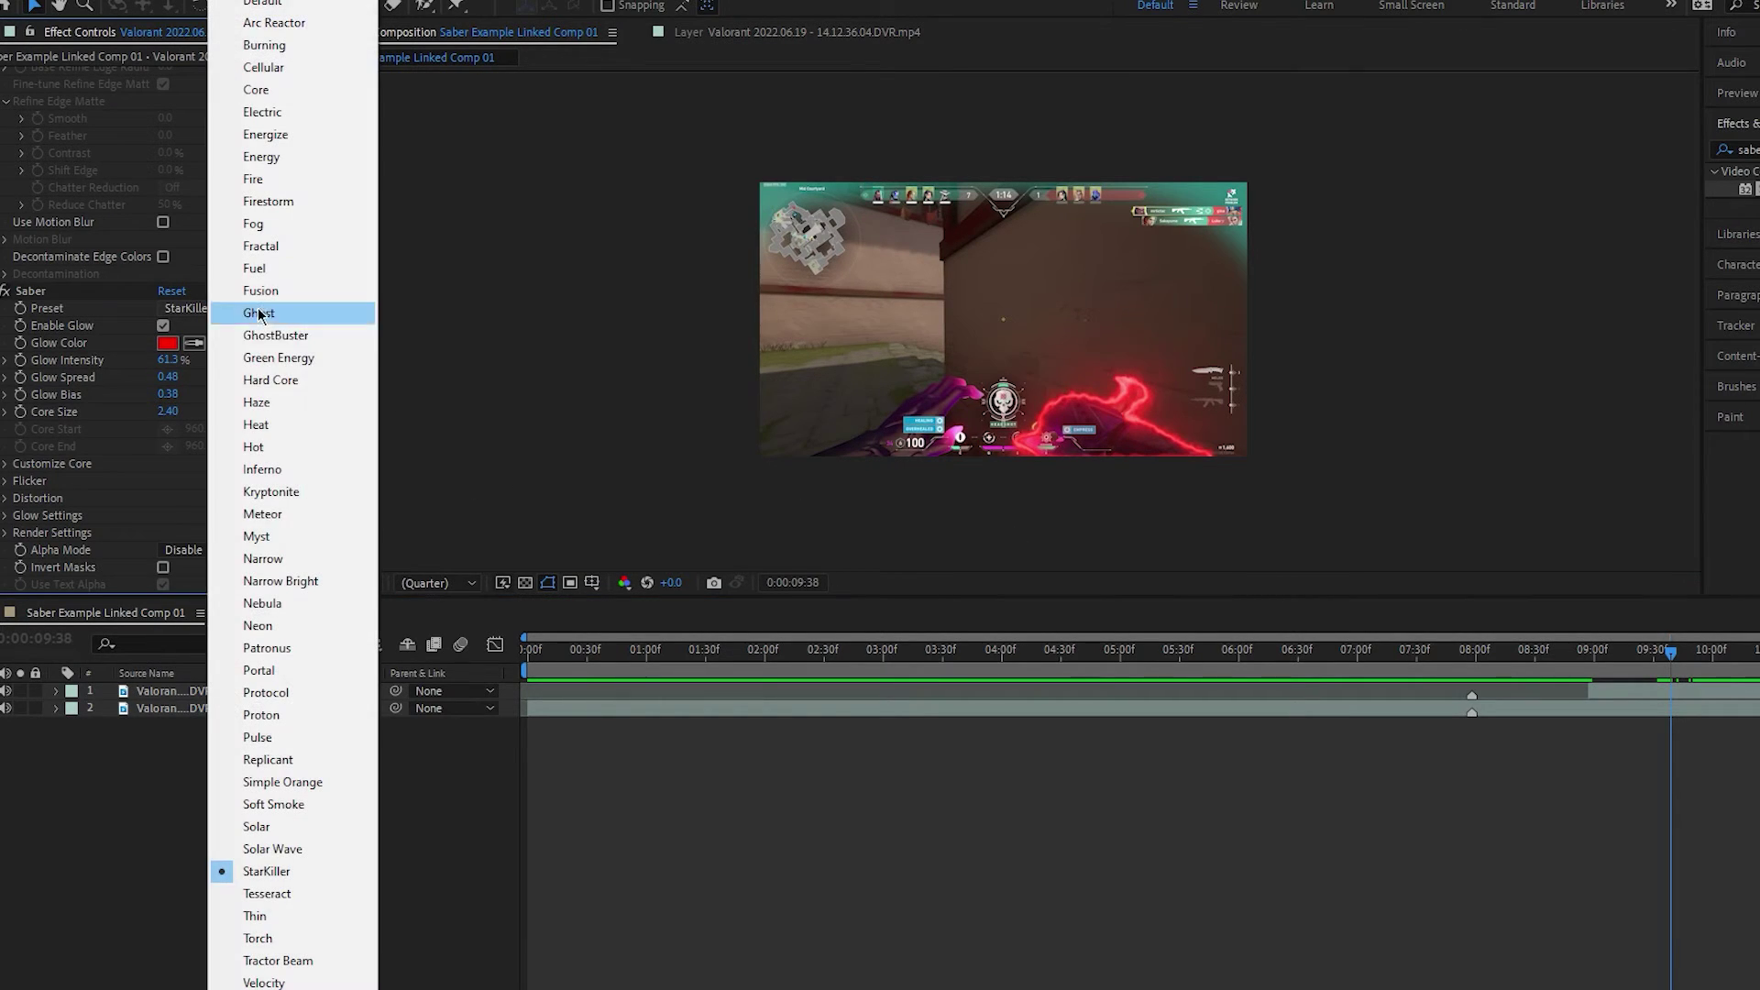
{"action": "left_click", "coordinate": [311, 338]}
{"action": "left_click", "coordinate": [1041, 817]}
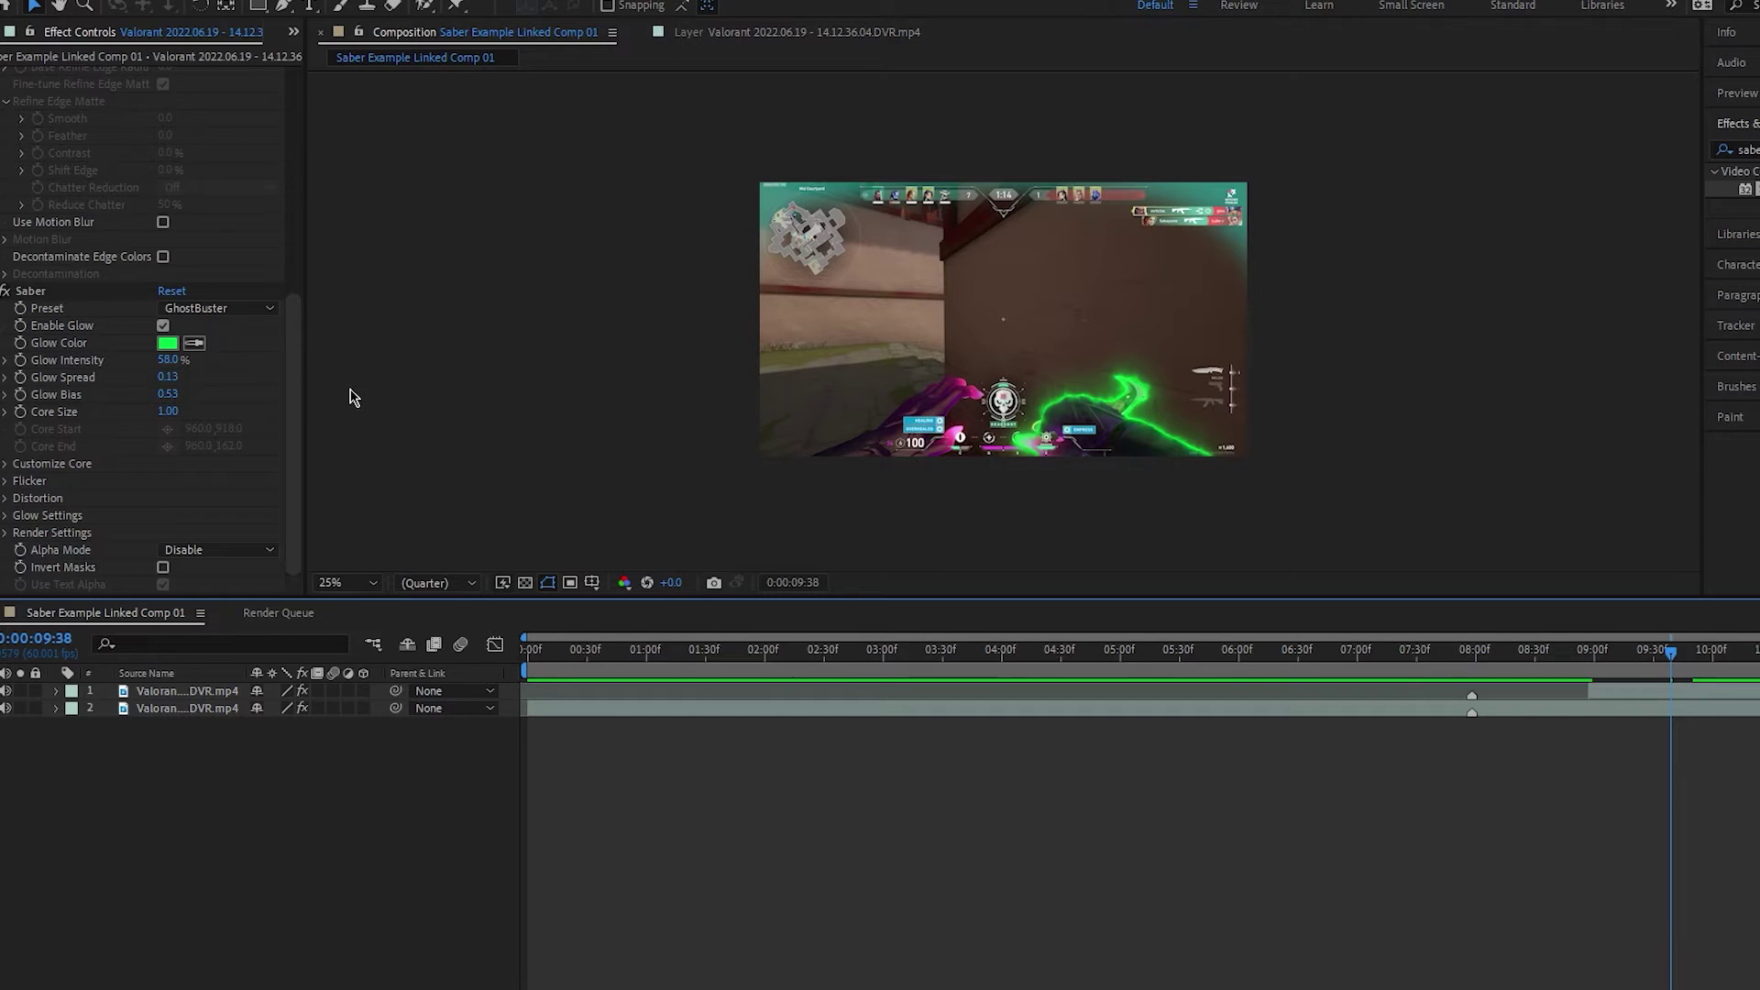
{"action": "left_click", "coordinate": [240, 312]}
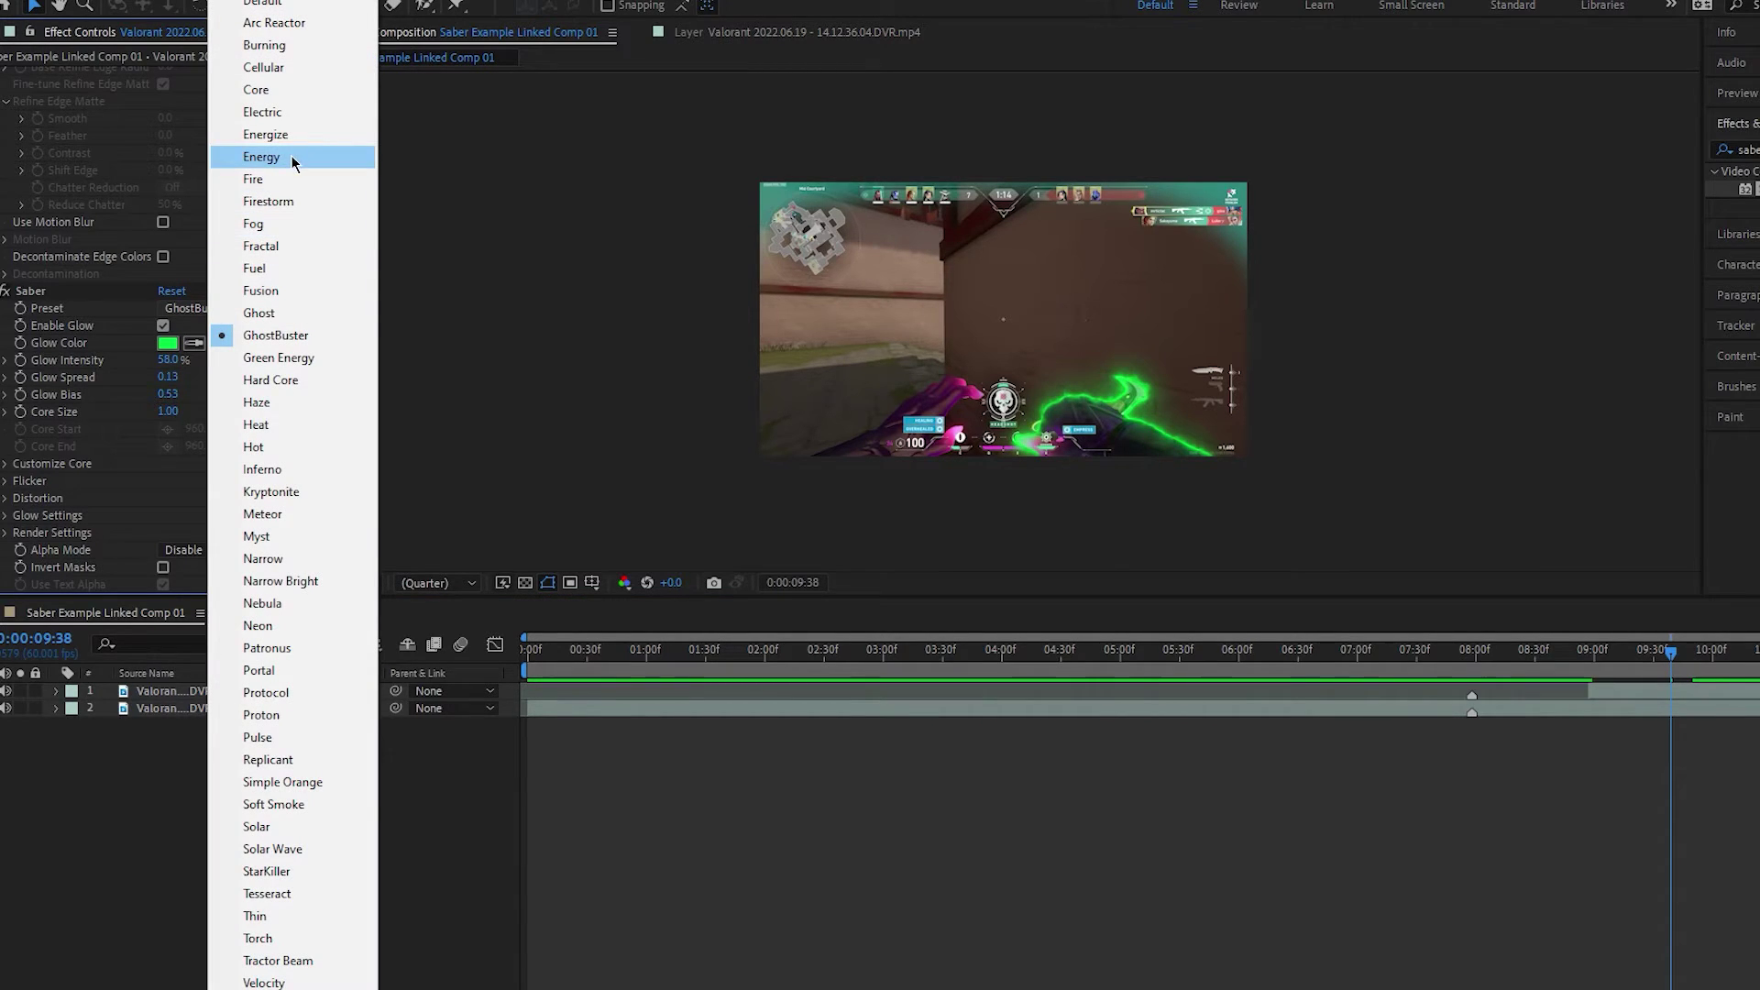
{"action": "left_click", "coordinate": [327, 47]}
{"action": "left_click", "coordinate": [692, 747]}
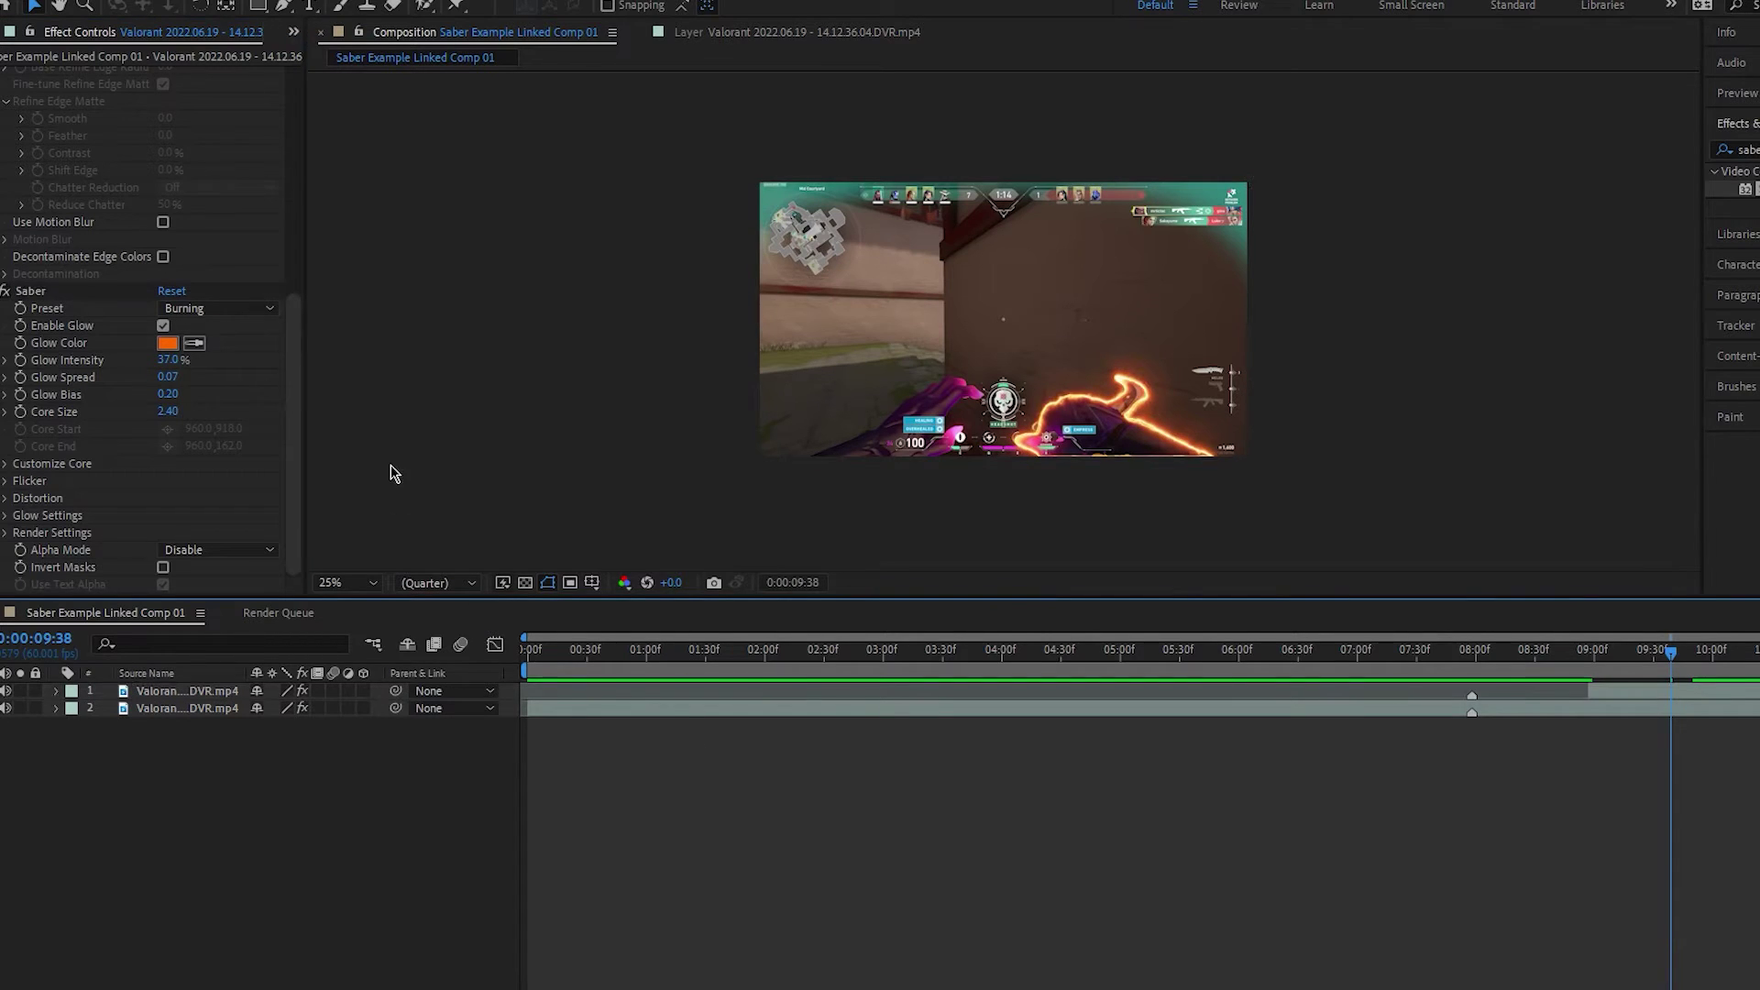
{"action": "left_click", "coordinate": [231, 312]}
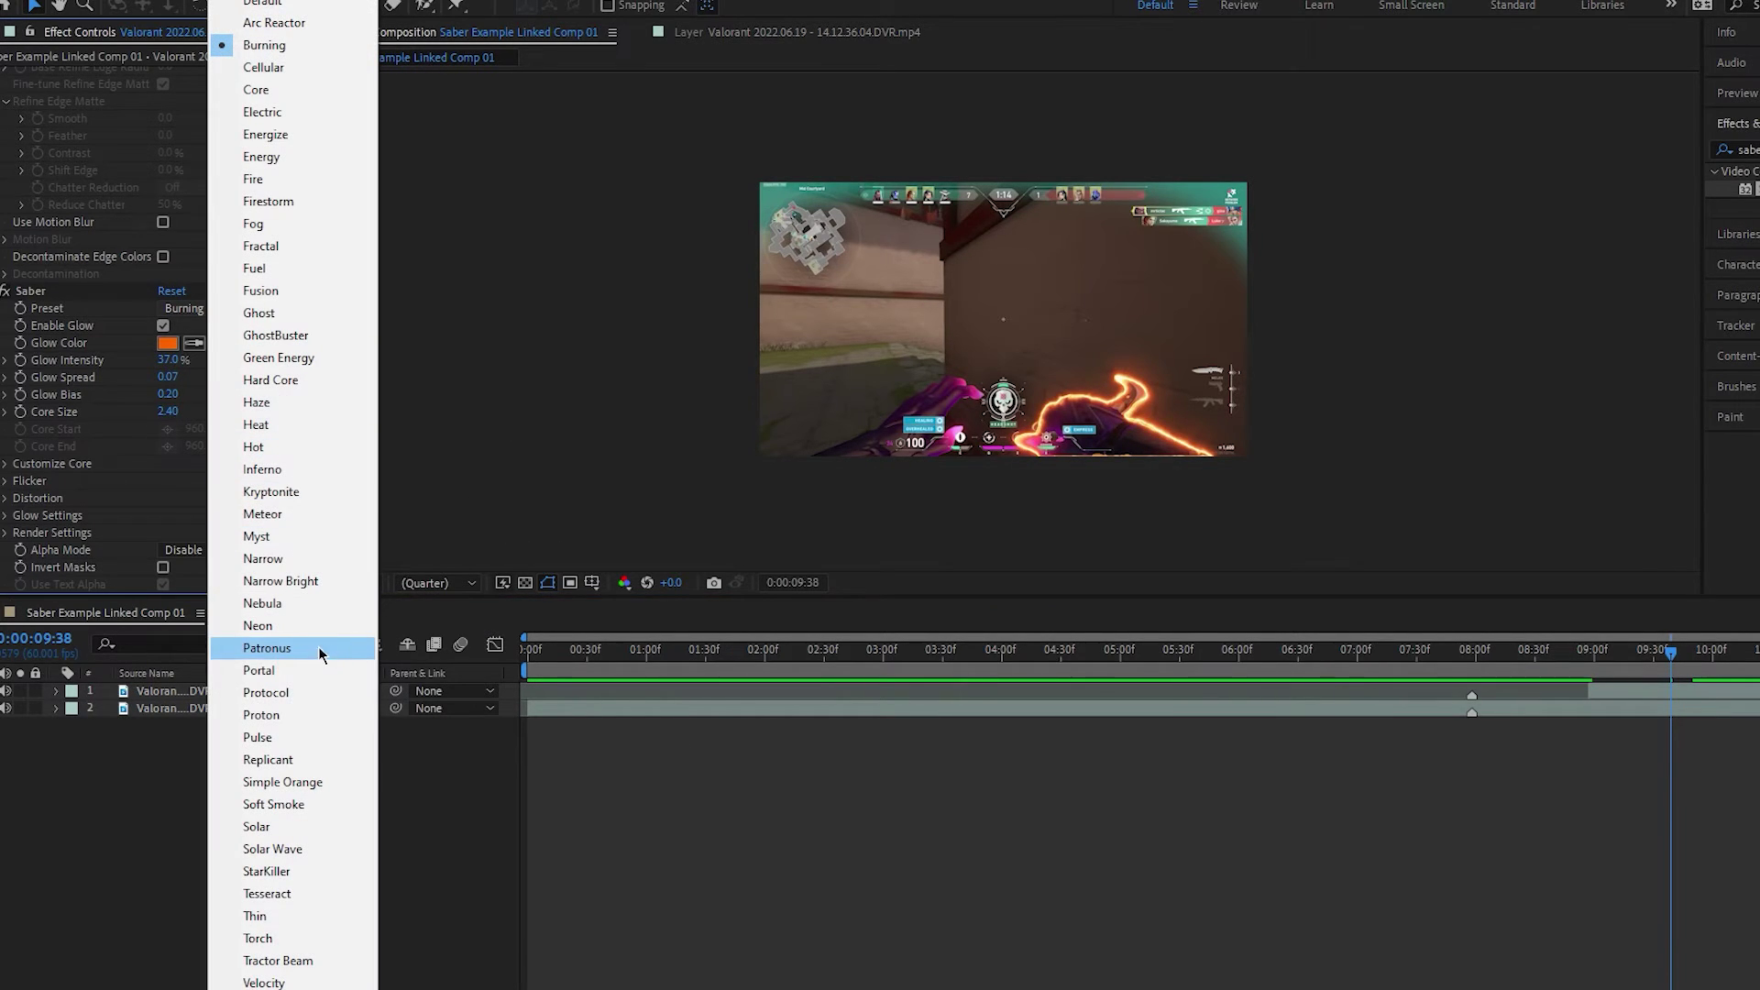
{"action": "left_click", "coordinate": [295, 654]}
{"action": "left_click", "coordinate": [813, 867]}
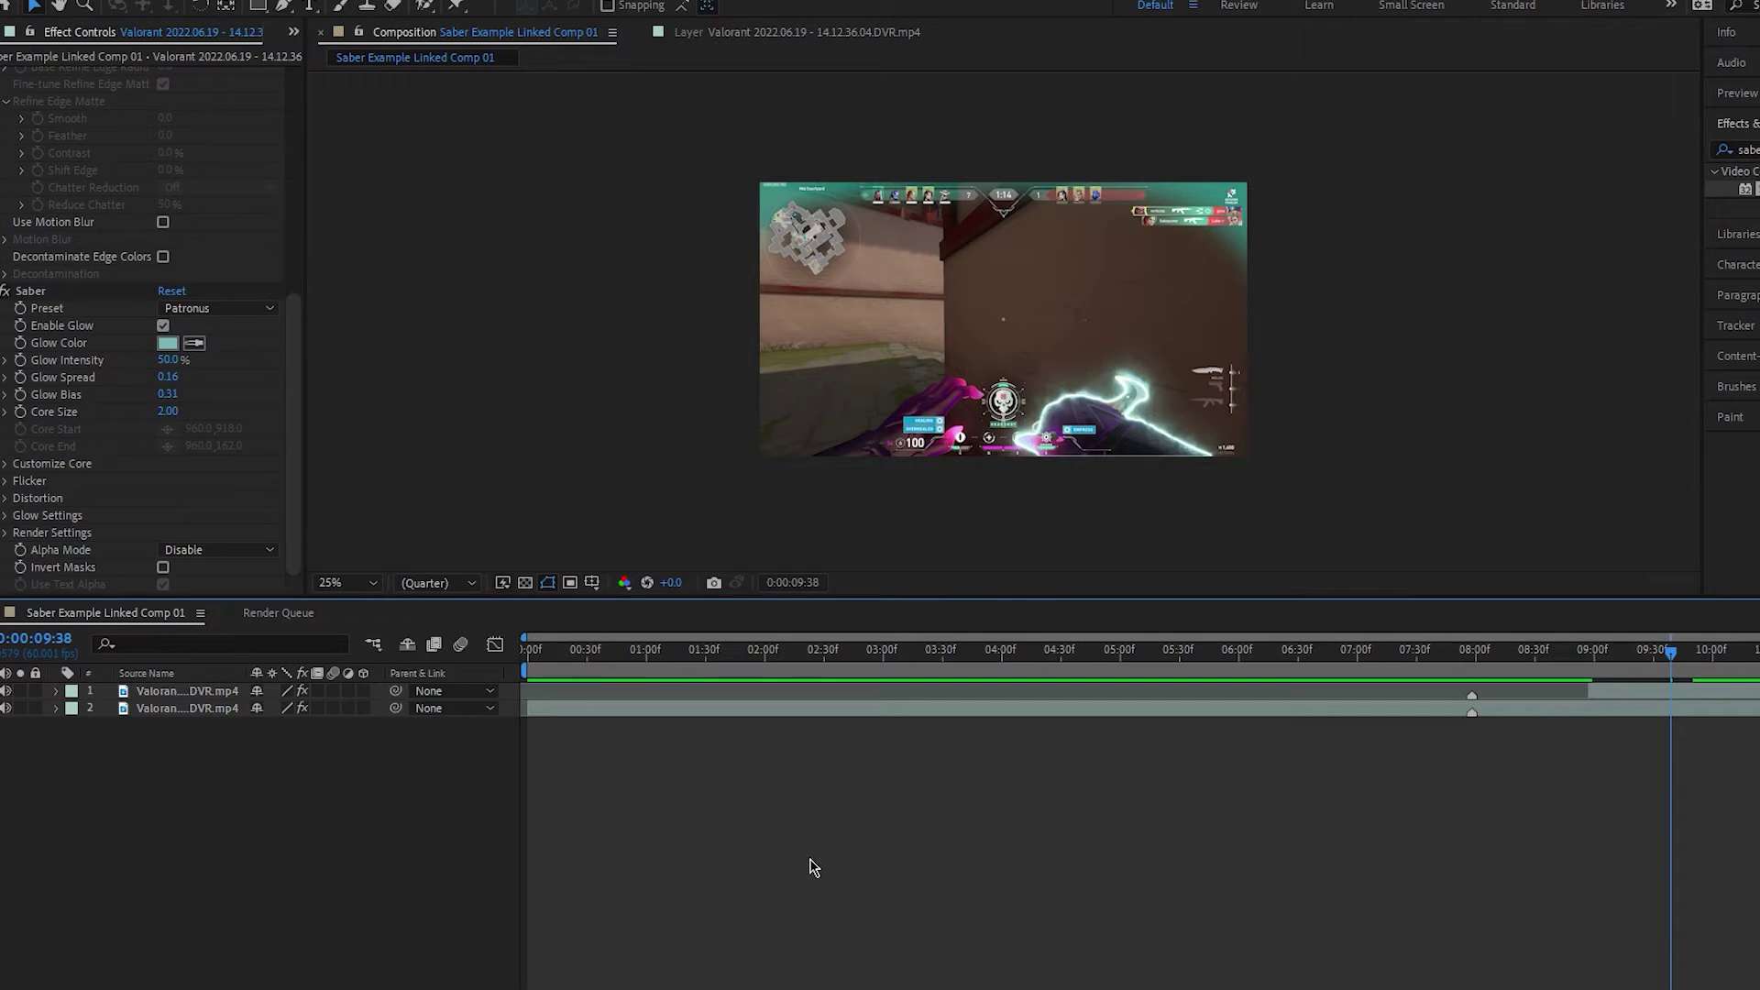
- Apply the Myst preset to the Saber effect and set its glow colour to magenta-purple DE01FF
{"action": "left_click", "coordinate": [213, 312]}
{"action": "left_click", "coordinate": [256, 536]}
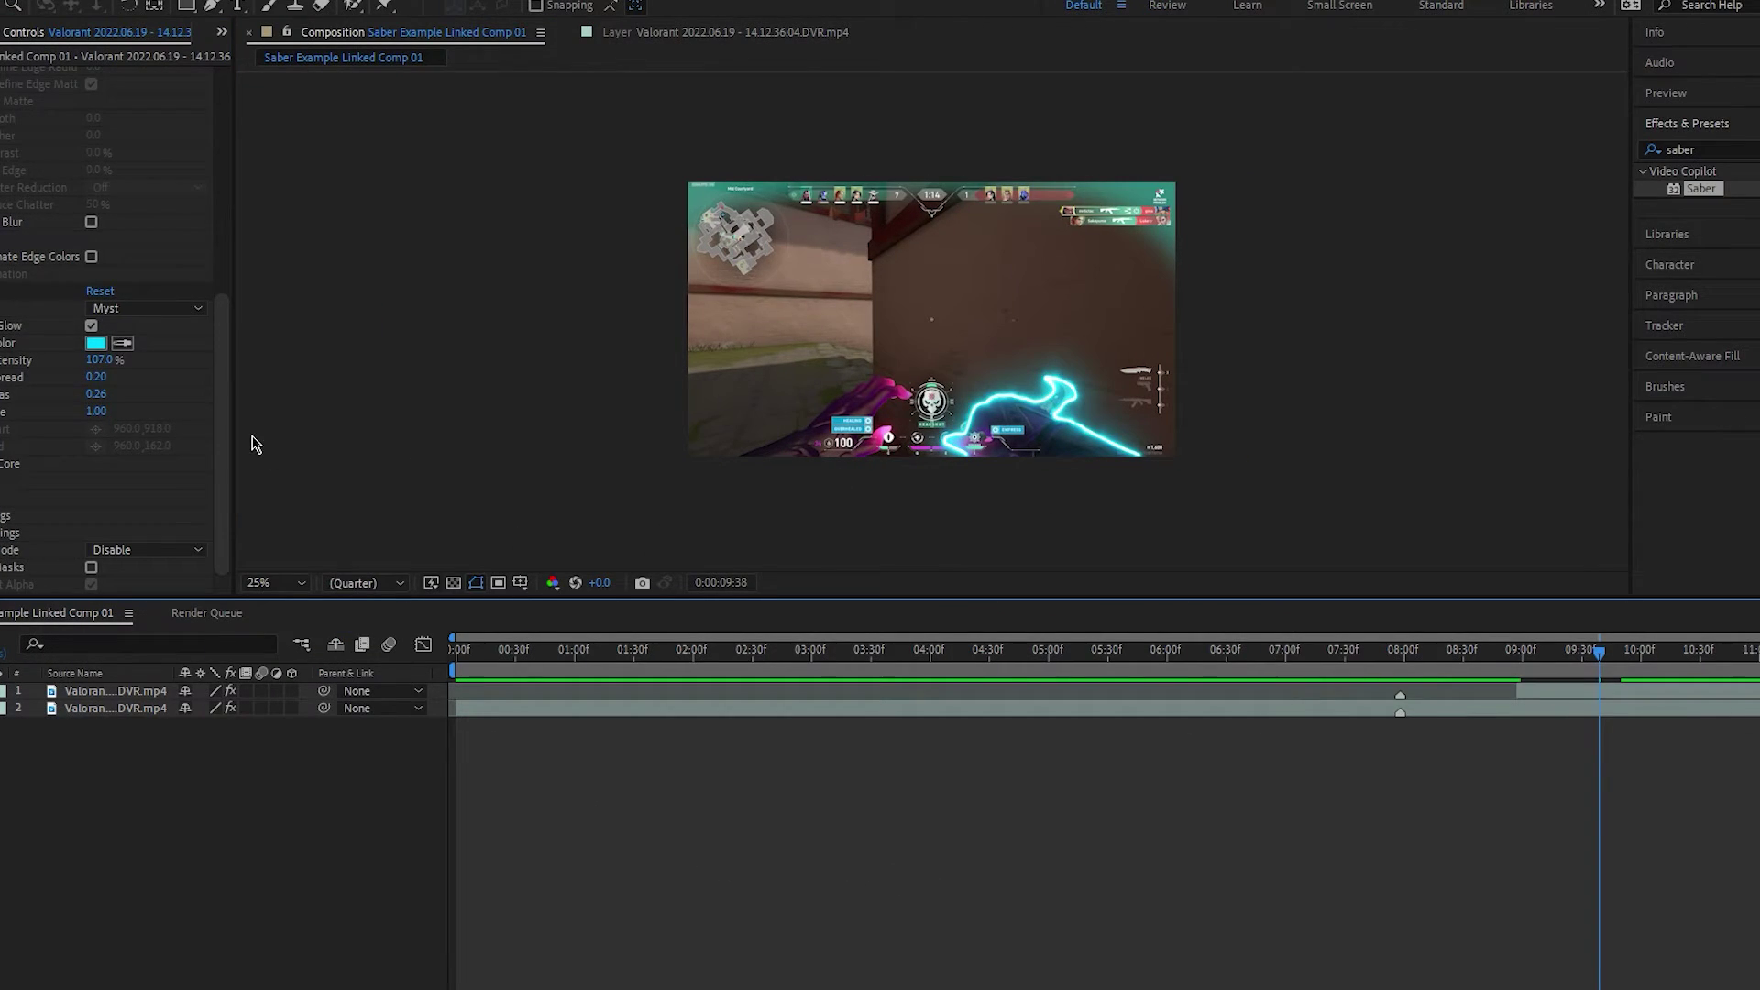
{"action": "left_click", "coordinate": [96, 343]}
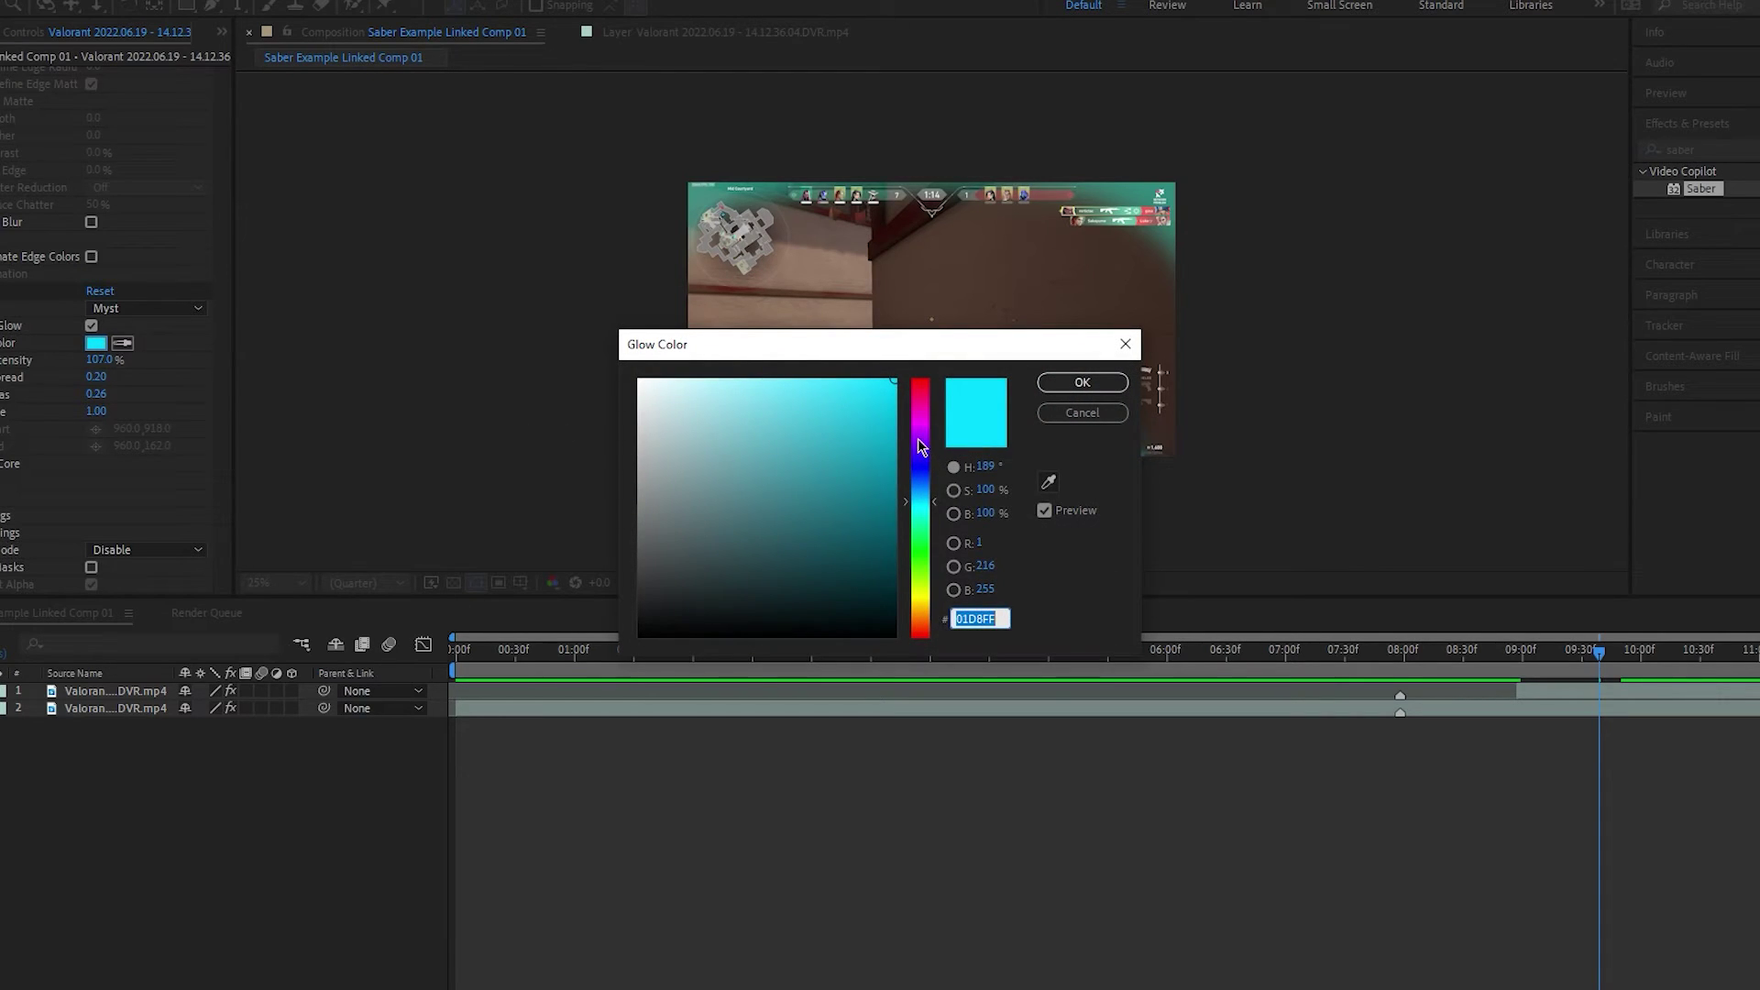
{"action": "left_click_drag", "start_coordinate": [919, 439], "coordinate": [923, 427]}
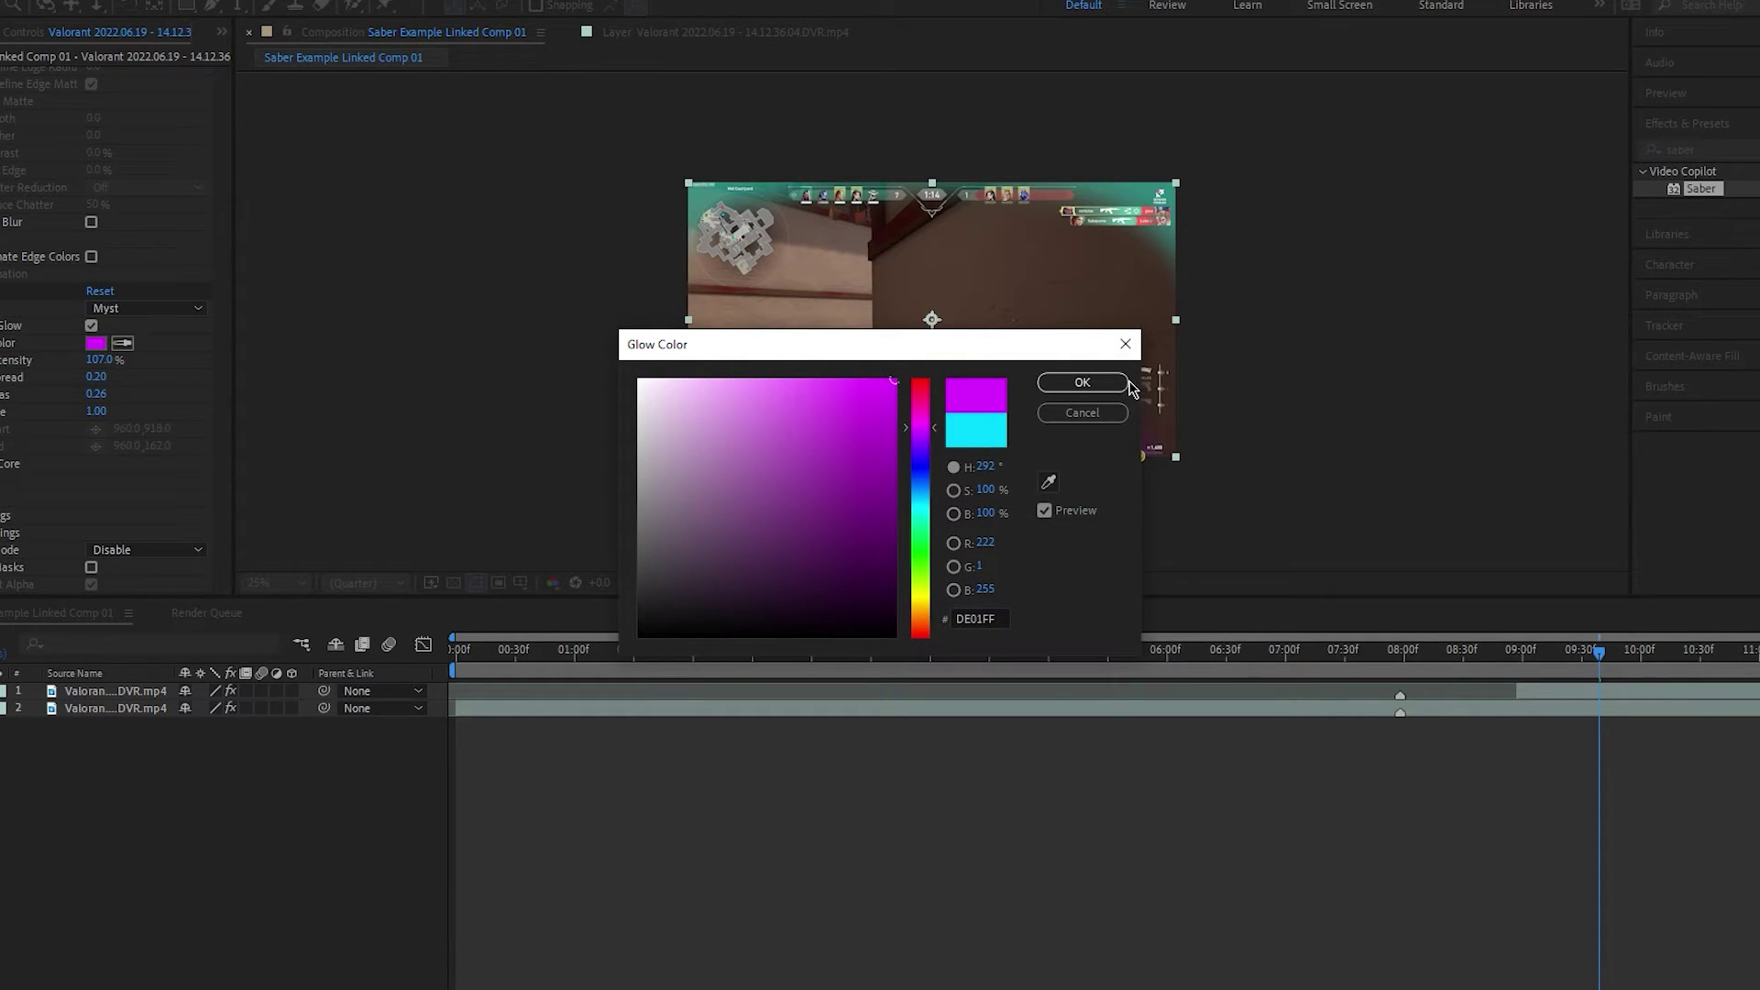
{"action": "left_click", "coordinate": [1079, 380]}
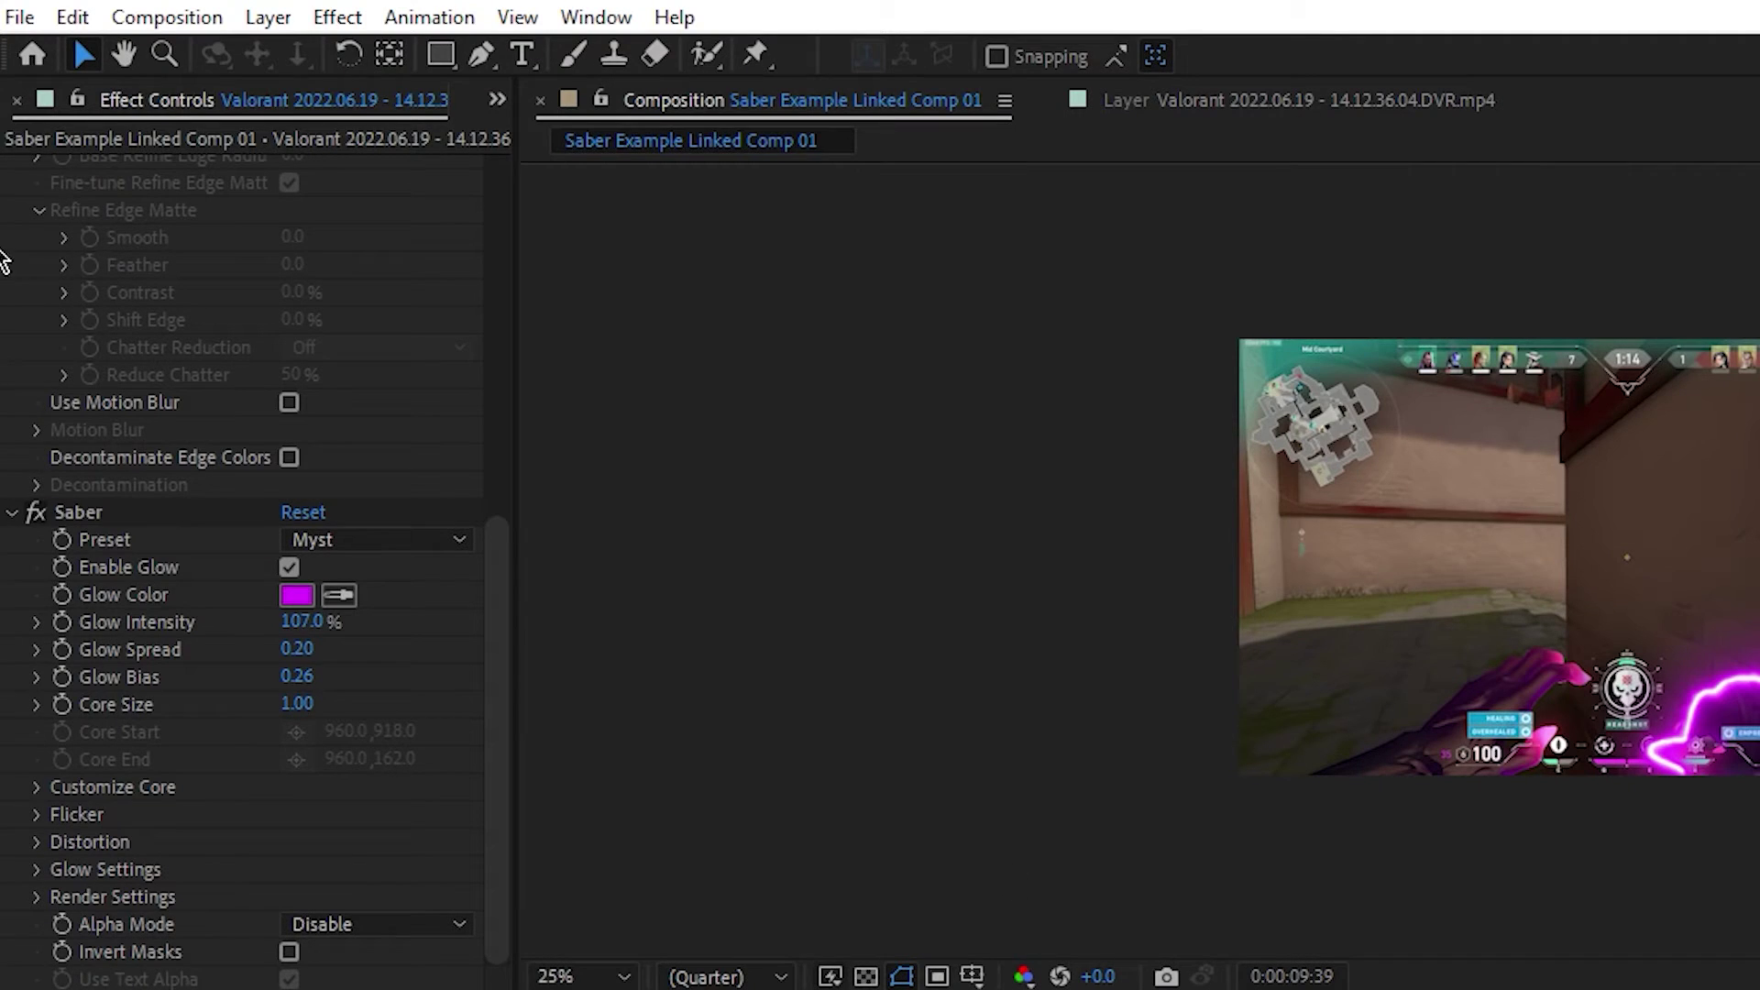
- Add the composition to the Render Queue and accept QuickTime as the format in its output module settings
{"action": "left_click", "coordinate": [20, 18]}
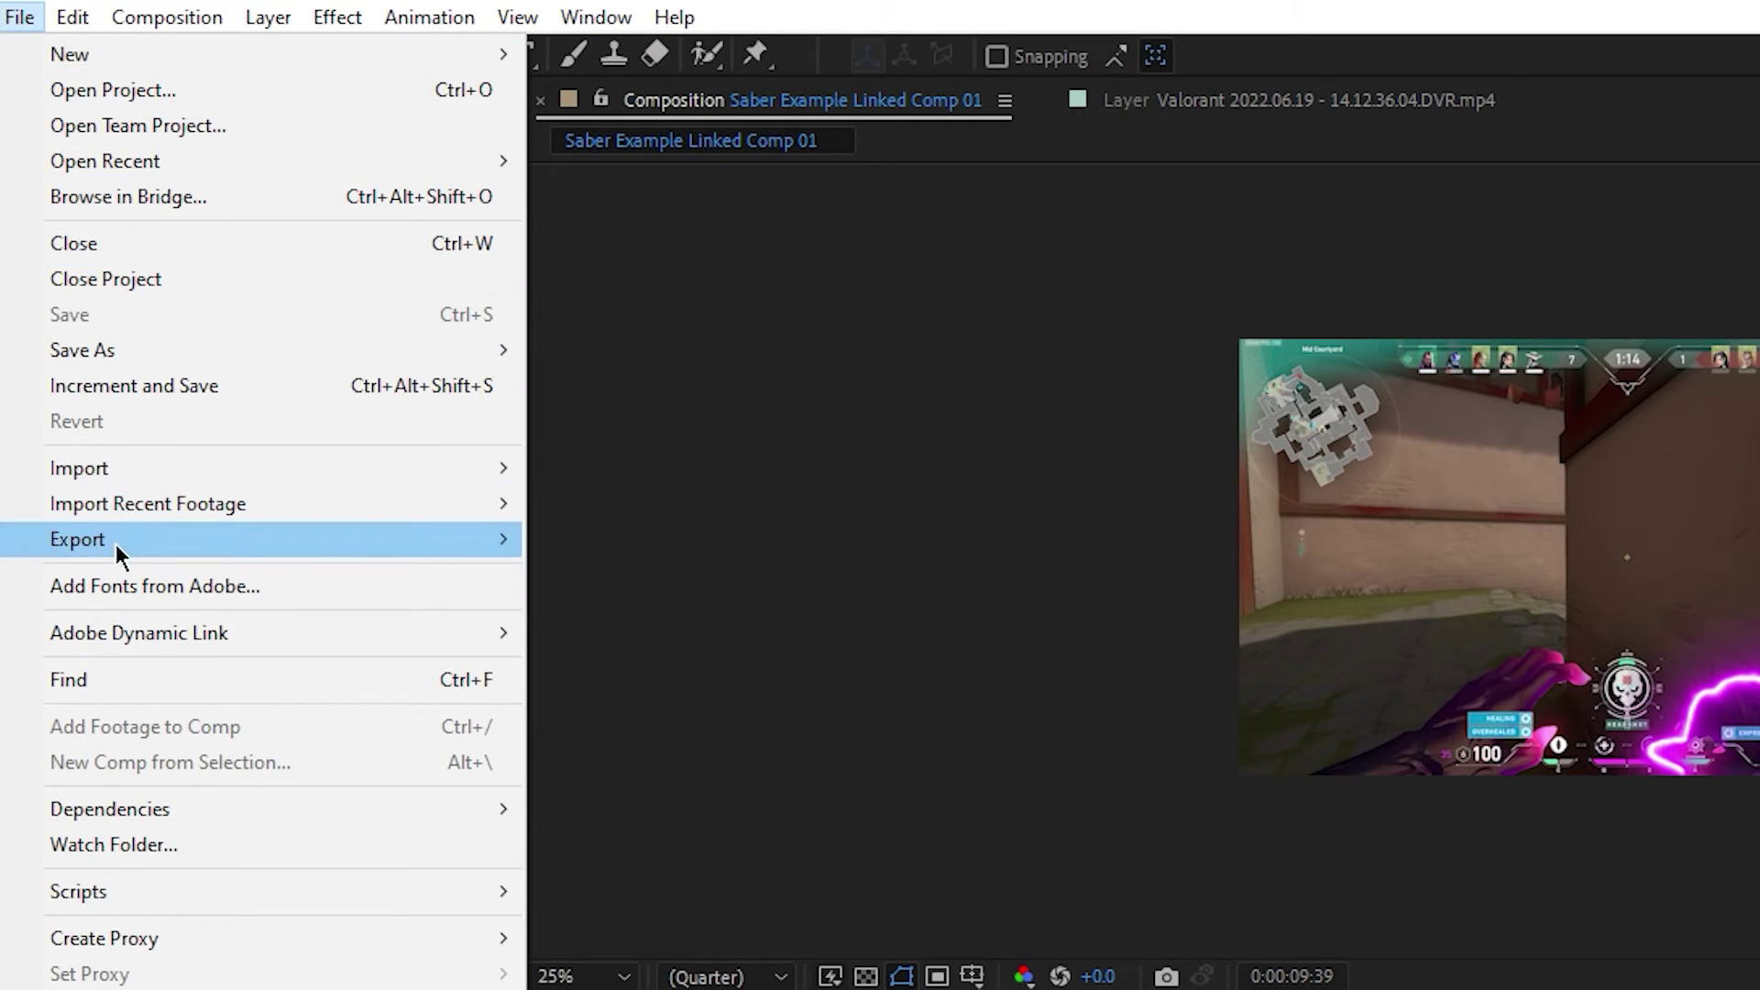
{"action": "mouse_move", "coordinate": [355, 554]}
{"action": "left_click", "coordinate": [689, 576]}
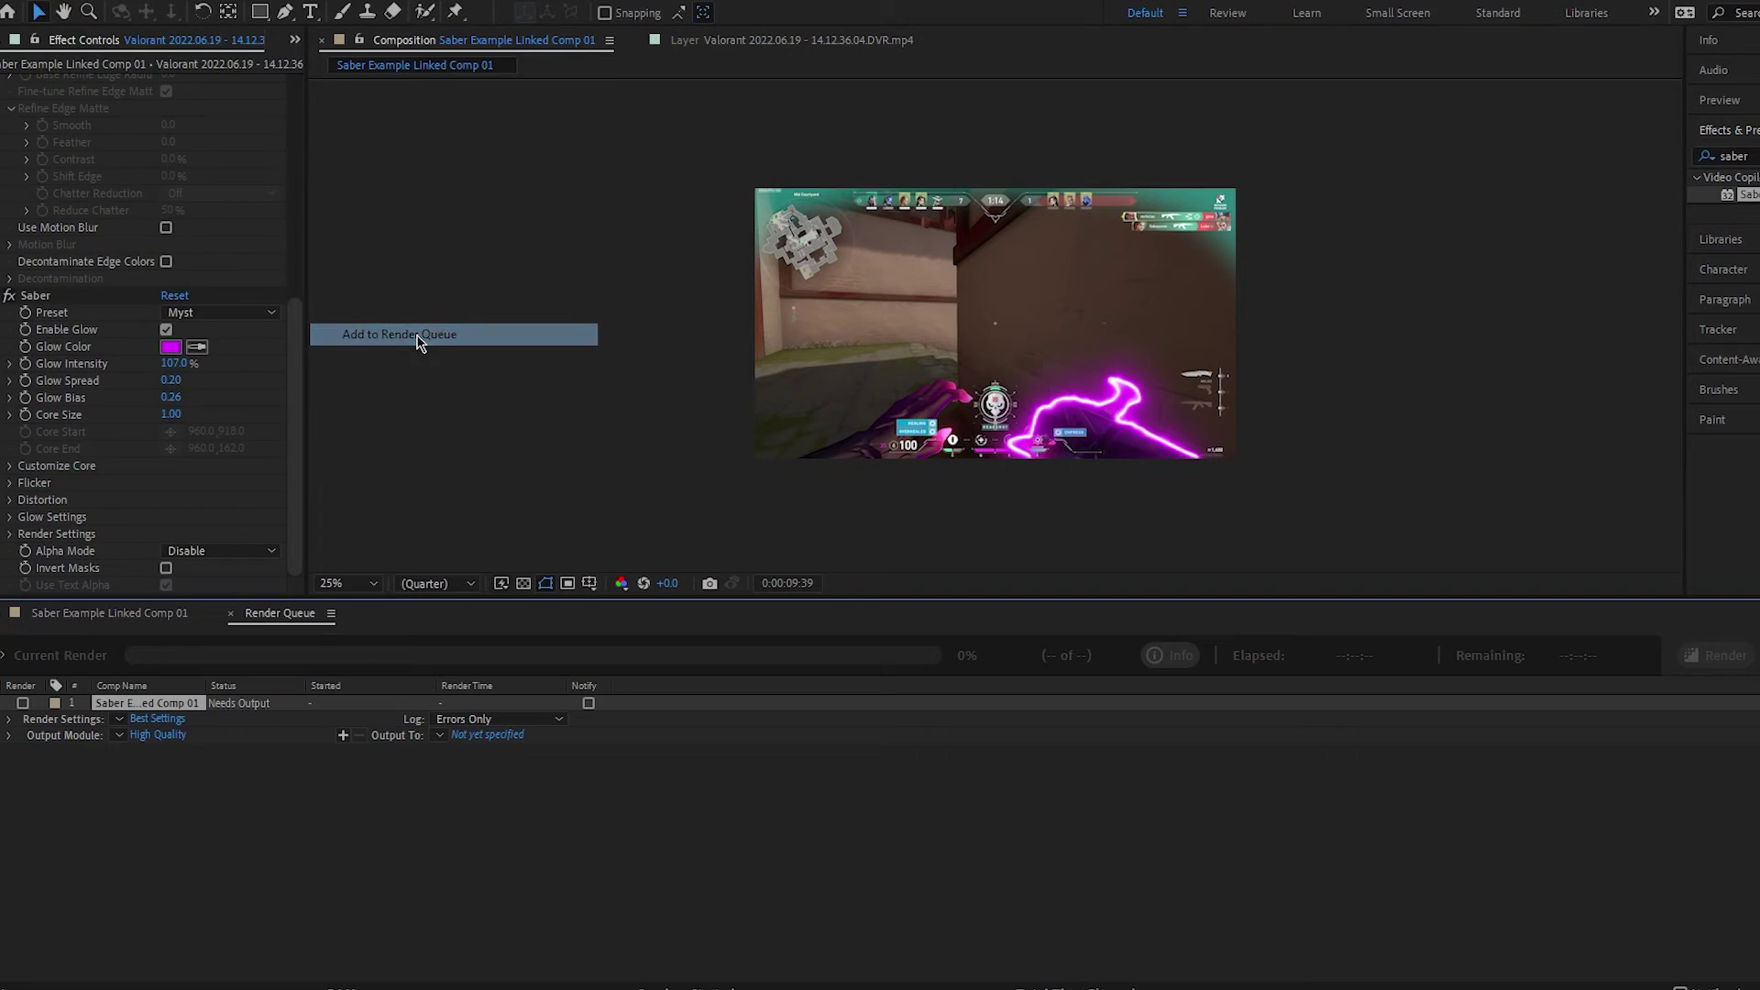
{"action": "left_click", "coordinate": [158, 736]}
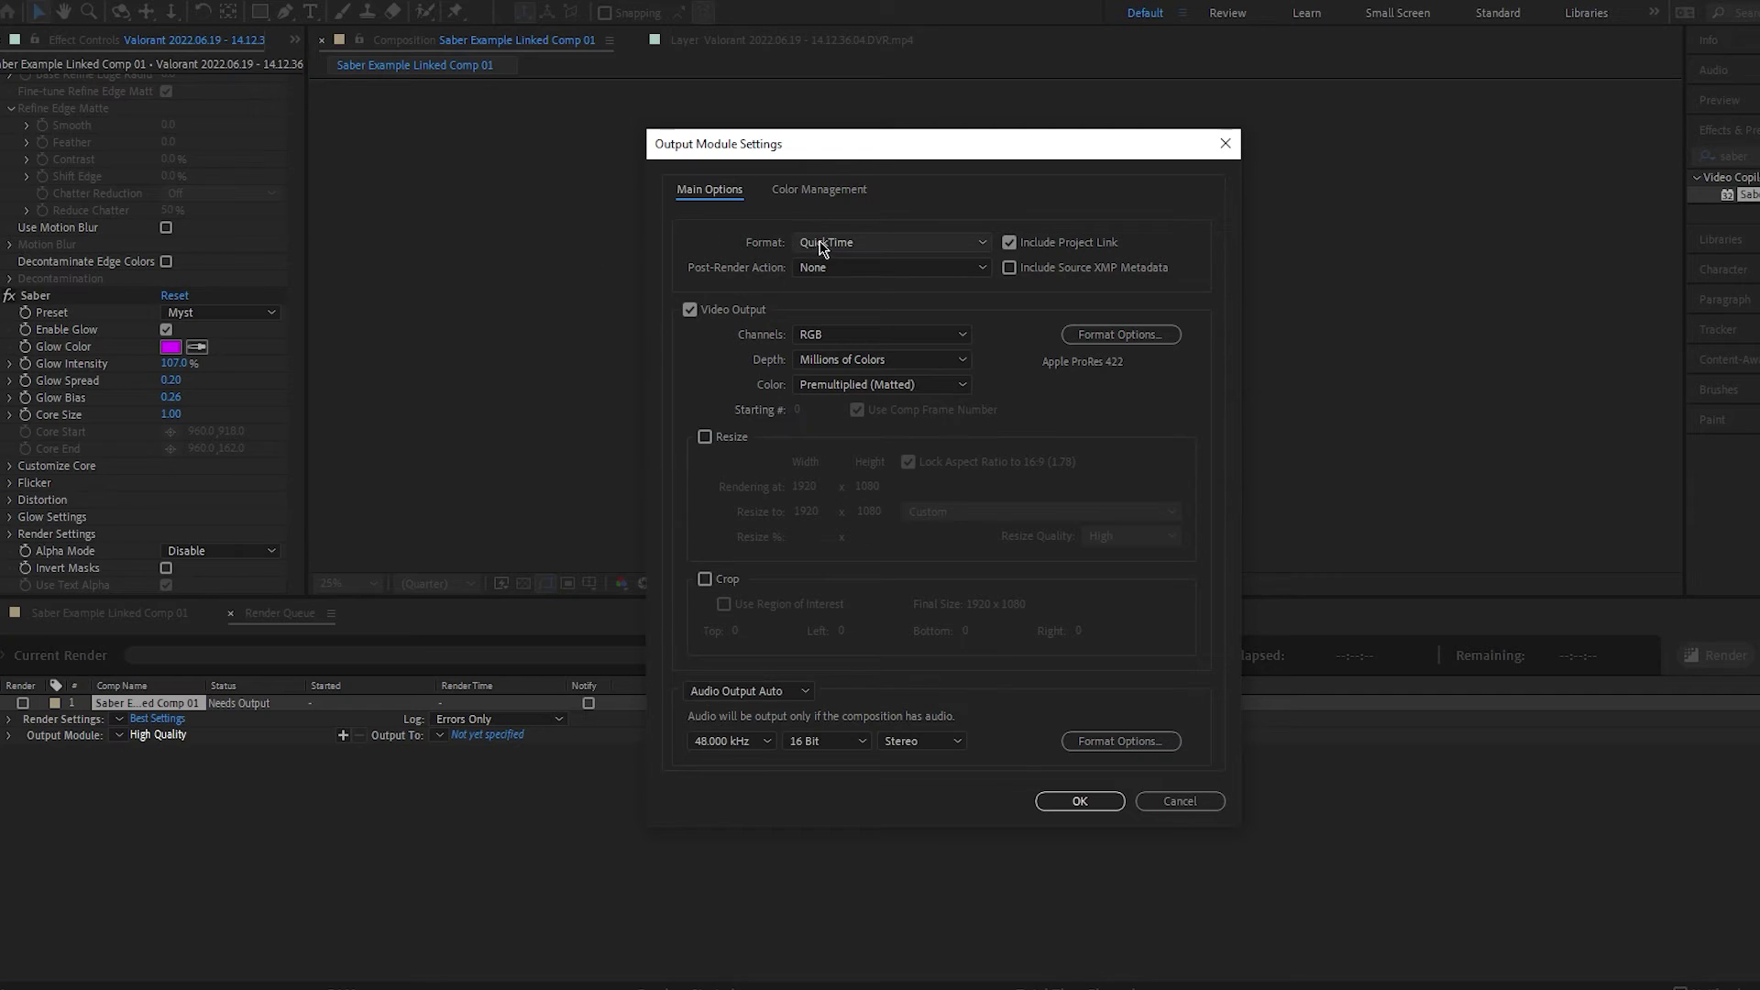
{"action": "left_click", "coordinate": [1081, 803]}
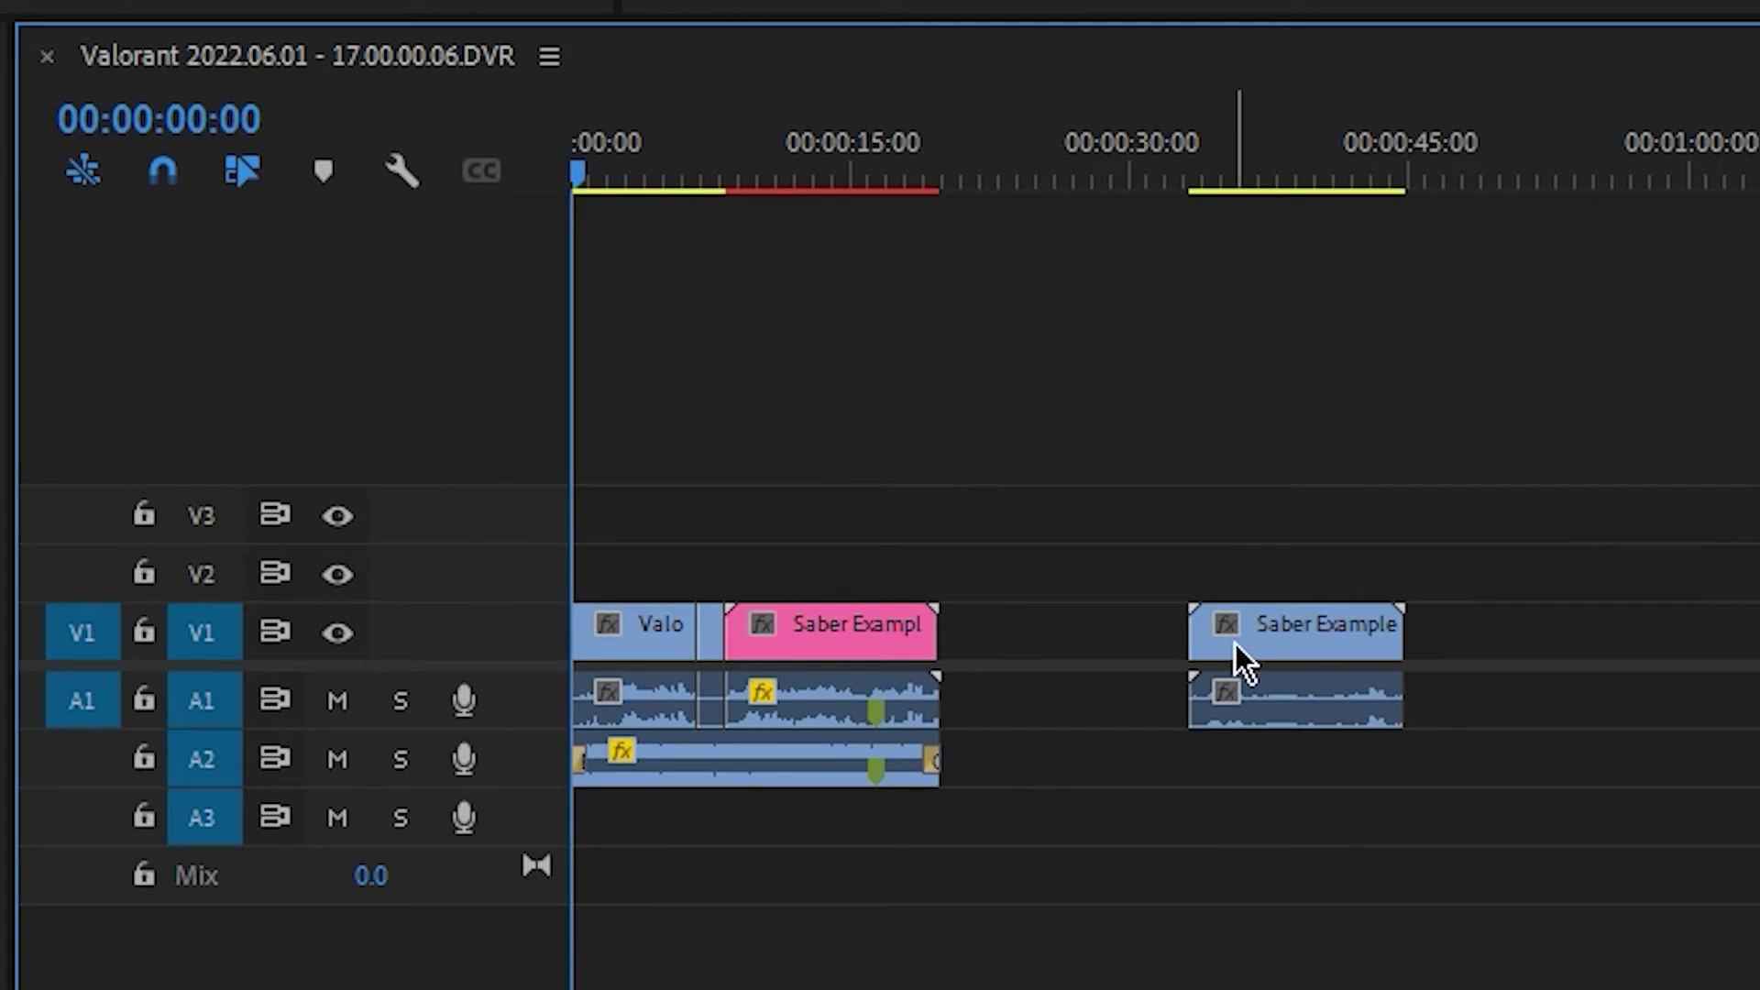
- In Premiere Pro, delete only the audio of the rendered Saber clip and place its video over the pink linked comp clip on V1
{"action": "left_click", "coordinate": [1263, 635]}
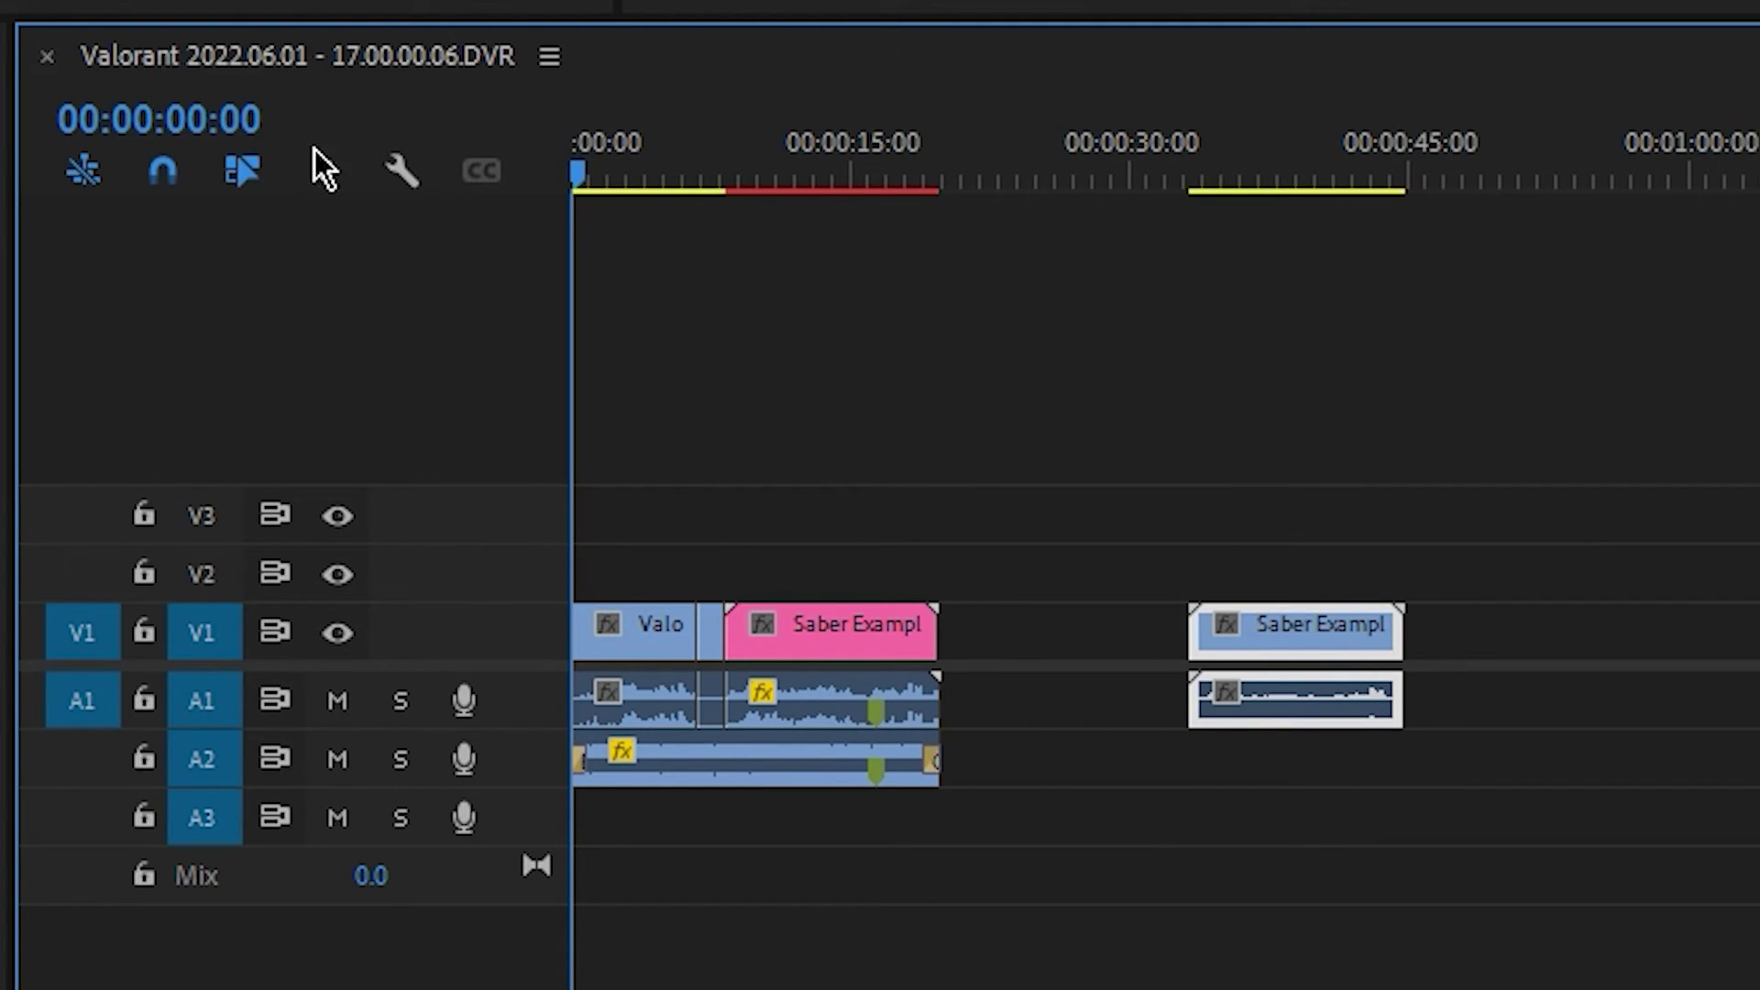
{"action": "left_click", "coordinate": [250, 172]}
{"action": "left_click", "coordinate": [997, 392]}
{"action": "left_click", "coordinate": [1298, 708]}
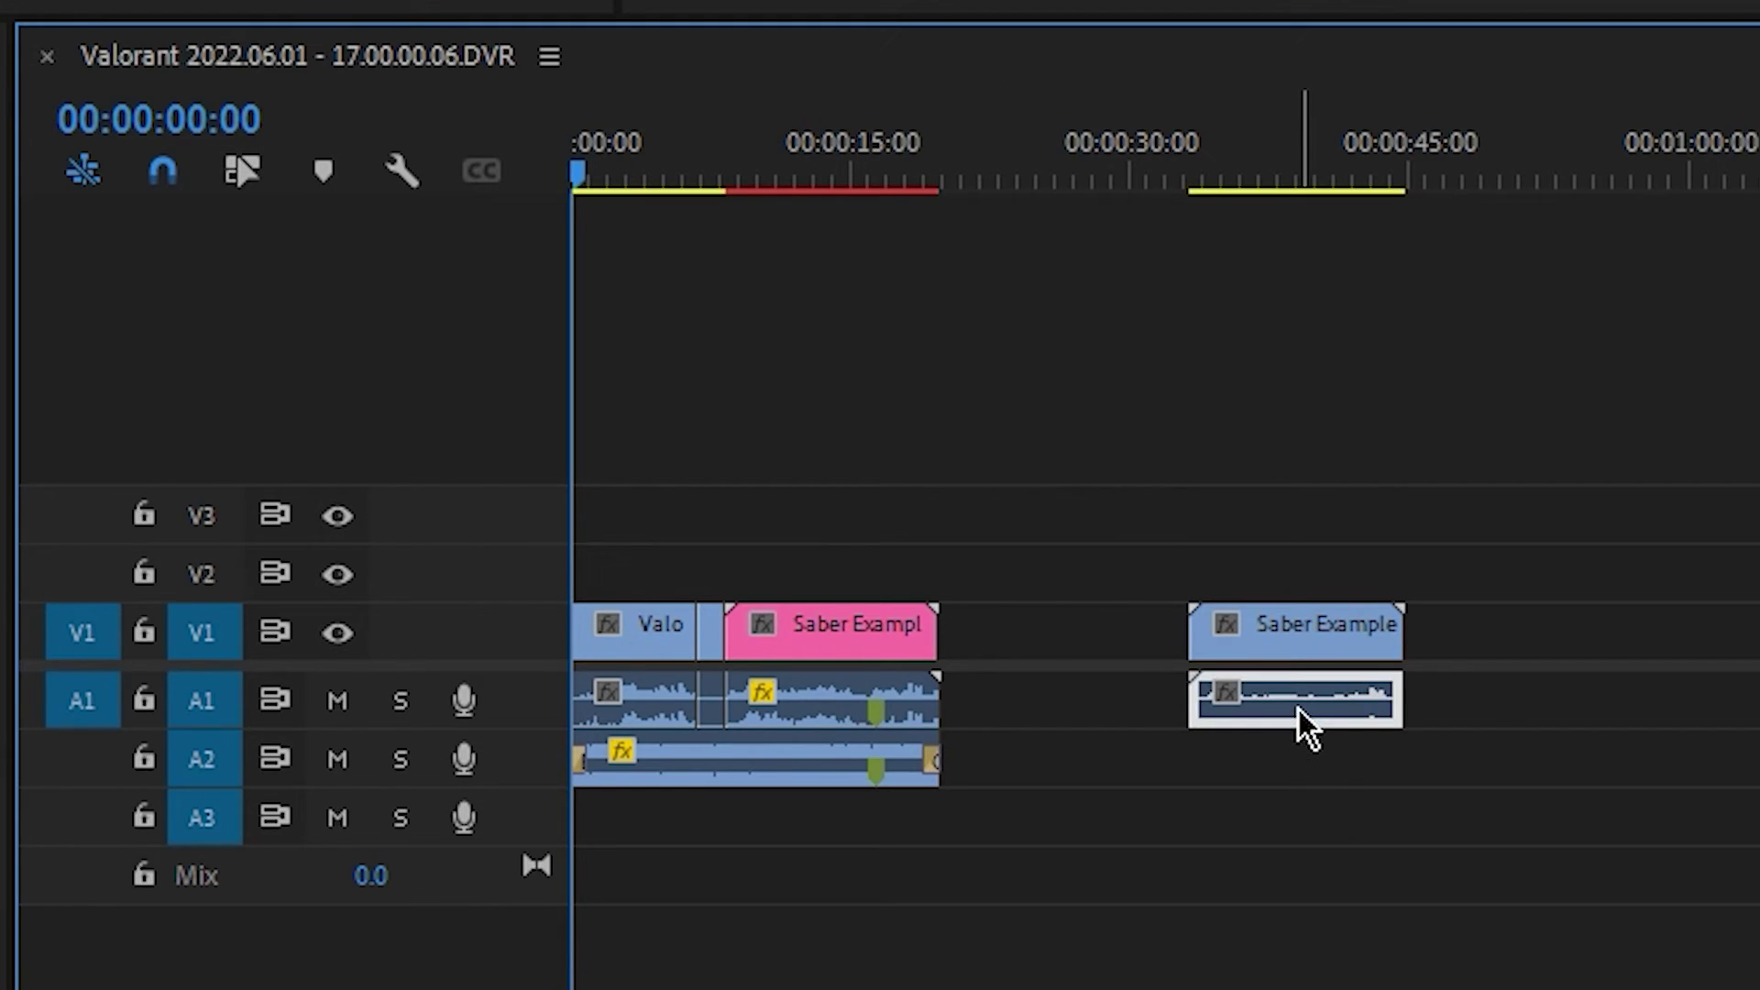
{"action": "key", "text": "Delete"}
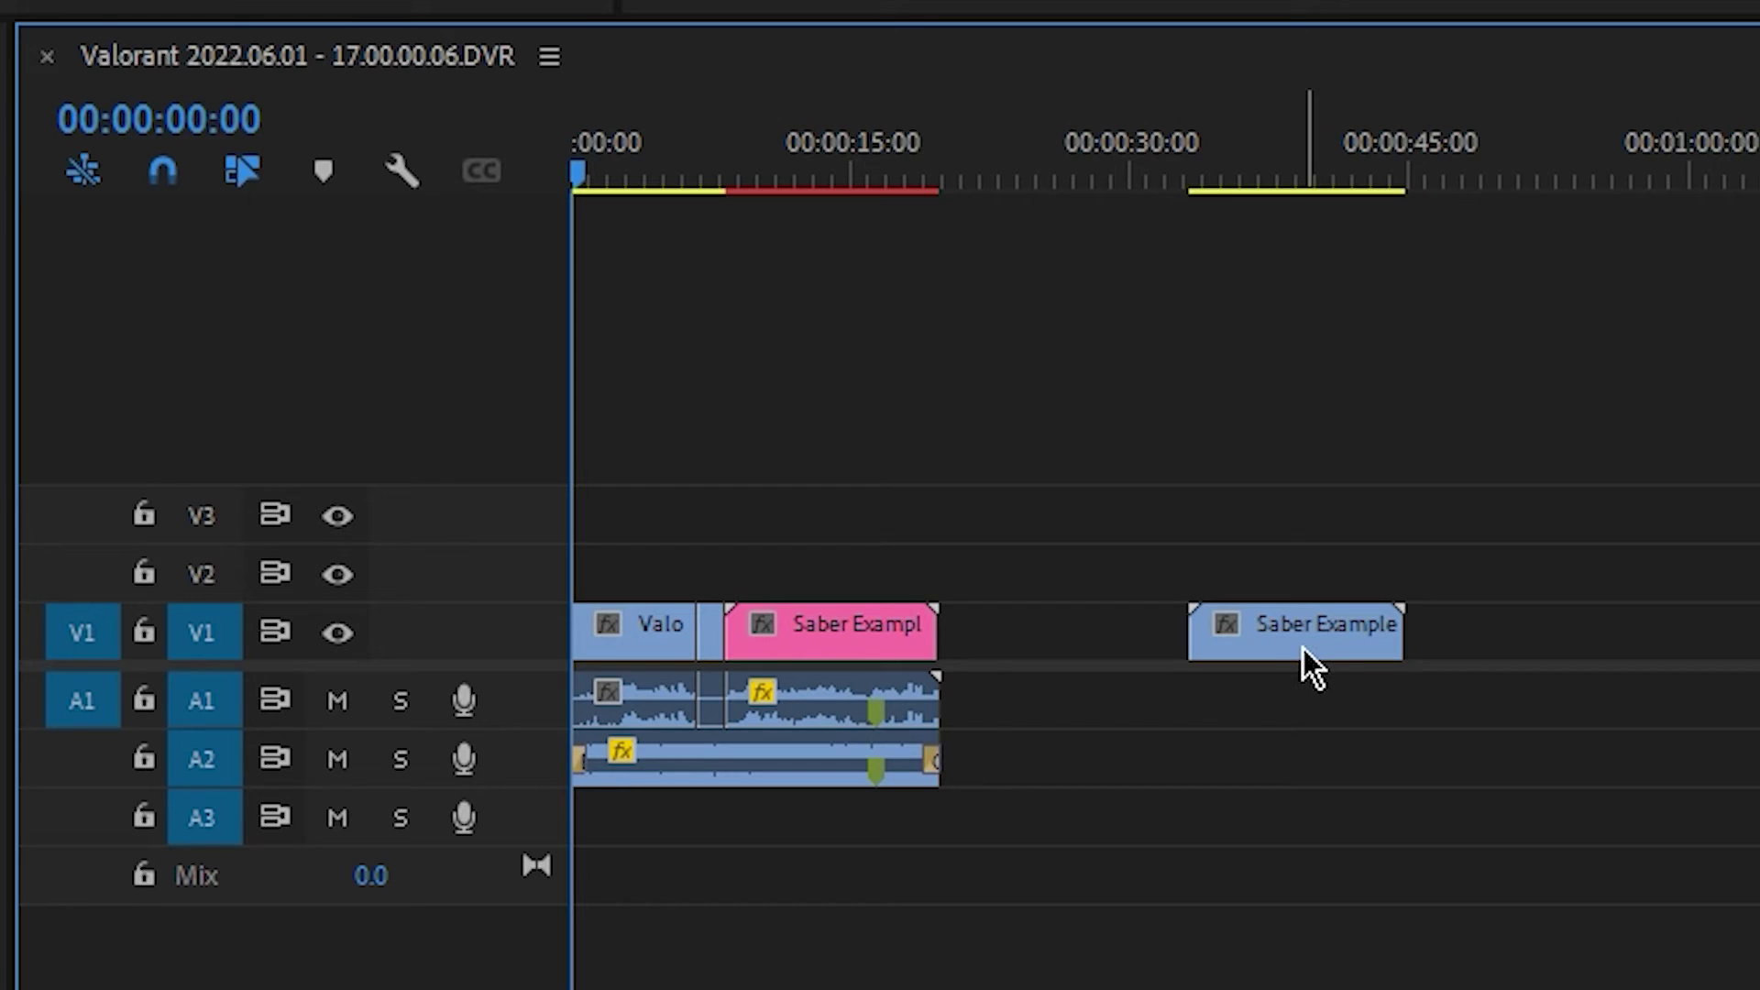
{"action": "left_click_drag", "start_coordinate": [1311, 634], "coordinate": [879, 647]}
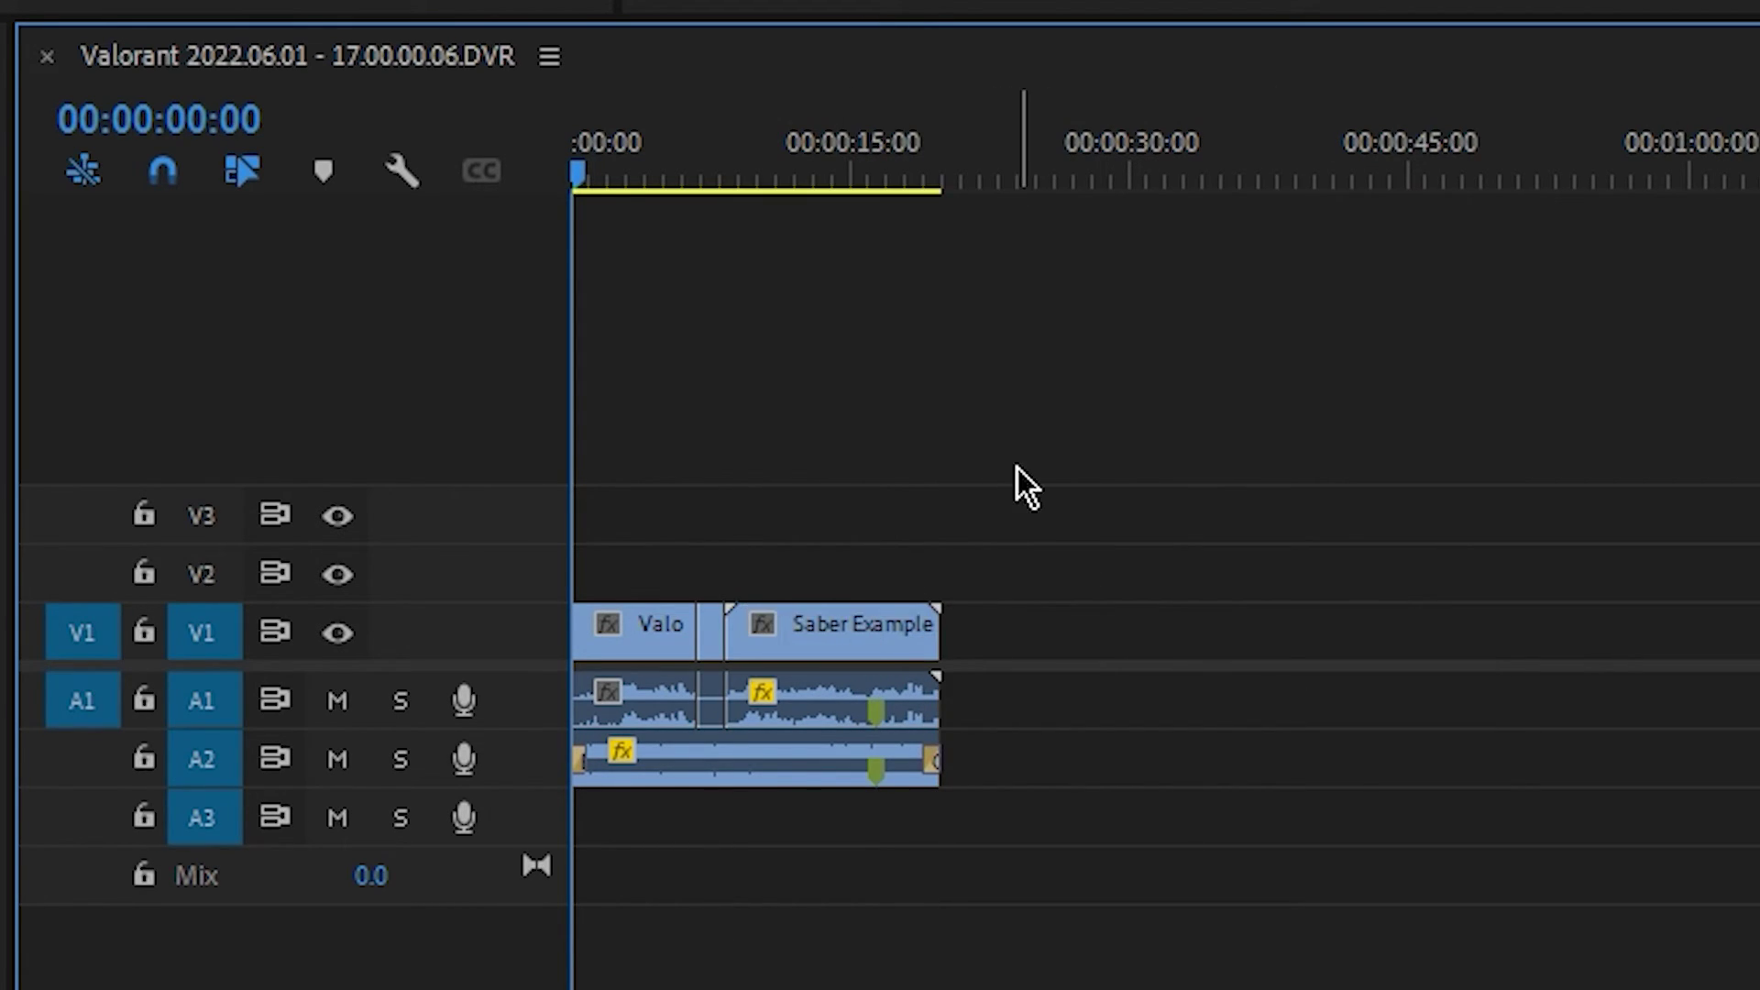